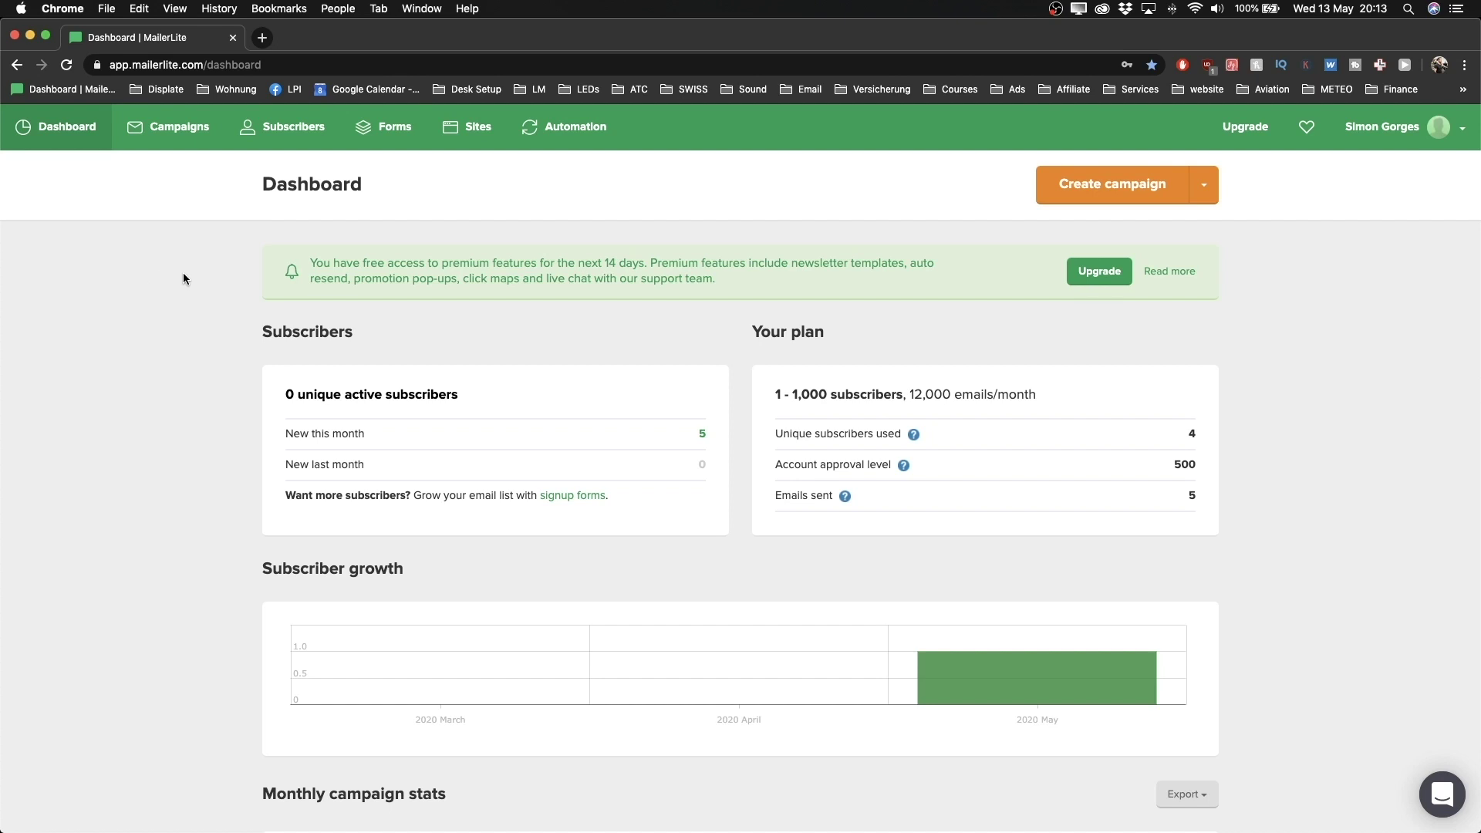
Step: Create a new landing page in Sites named 'Lead Magnet Checklist' and save the name
{"action": "left_click", "coordinate": [477, 135]}
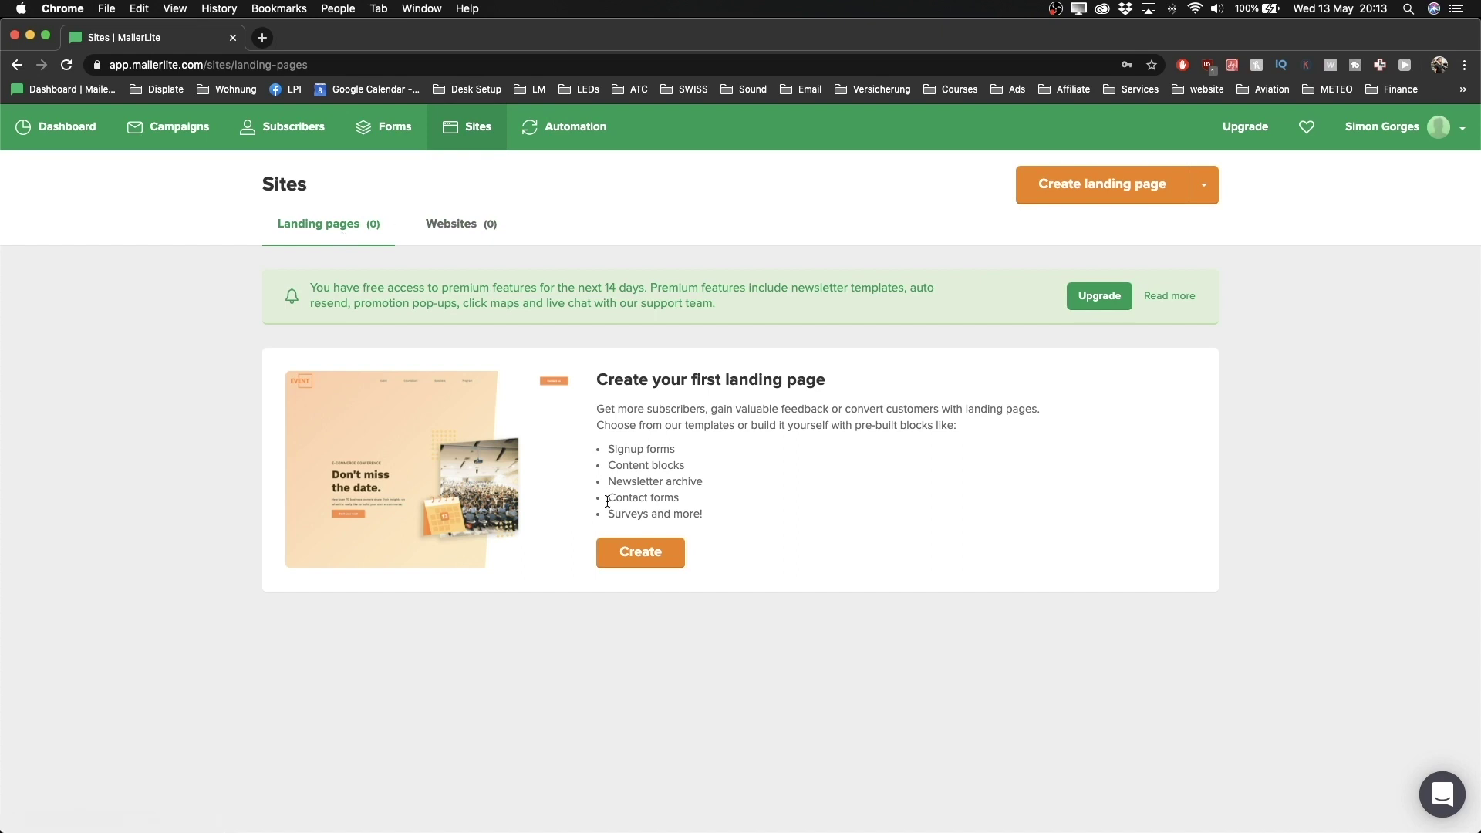
{"action": "left_click", "coordinate": [634, 557]}
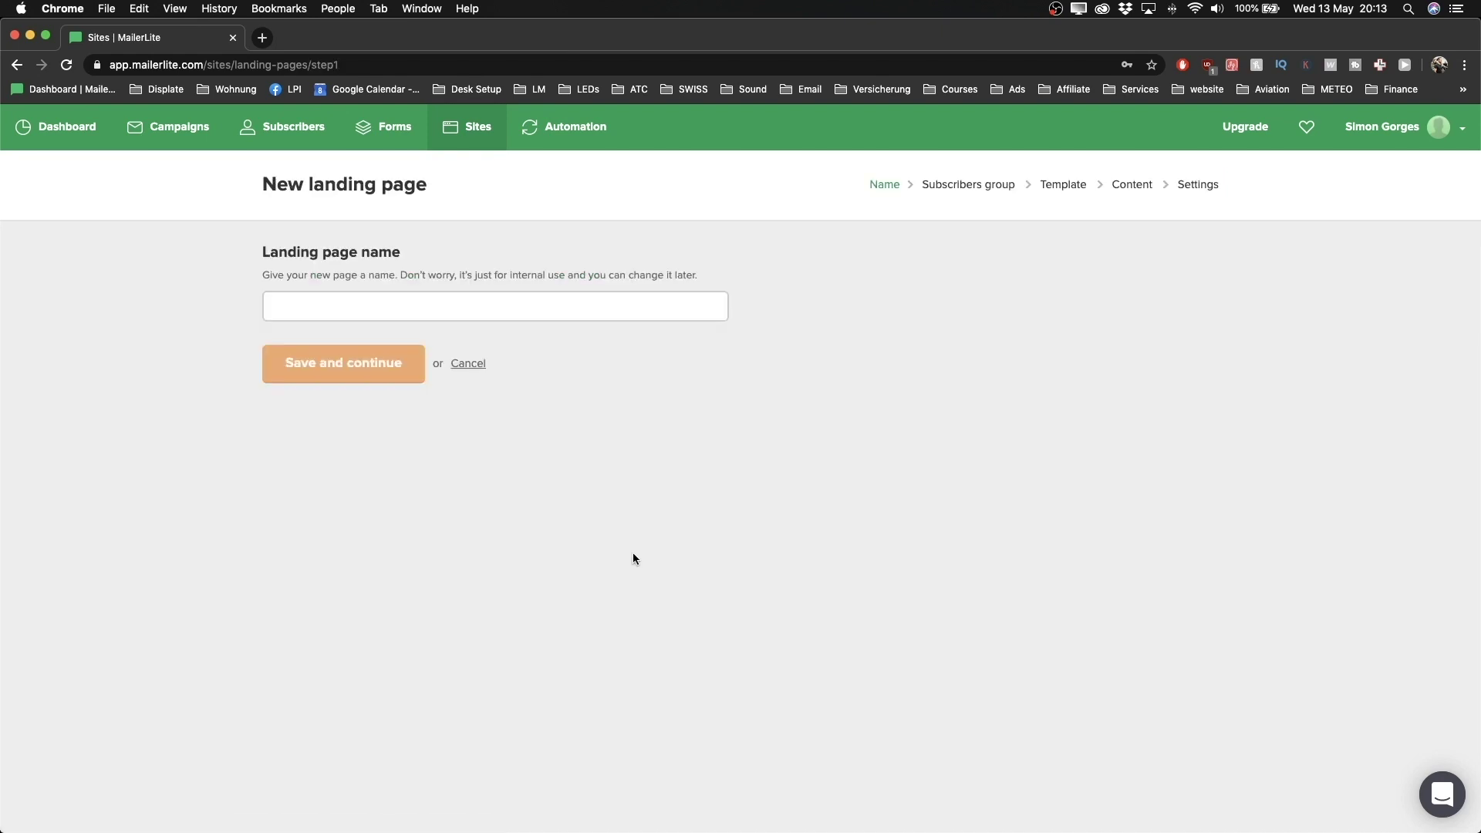
{"action": "left_click", "coordinate": [413, 305]}
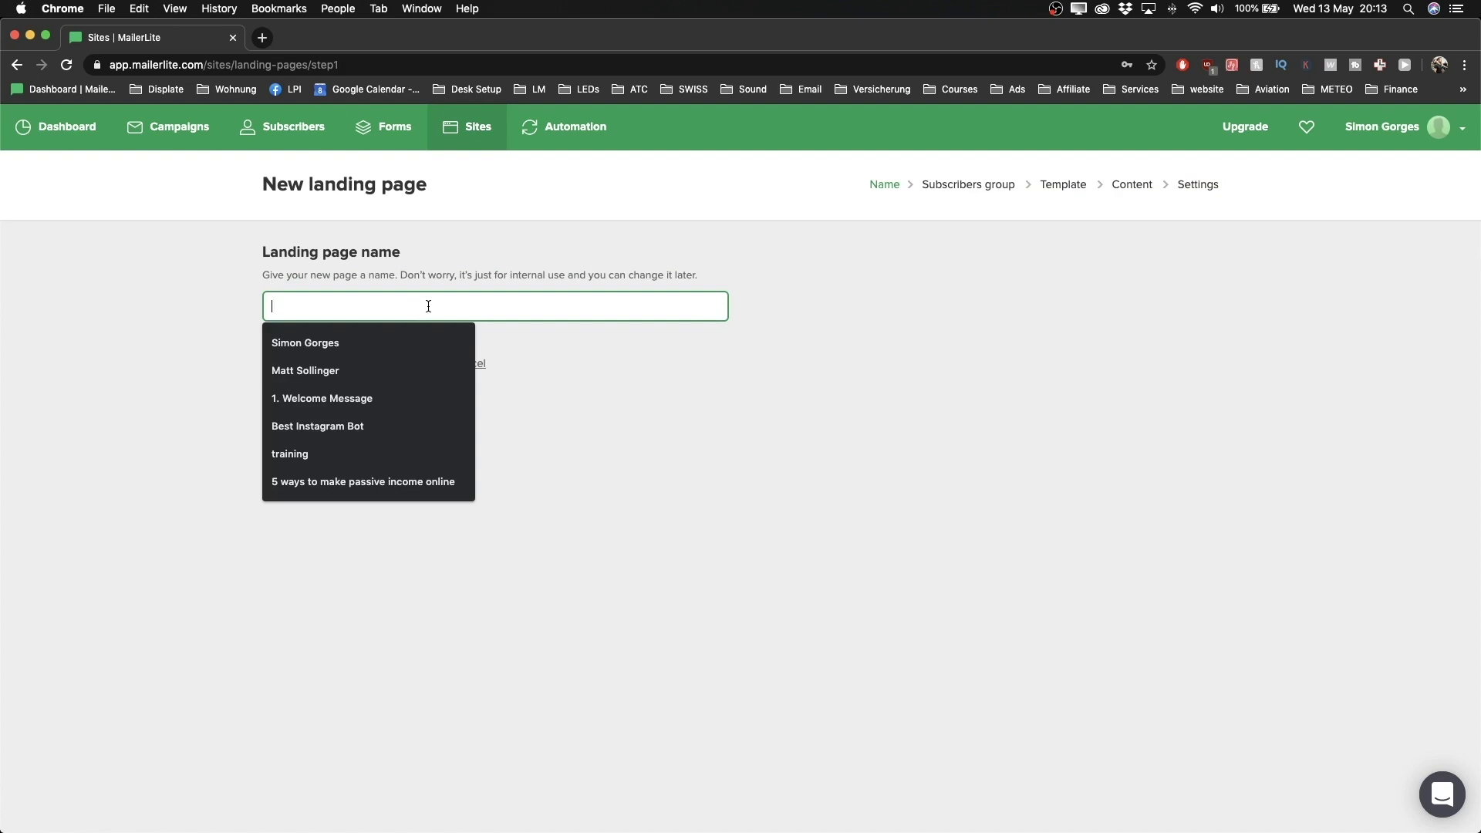
{"action": "type", "text": "L"}
{"action": "key", "text": "BackSpace"}
{"action": "type", "text": "Lead Magnet Checklist"}
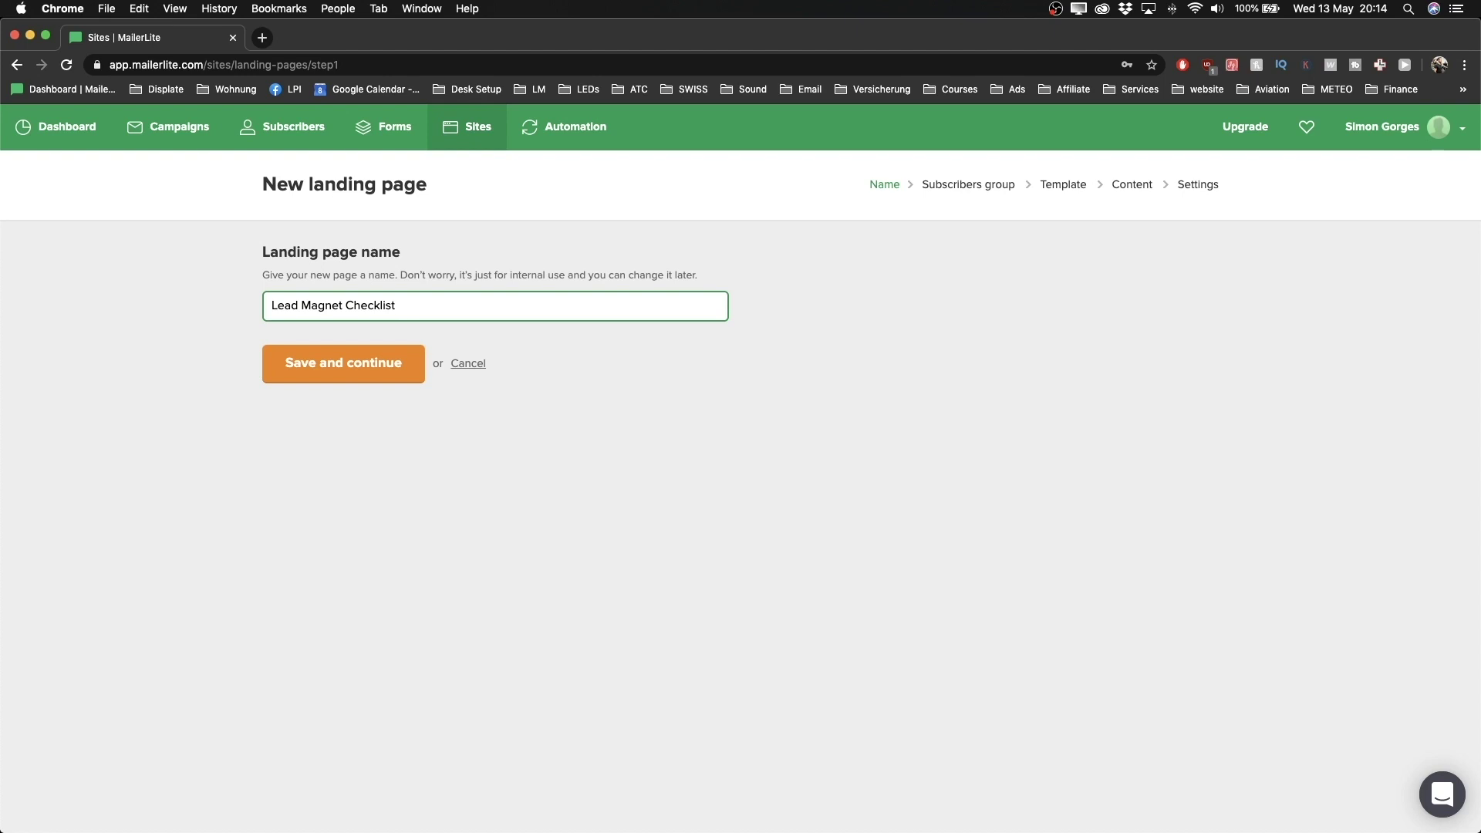
{"action": "left_click", "coordinate": [304, 412]}
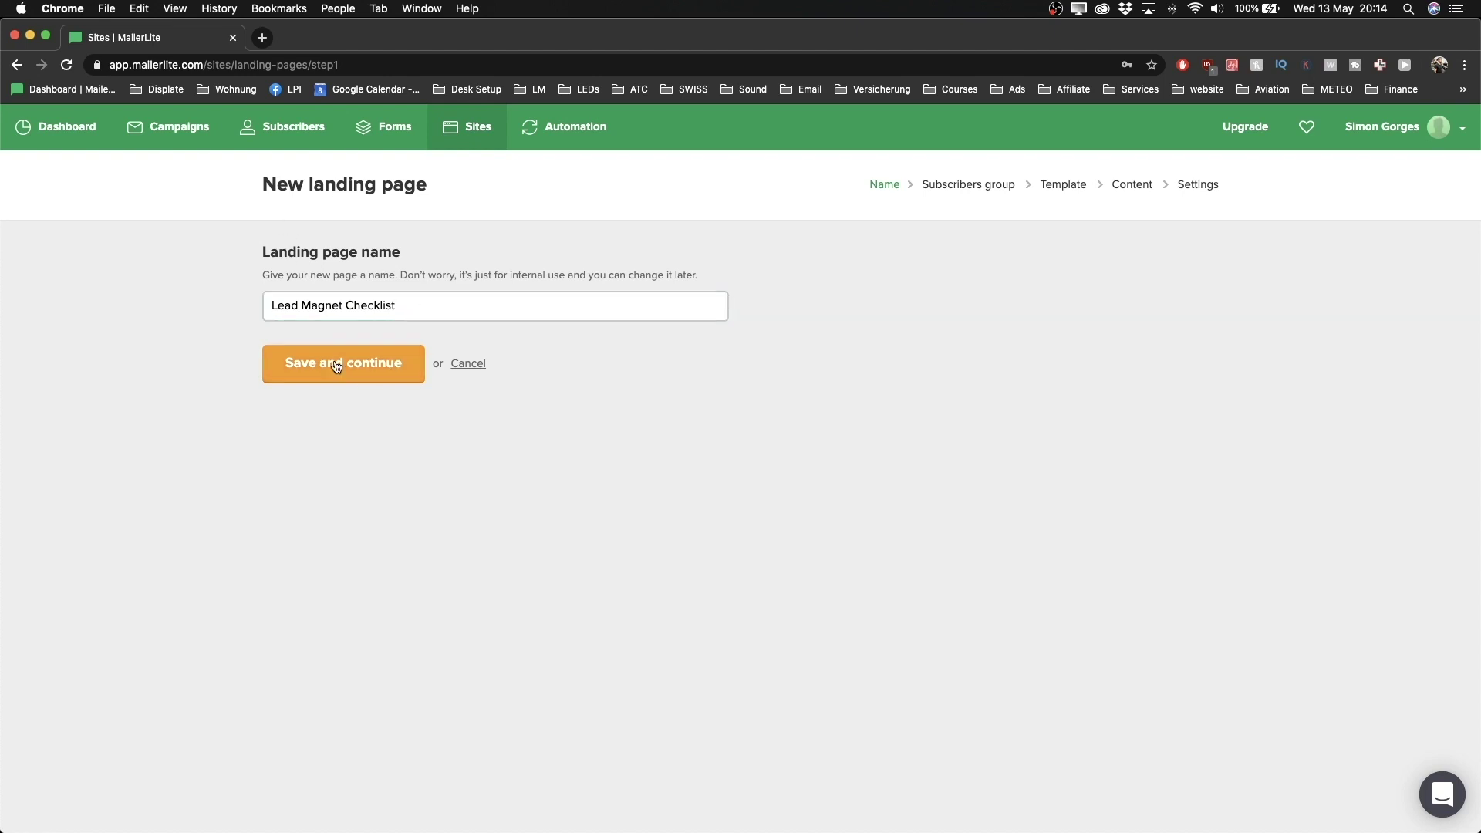
{"action": "left_click", "coordinate": [344, 364]}
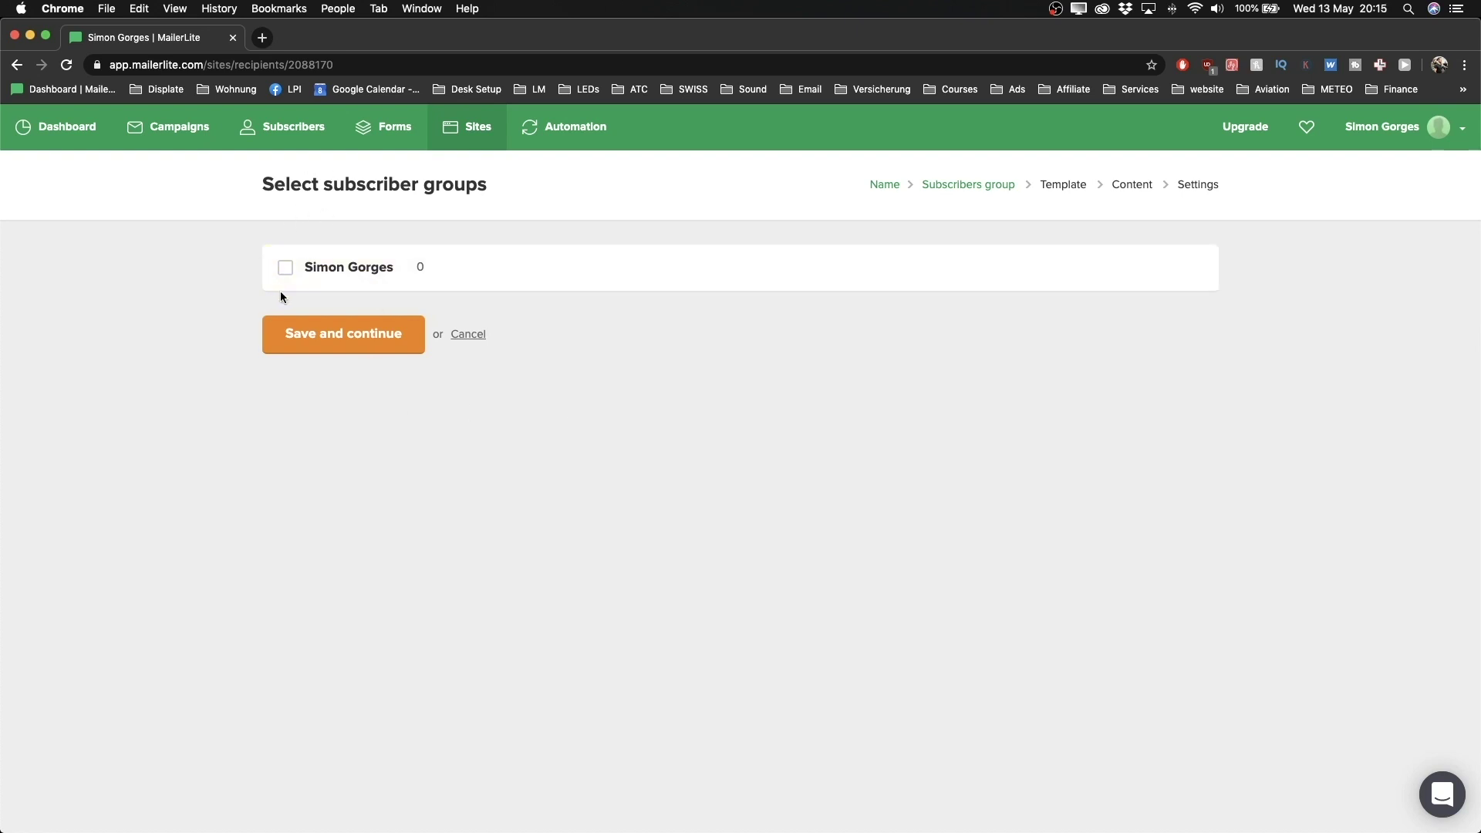
Step: Tick the existing subscriber group for the landing page
{"action": "left_click", "coordinate": [285, 268]}
Step: Save the group choice and show 48 templates per page in the gallery
{"action": "left_click", "coordinate": [344, 336]}
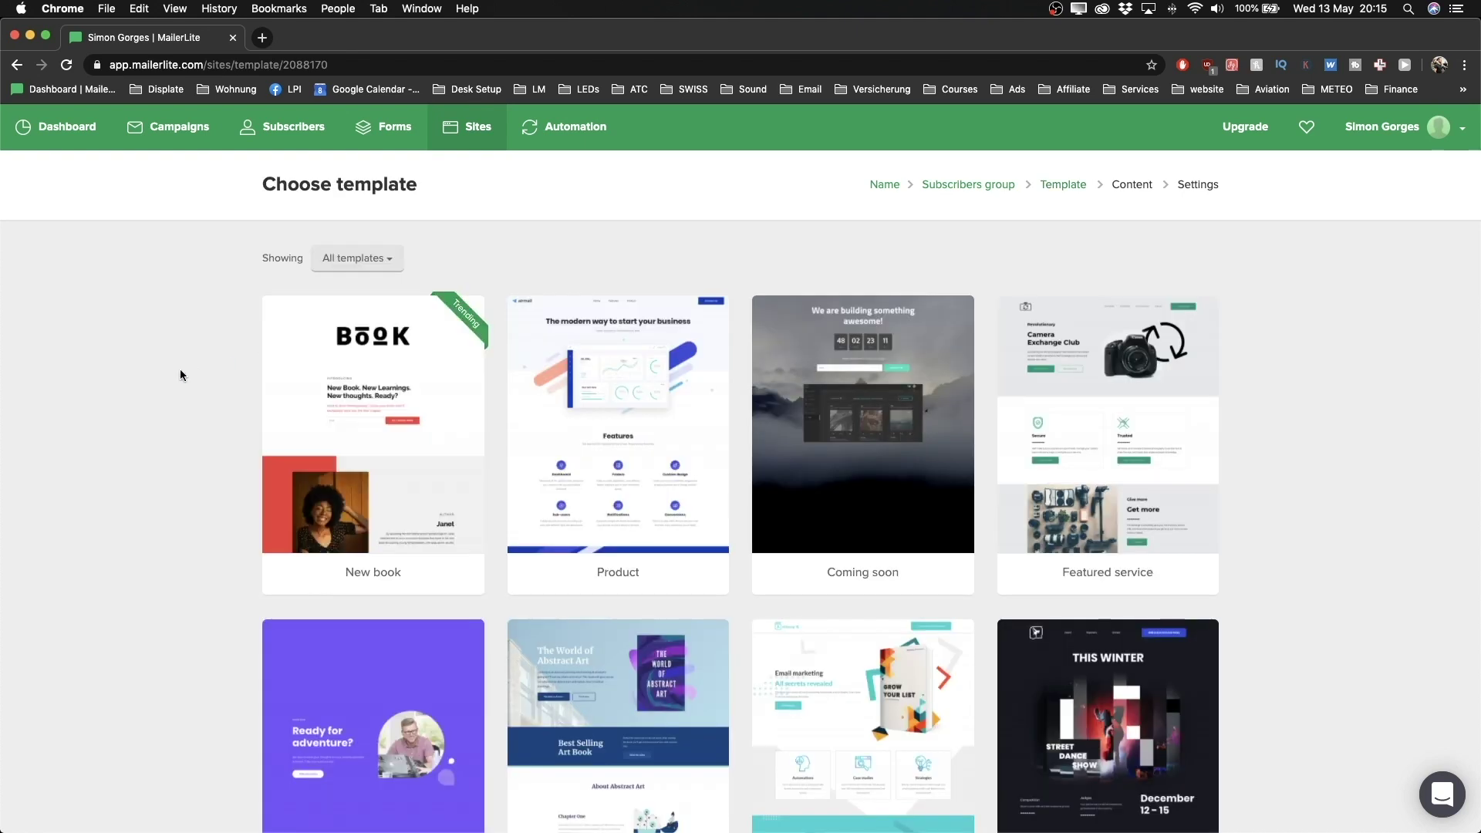
{"action": "scroll", "coordinate": [182, 376], "scroll_direction": "down", "scroll_amount": 3}
{"action": "scroll", "coordinate": [182, 376], "scroll_direction": "down", "scroll_amount": 5}
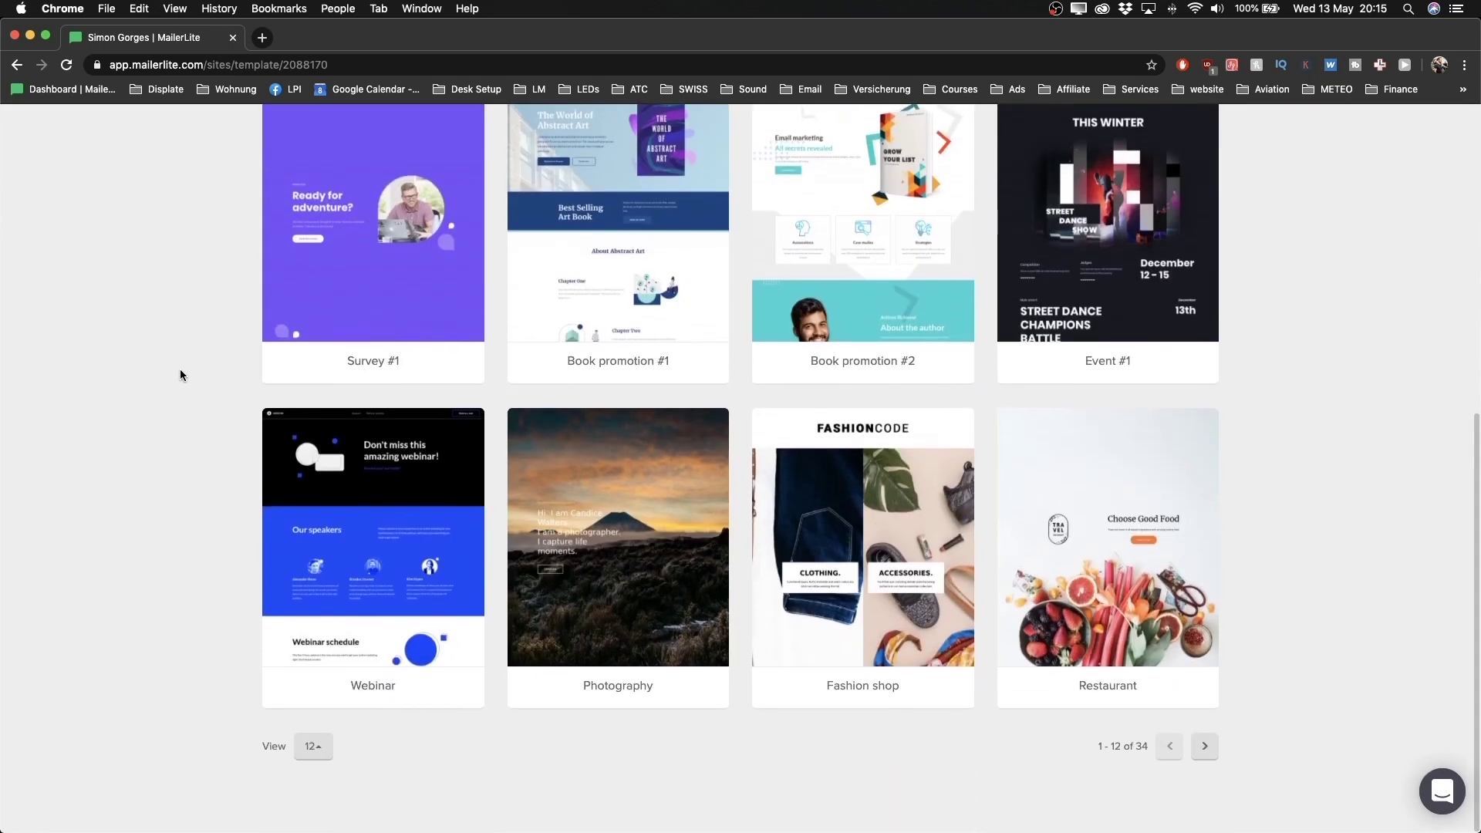
{"action": "left_click", "coordinate": [313, 749]}
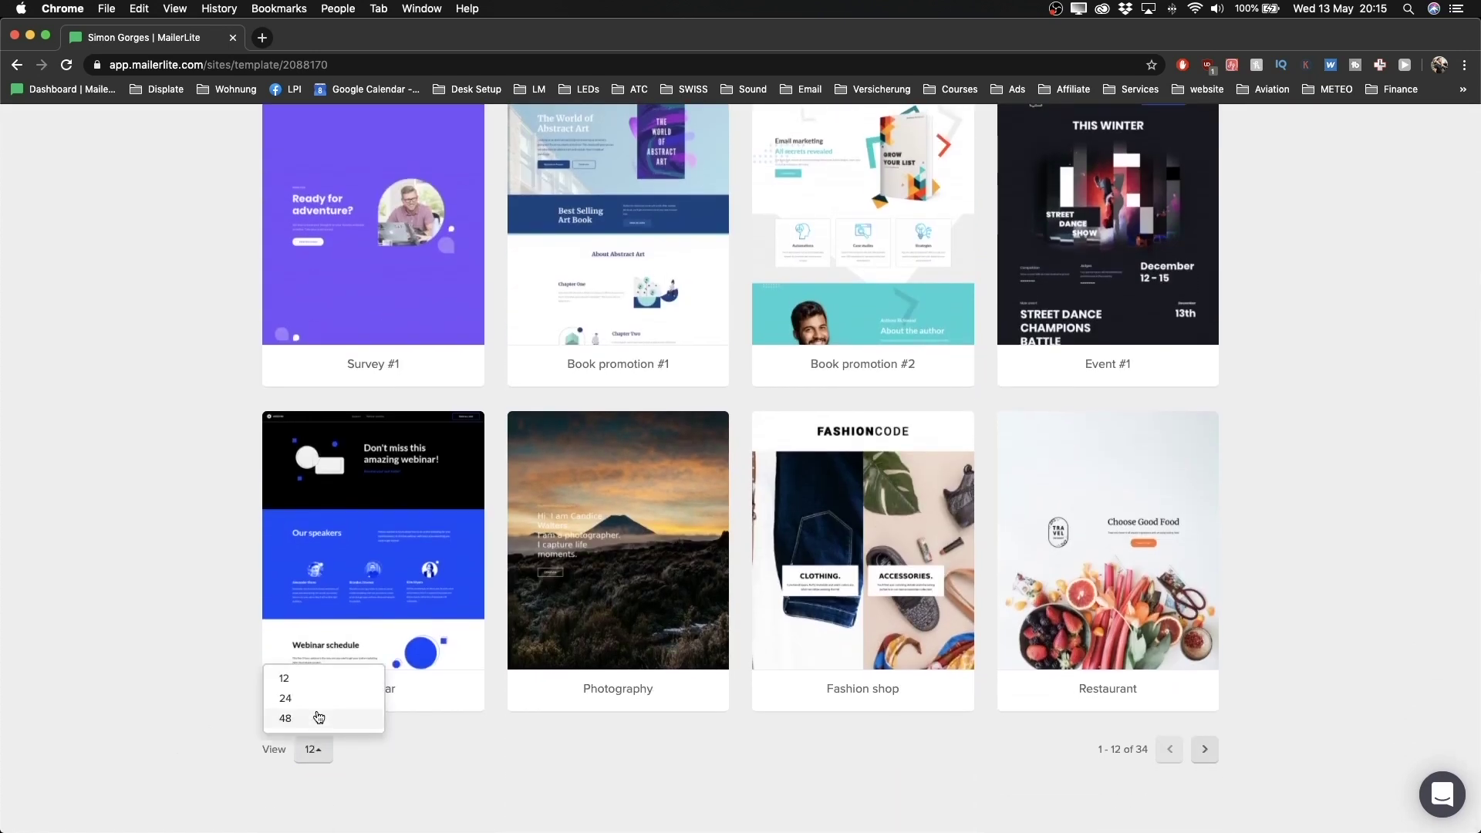
{"action": "left_click", "coordinate": [290, 718]}
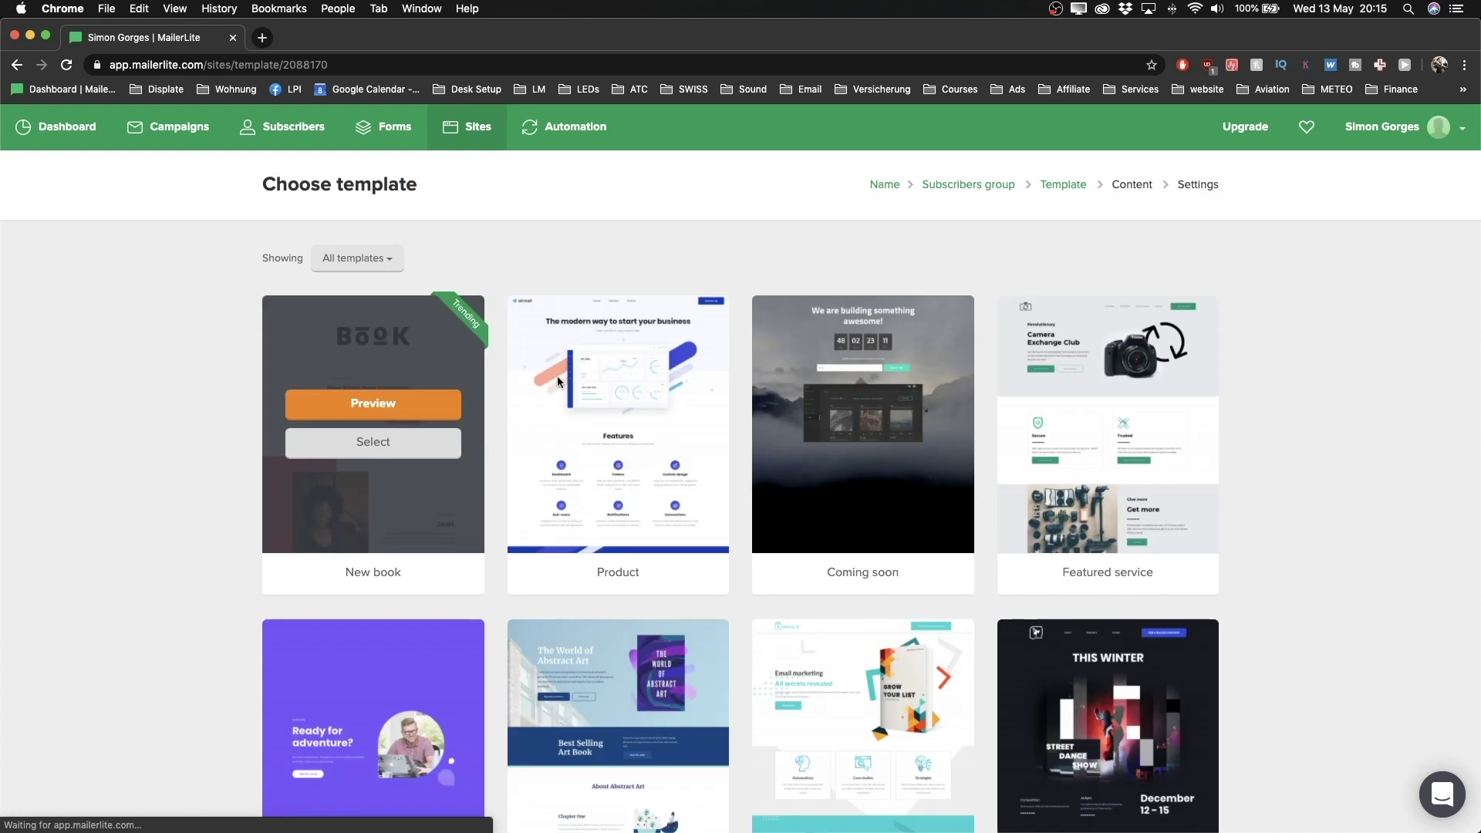
Step: Preview the Book promotion #2 template and use it for the landing page
{"action": "scroll", "coordinate": [604, 353], "scroll_direction": "down", "scroll_amount": 10}
{"action": "scroll", "coordinate": [603, 353], "scroll_direction": "down", "scroll_amount": 15}
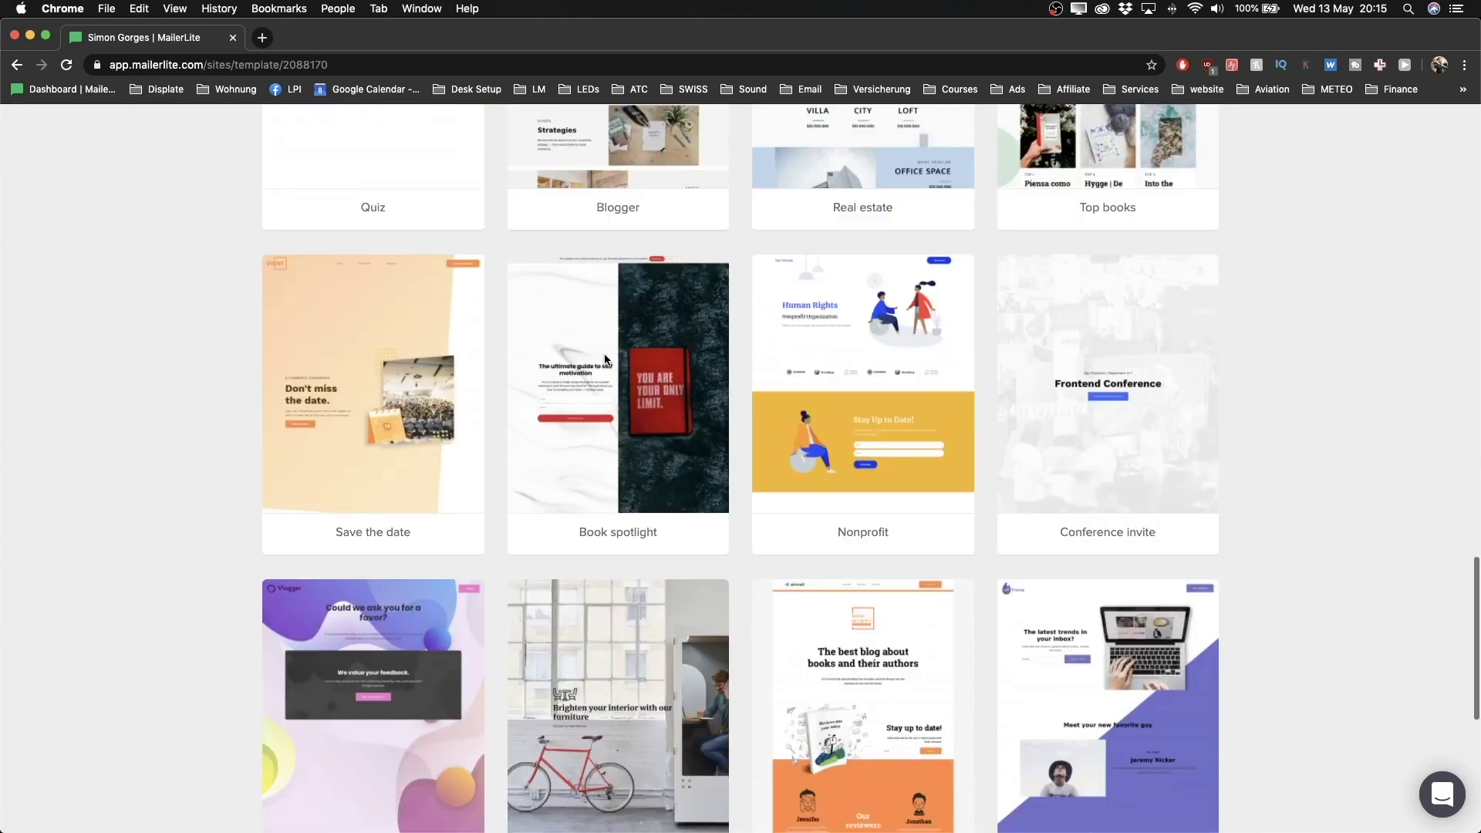
{"action": "scroll", "coordinate": [603, 357], "scroll_direction": "up", "scroll_amount": 20}
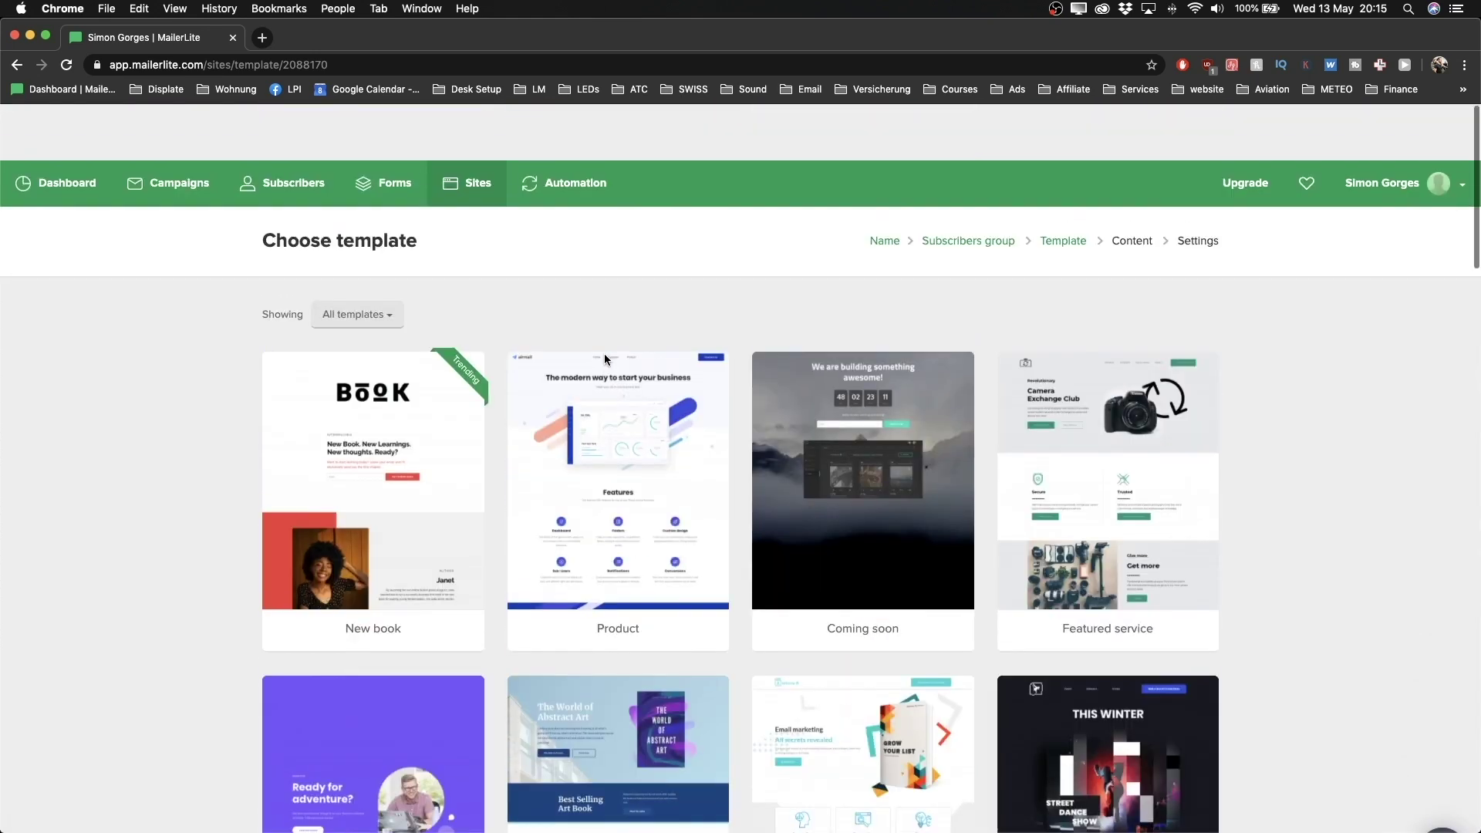
{"action": "mouse_move", "coordinate": [604, 357]}
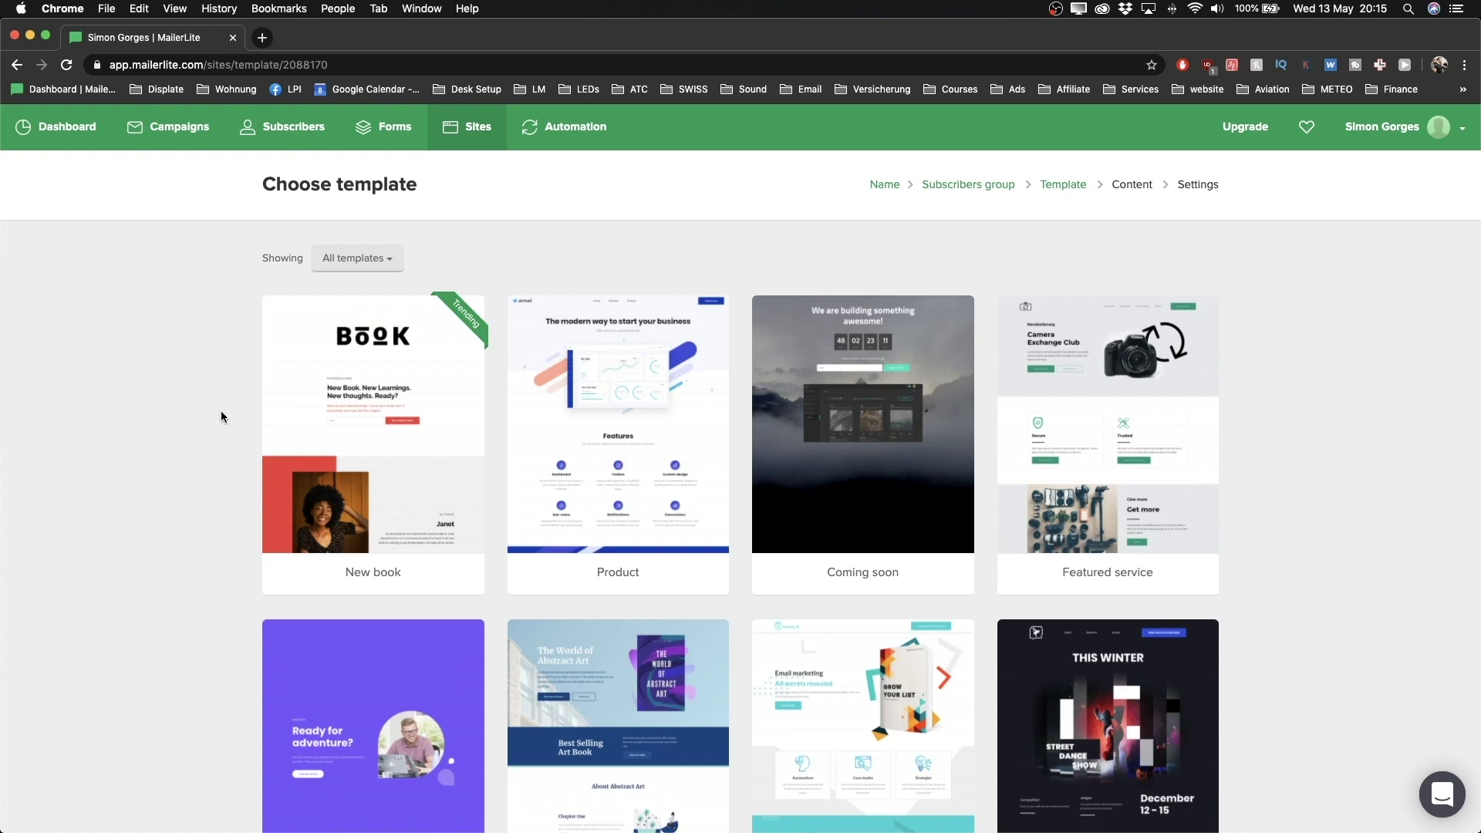
{"action": "scroll", "coordinate": [291, 420], "scroll_direction": "down", "scroll_amount": 1}
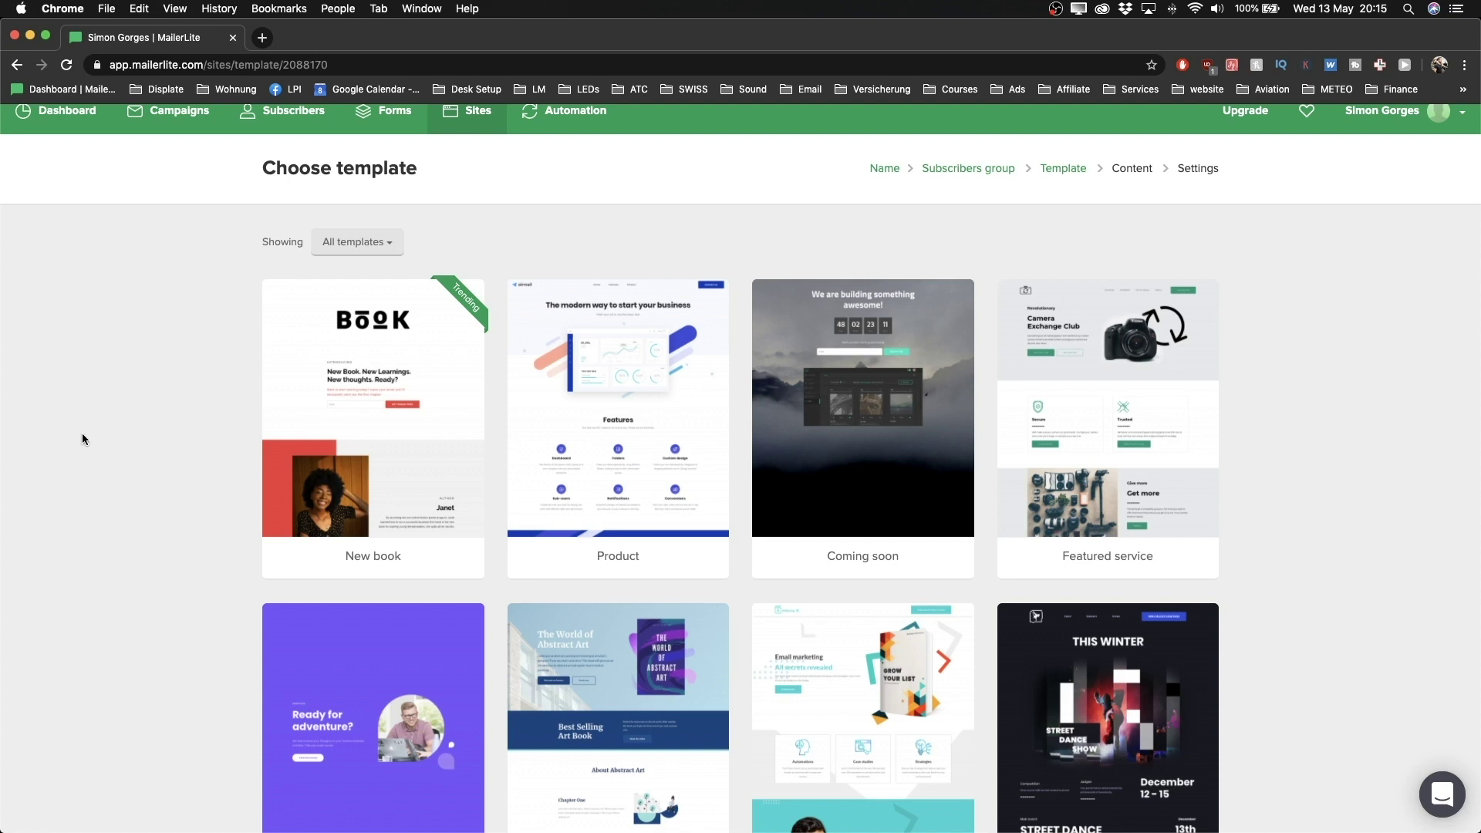
{"action": "scroll", "coordinate": [133, 494], "scroll_direction": "down", "scroll_amount": 5}
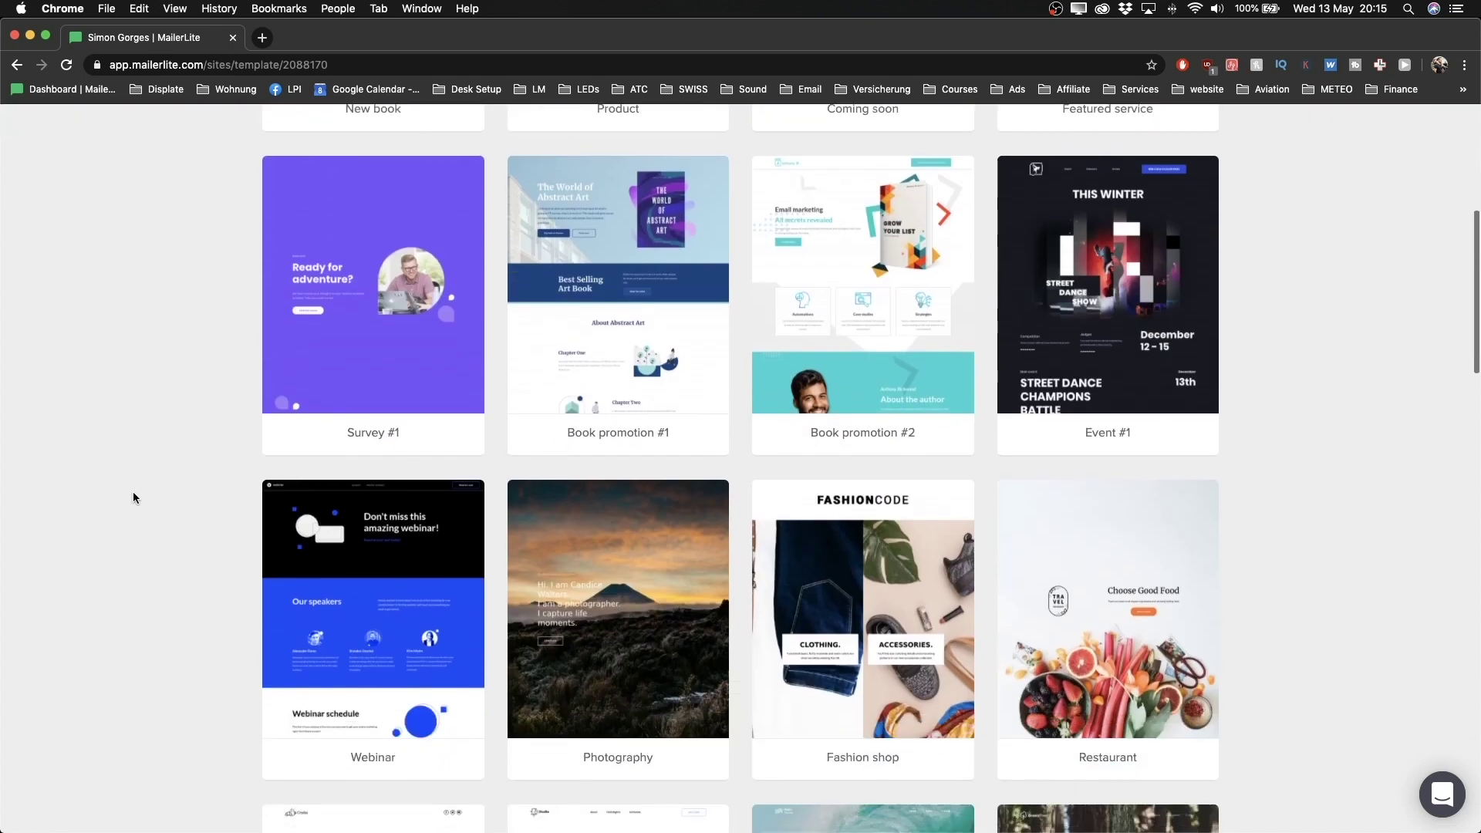
{"action": "scroll", "coordinate": [133, 495], "scroll_direction": "down", "scroll_amount": 5}
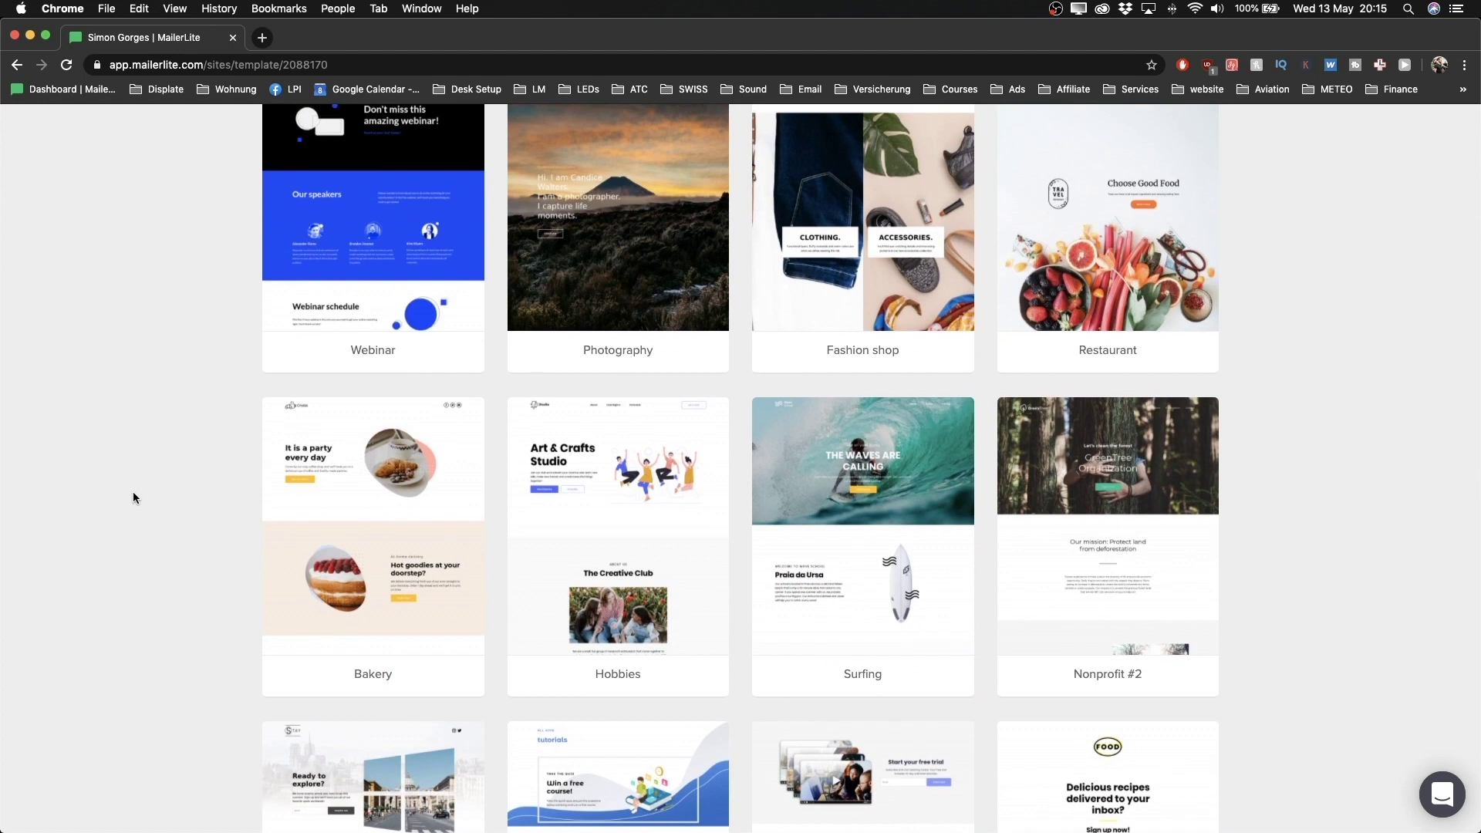
{"action": "scroll", "coordinate": [112, 419], "scroll_direction": "up", "scroll_amount": 10}
{"action": "scroll", "coordinate": [113, 419], "scroll_direction": "down", "scroll_amount": 1}
{"action": "scroll", "coordinate": [113, 419], "scroll_direction": "down", "scroll_amount": 1}
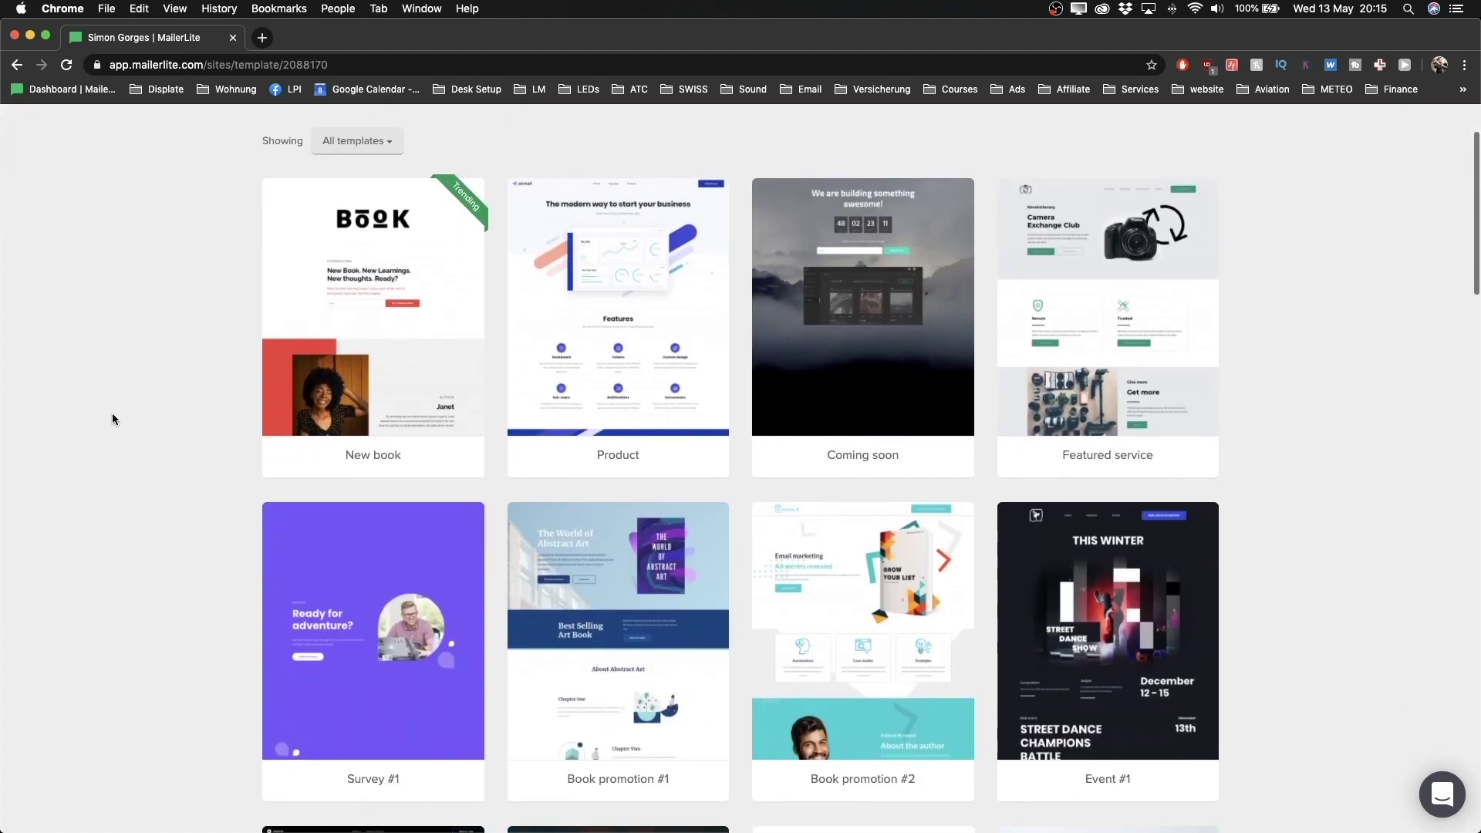
{"action": "mouse_move", "coordinate": [848, 593]}
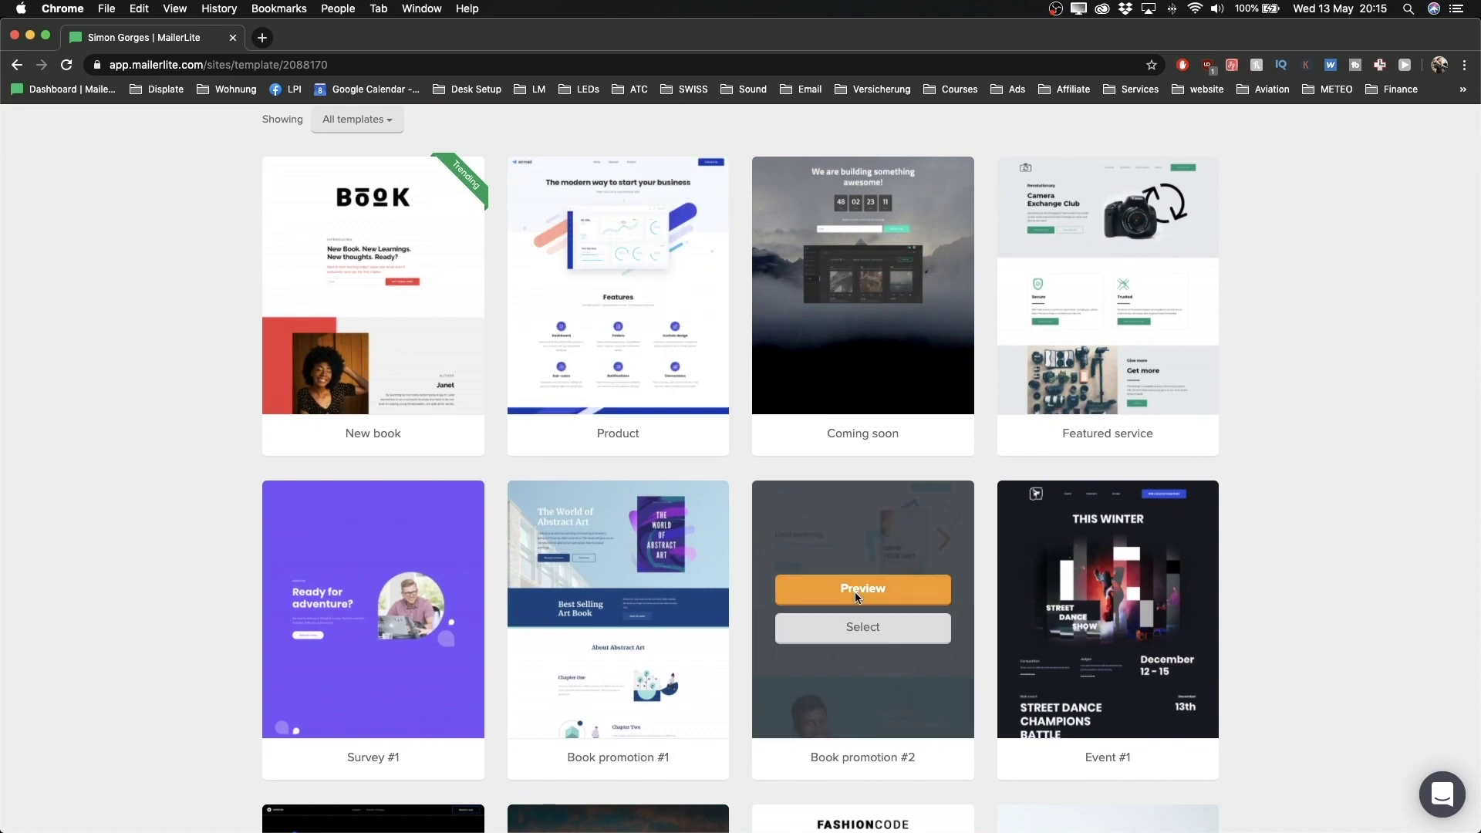
{"action": "left_click", "coordinate": [848, 591]}
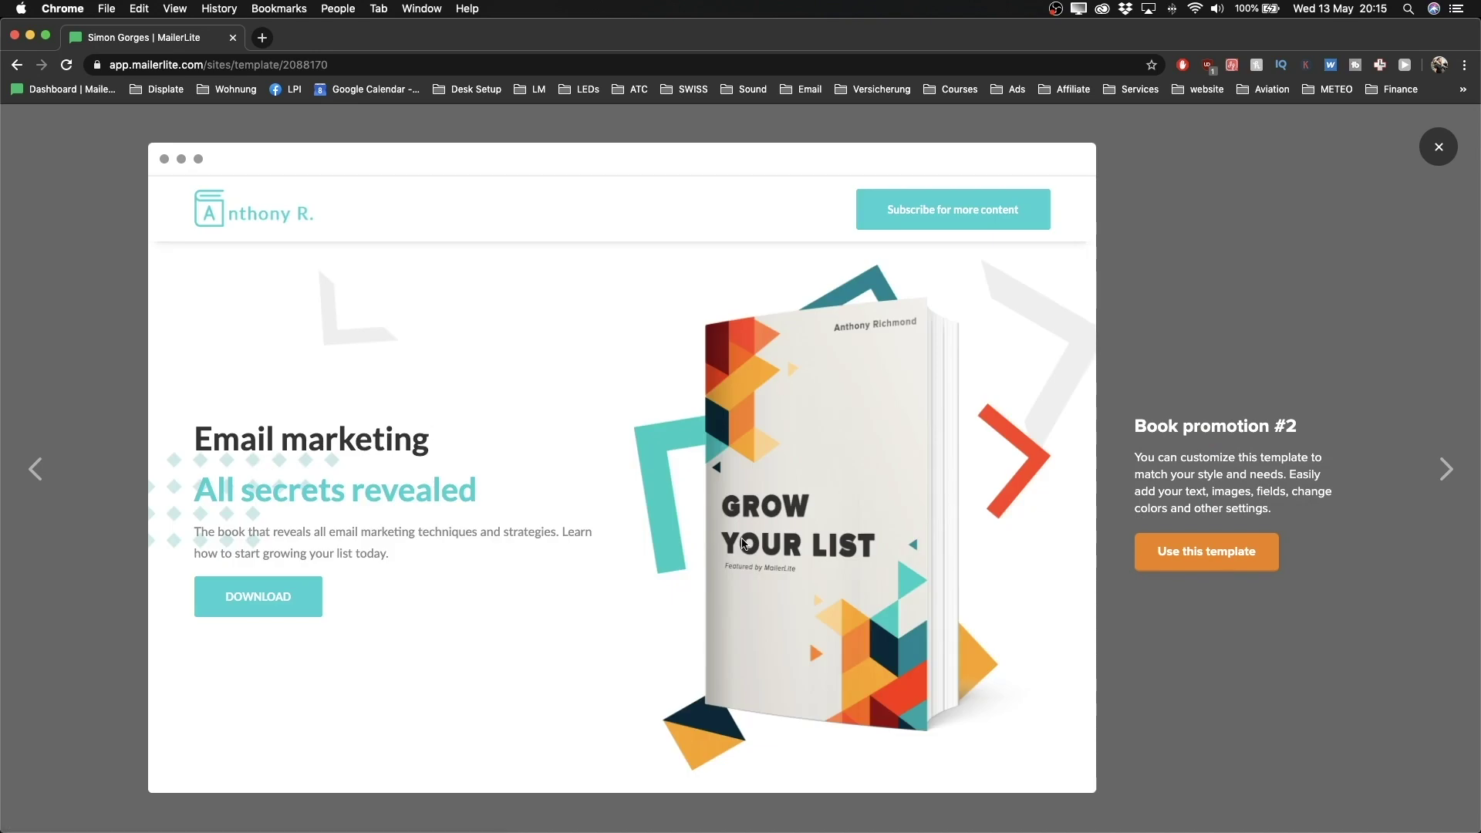
{"action": "left_click", "coordinate": [1198, 561]}
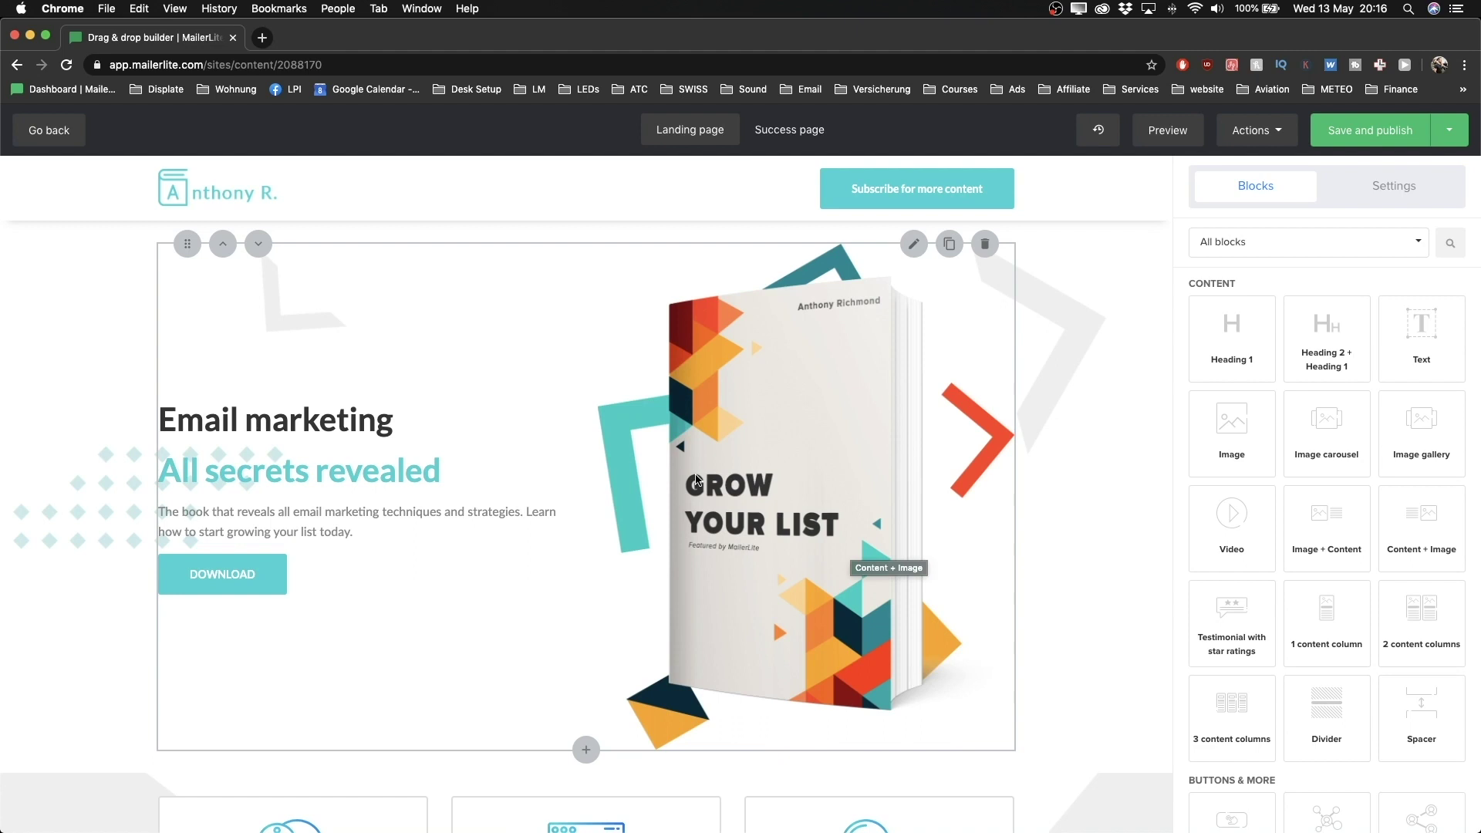
Step: Open the Content + Image hero block's edit panel, showing the Email marketing headings
{"action": "scroll", "coordinate": [696, 473], "scroll_direction": "down", "scroll_amount": 3}
{"action": "scroll", "coordinate": [696, 478], "scroll_direction": "up", "scroll_amount": 3}
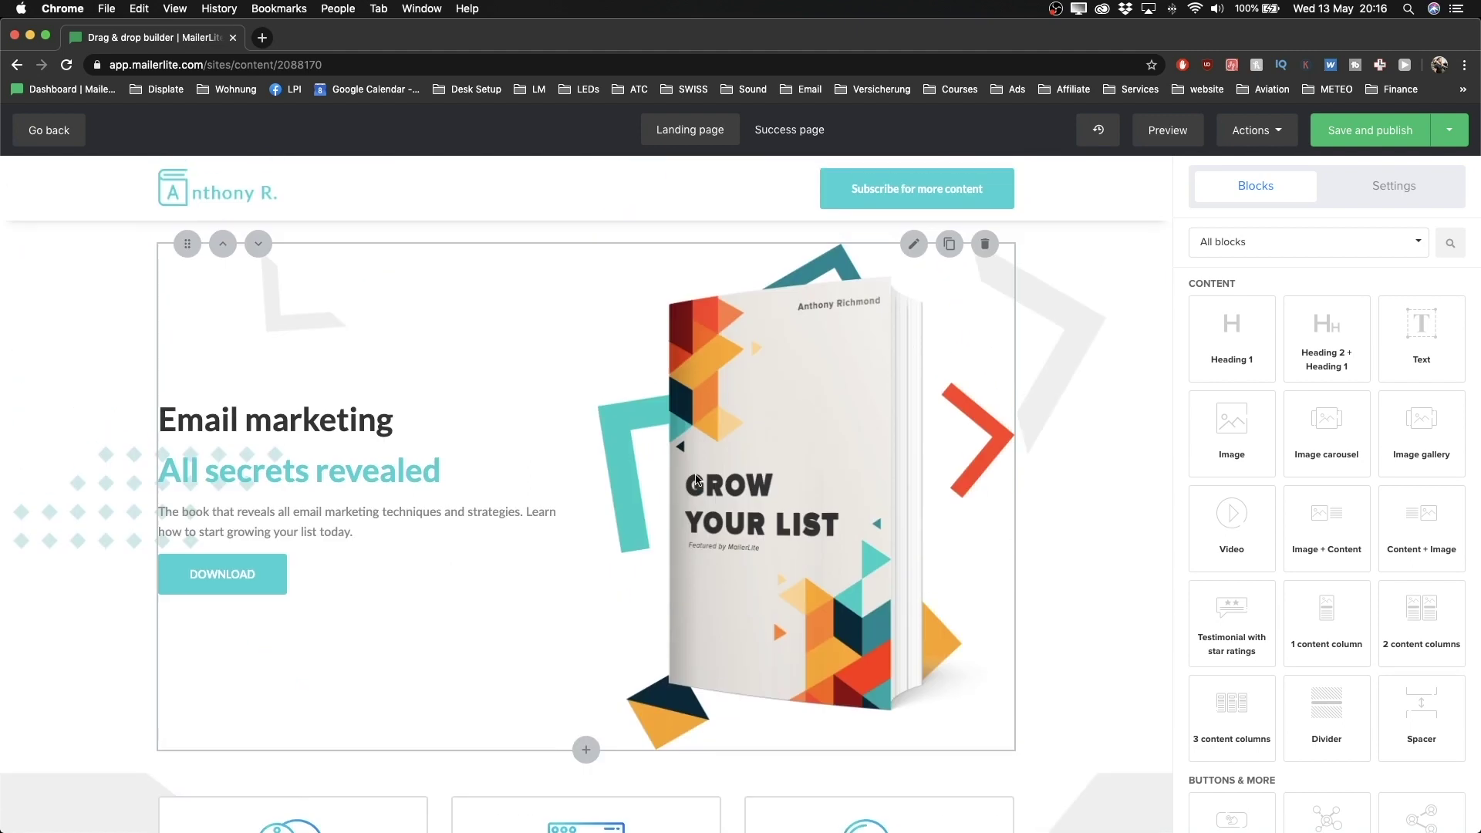
{"action": "scroll", "coordinate": [695, 479], "scroll_direction": "down", "scroll_amount": 10}
{"action": "scroll", "coordinate": [696, 479], "scroll_direction": "down", "scroll_amount": 2}
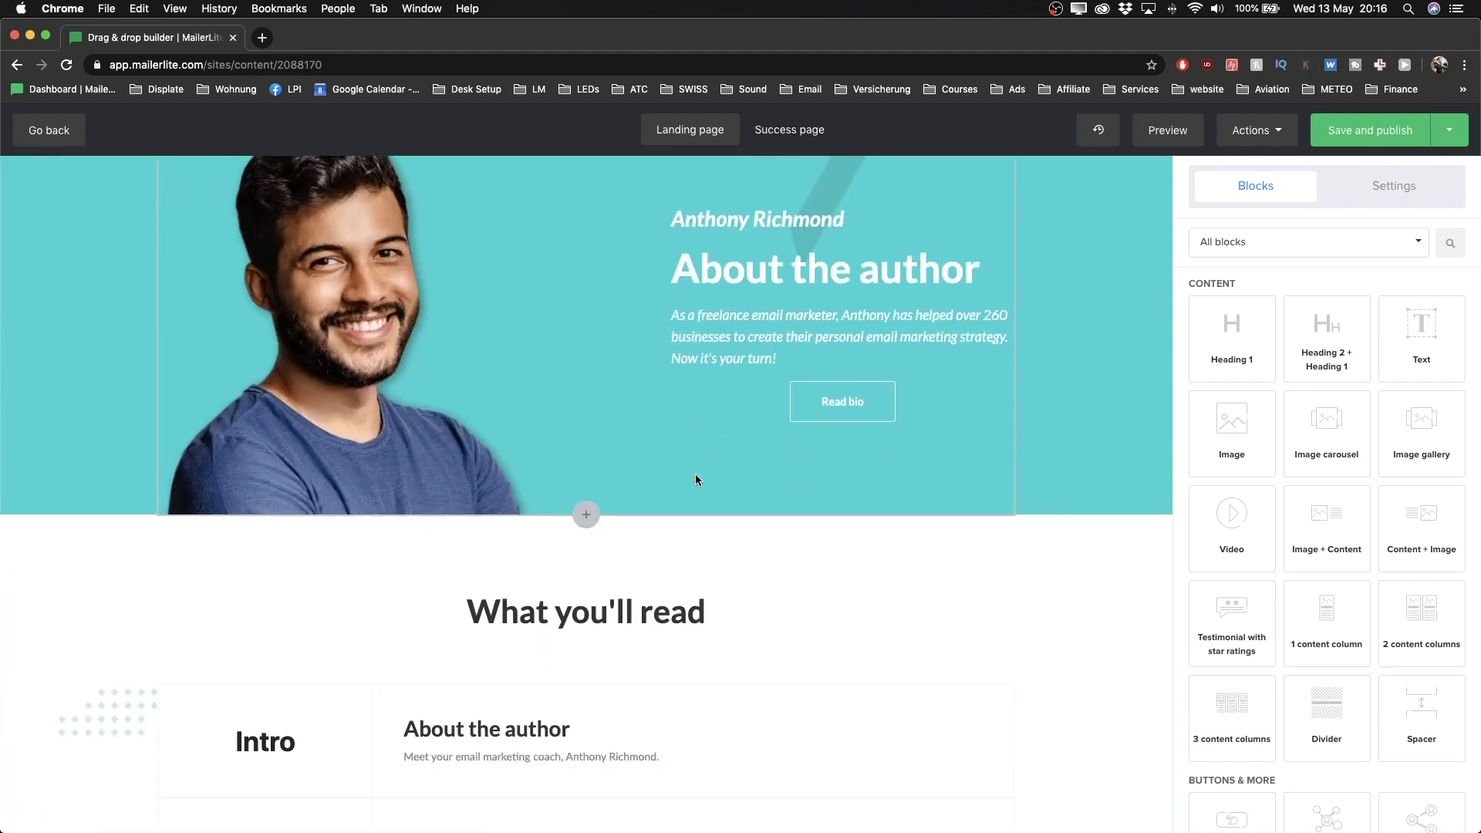
{"action": "scroll", "coordinate": [696, 479], "scroll_direction": "down", "scroll_amount": 6}
{"action": "scroll", "coordinate": [695, 479], "scroll_direction": "down", "scroll_amount": 5}
{"action": "scroll", "coordinate": [696, 480], "scroll_direction": "up", "scroll_amount": 15}
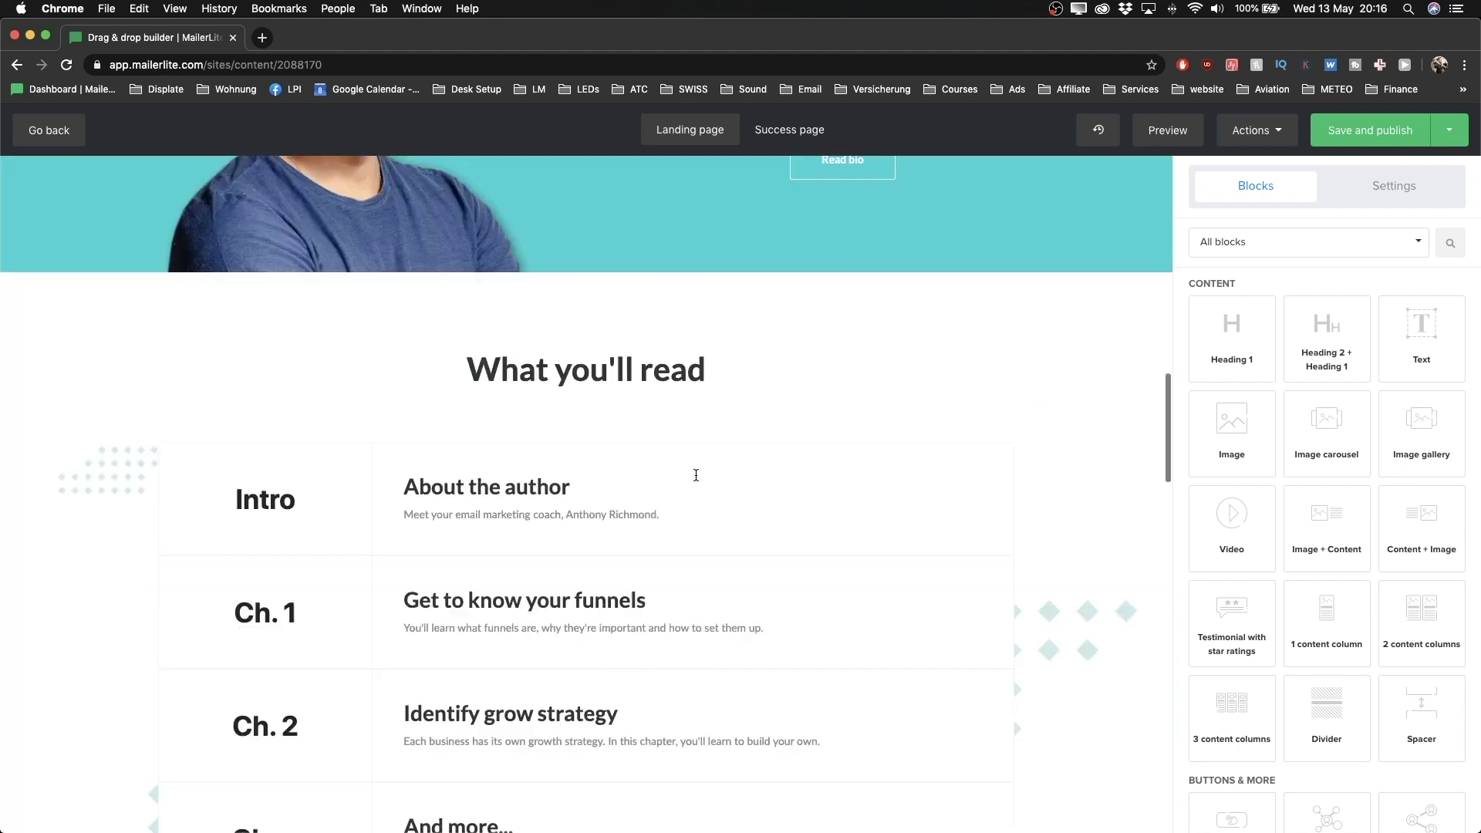
{"action": "scroll", "coordinate": [696, 480], "scroll_direction": "down", "scroll_amount": 2}
{"action": "left_click", "coordinate": [435, 341]}
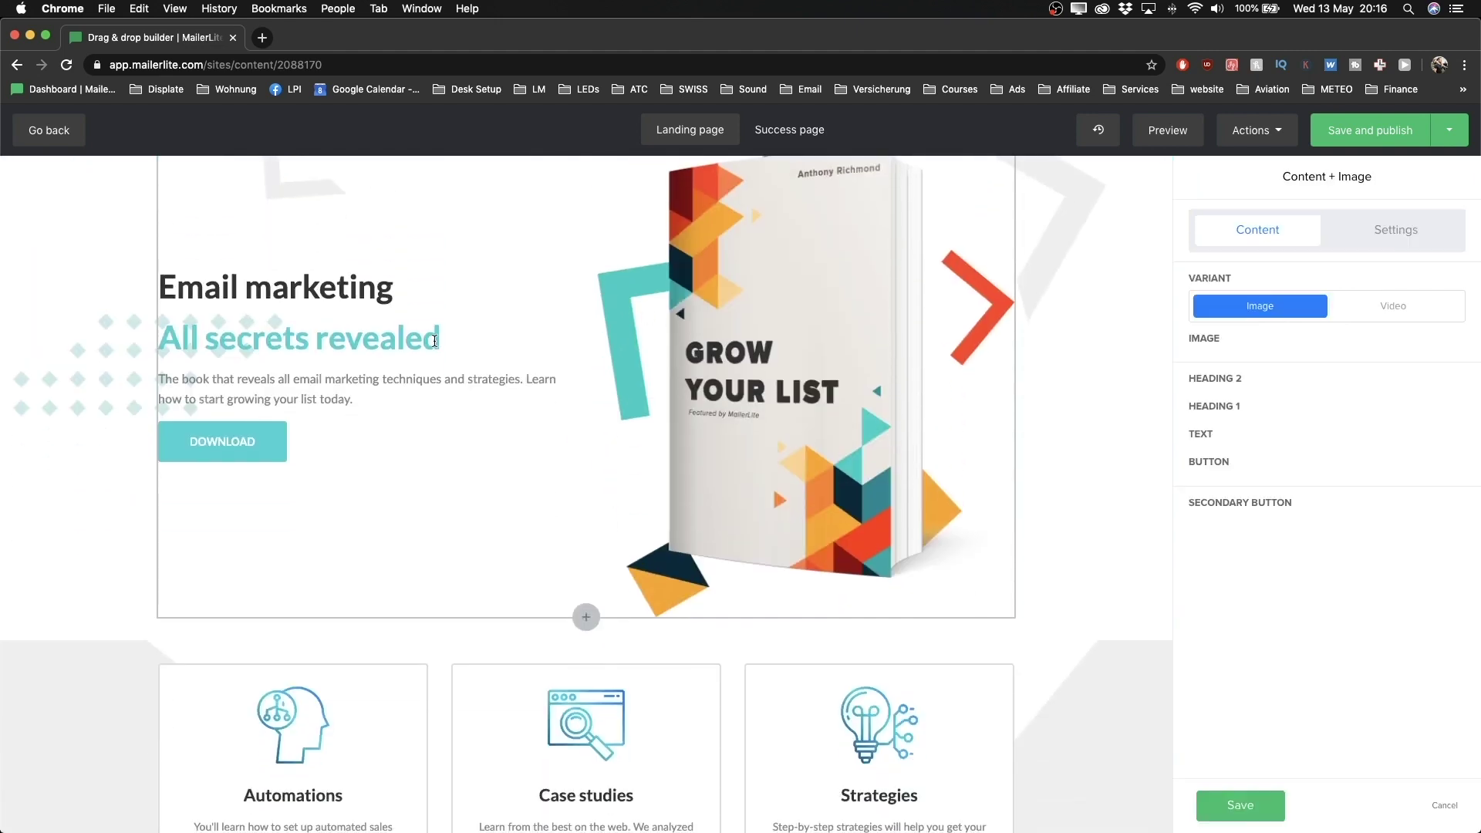
{"action": "scroll", "coordinate": [401, 324], "scroll_direction": "up", "scroll_amount": 2}
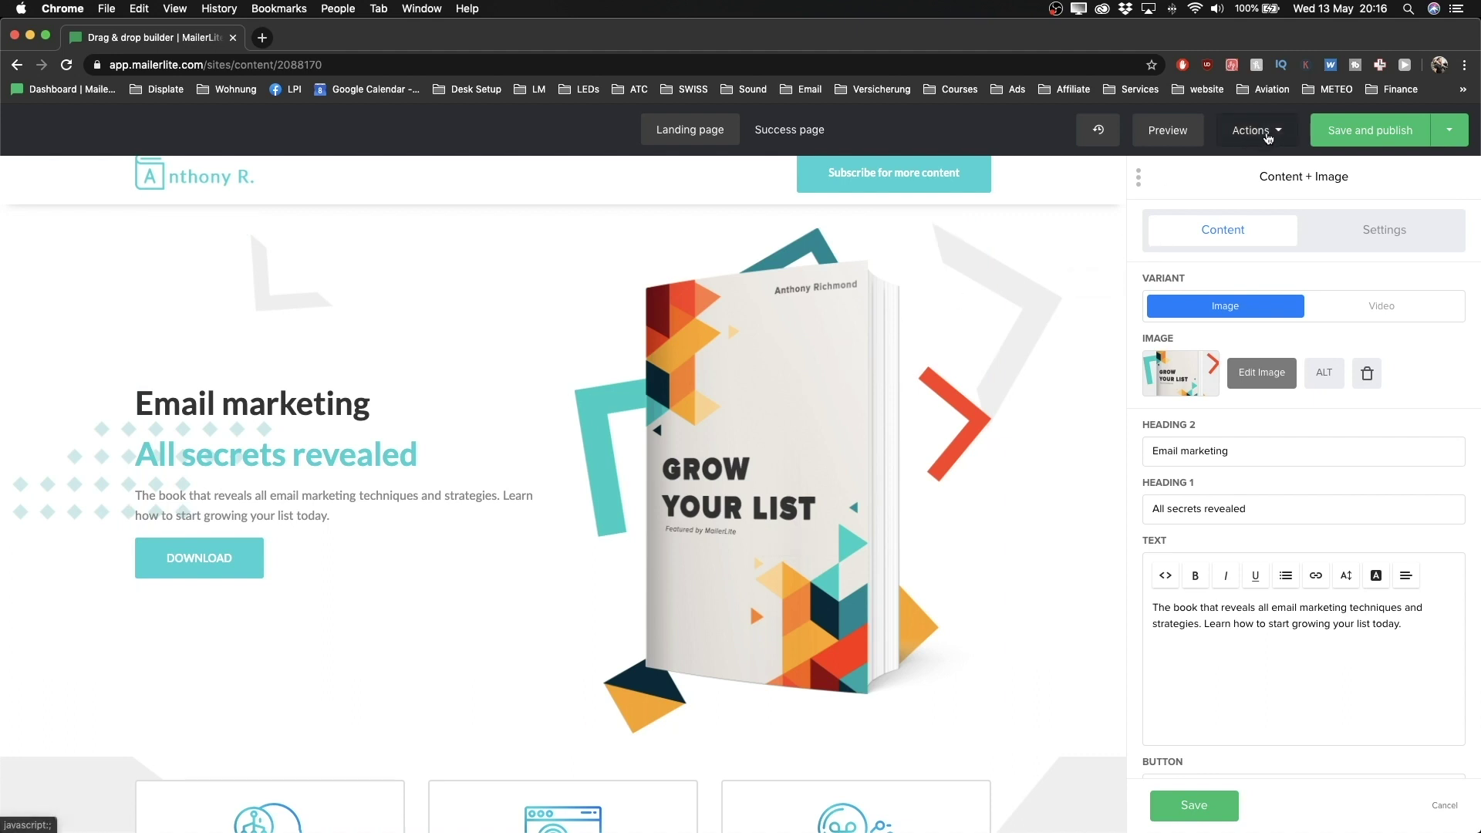
Step: Use Actions > Remove content blocks, confirming with the word REMOVE
{"action": "left_click", "coordinate": [1268, 139]}
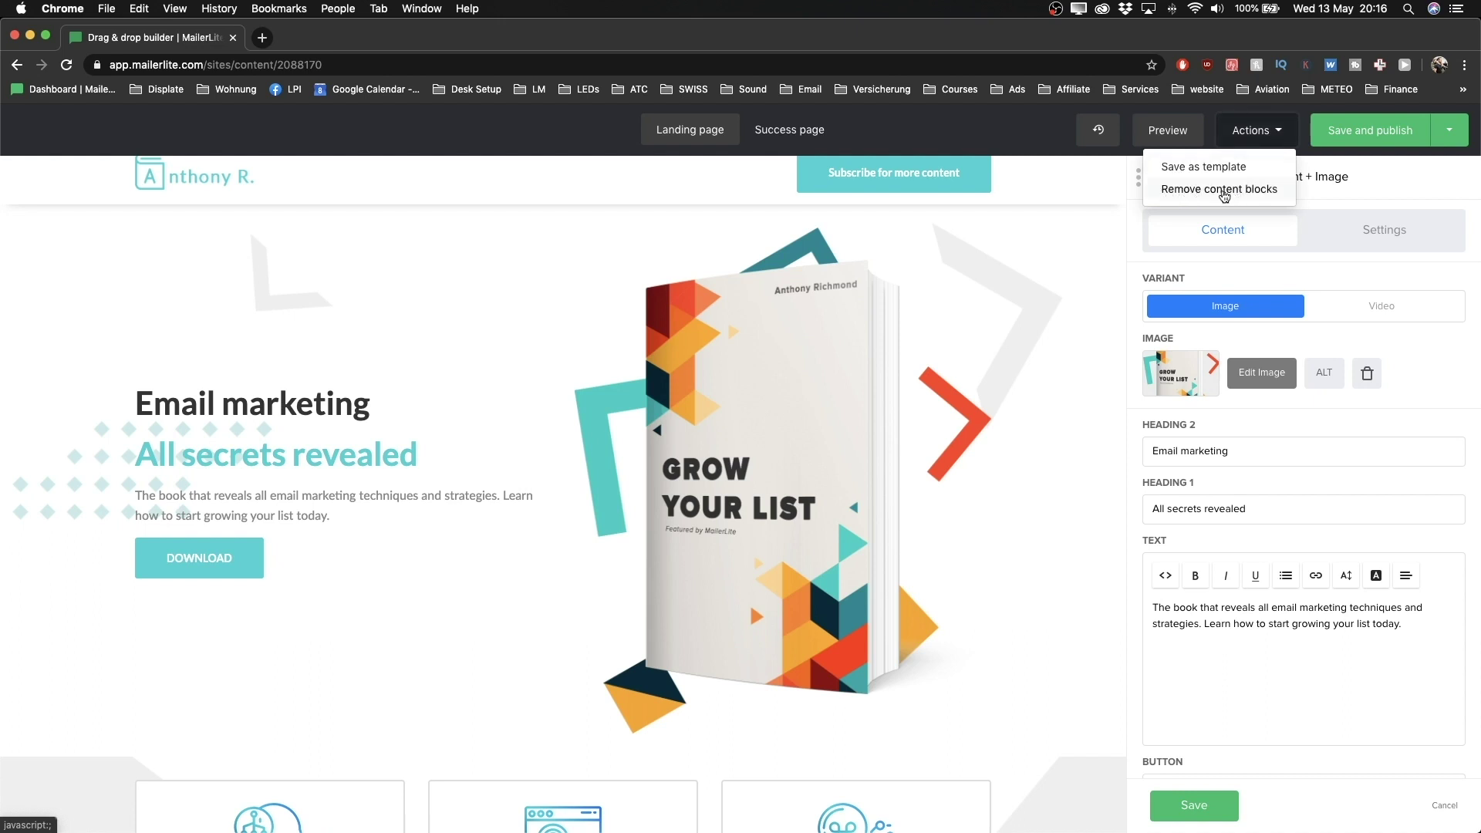
{"action": "left_click", "coordinate": [1222, 192]}
{"action": "left_click", "coordinate": [637, 266]}
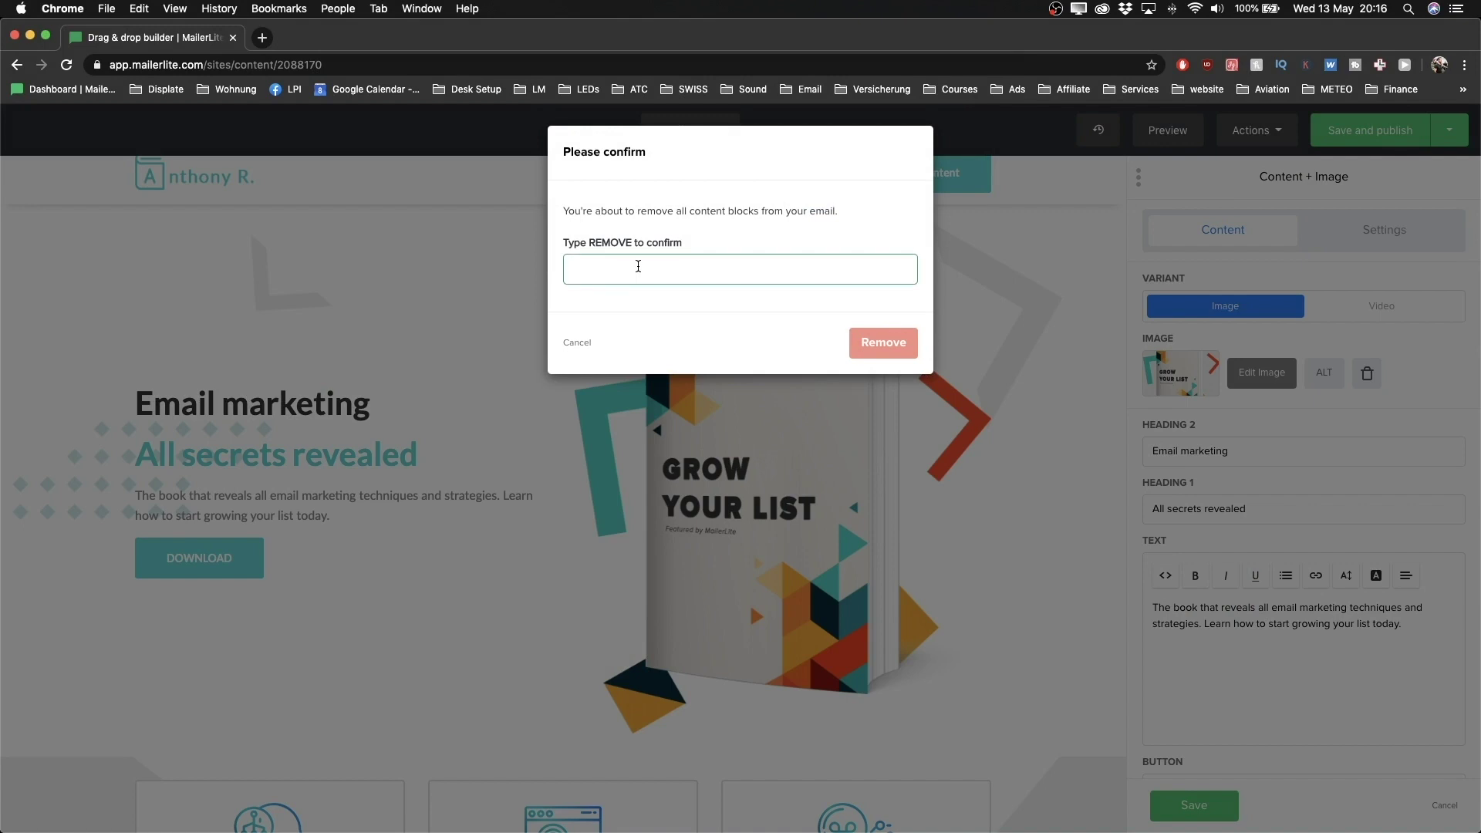
{"action": "type", "text": "REVOME"}
{"action": "key", "text": "BackSpace"}
{"action": "key", "text": "BackSpace"}
{"action": "key", "text": "BackSpace"}
{"action": "key", "text": "BackSpace"}
{"action": "type", "text": "MOVE"}
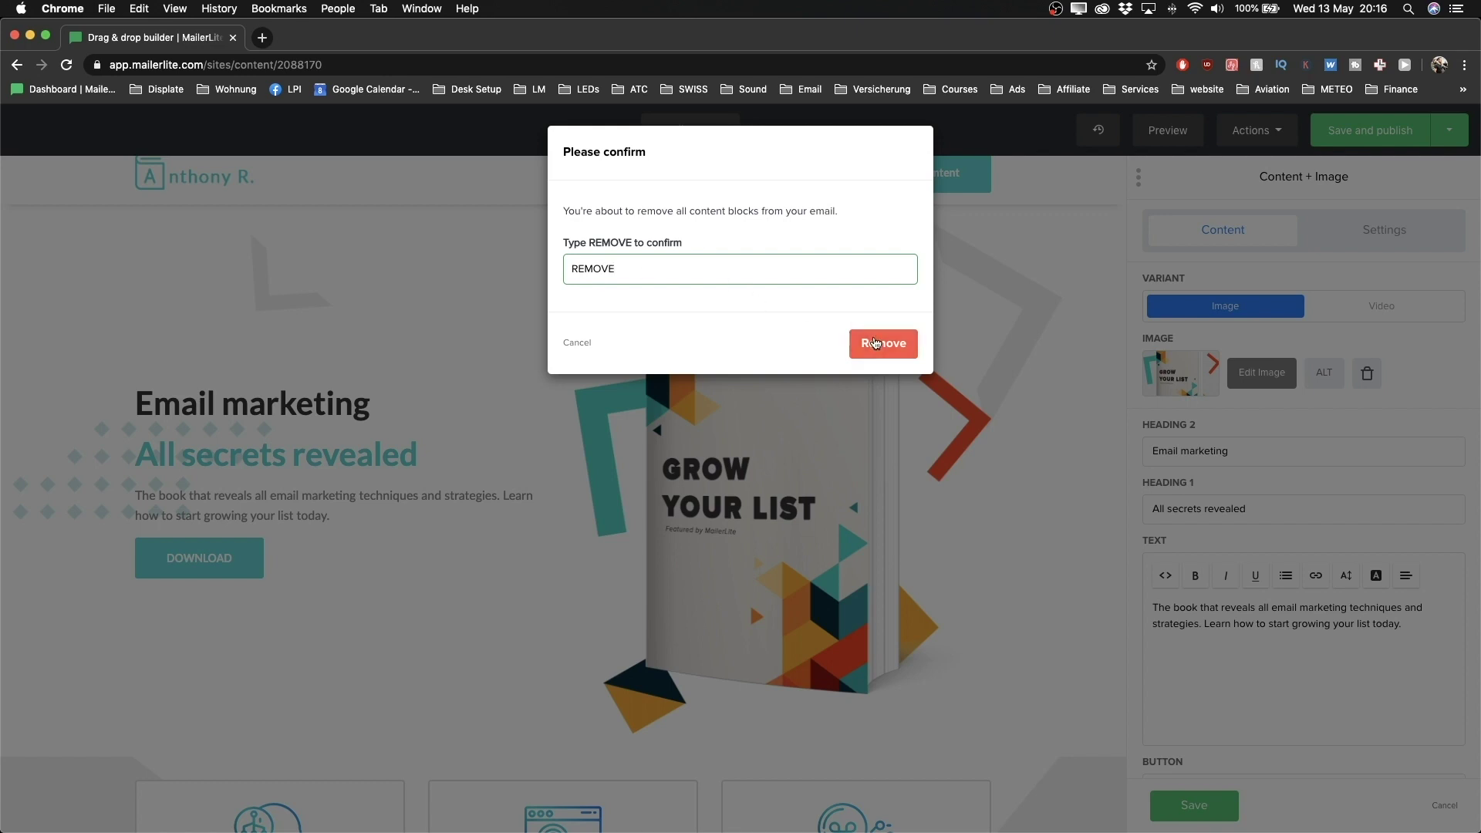
{"action": "left_click", "coordinate": [872, 339]}
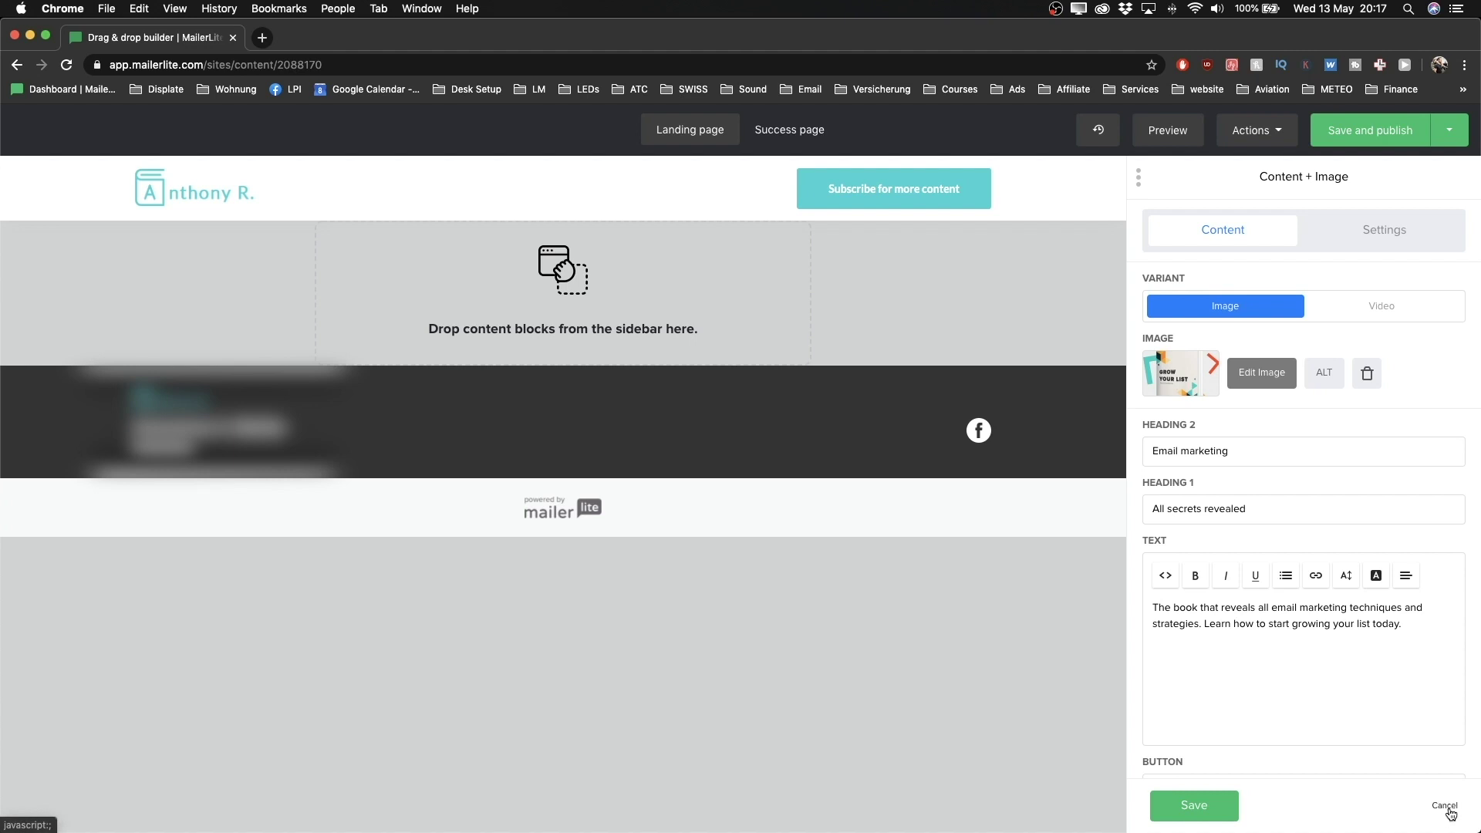
Step: Cancel the hero editor and uncheck Include page header and Include page footer in Settings
{"action": "left_click", "coordinate": [1450, 813]}
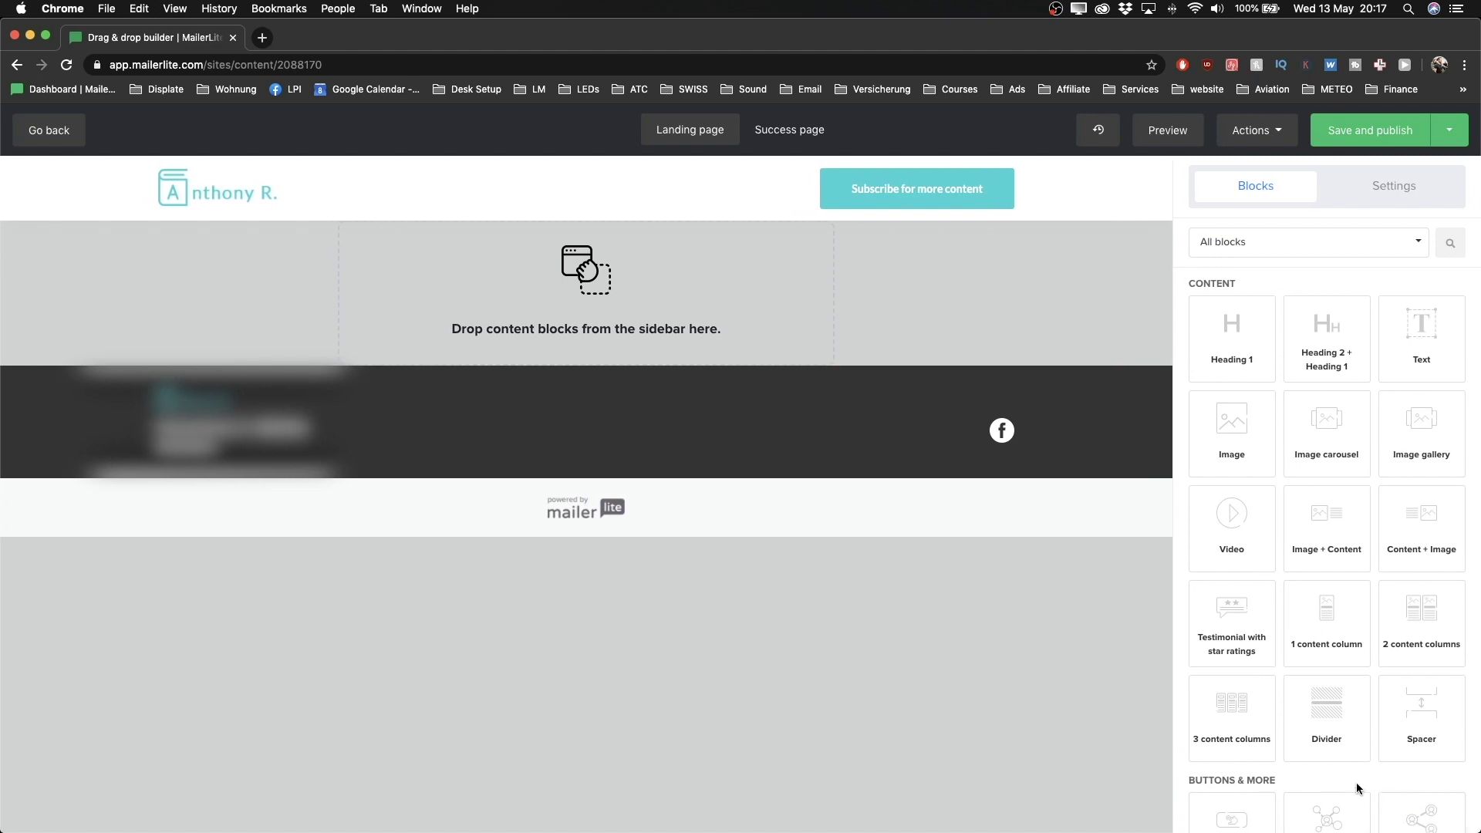
{"action": "left_click", "coordinate": [1402, 190]}
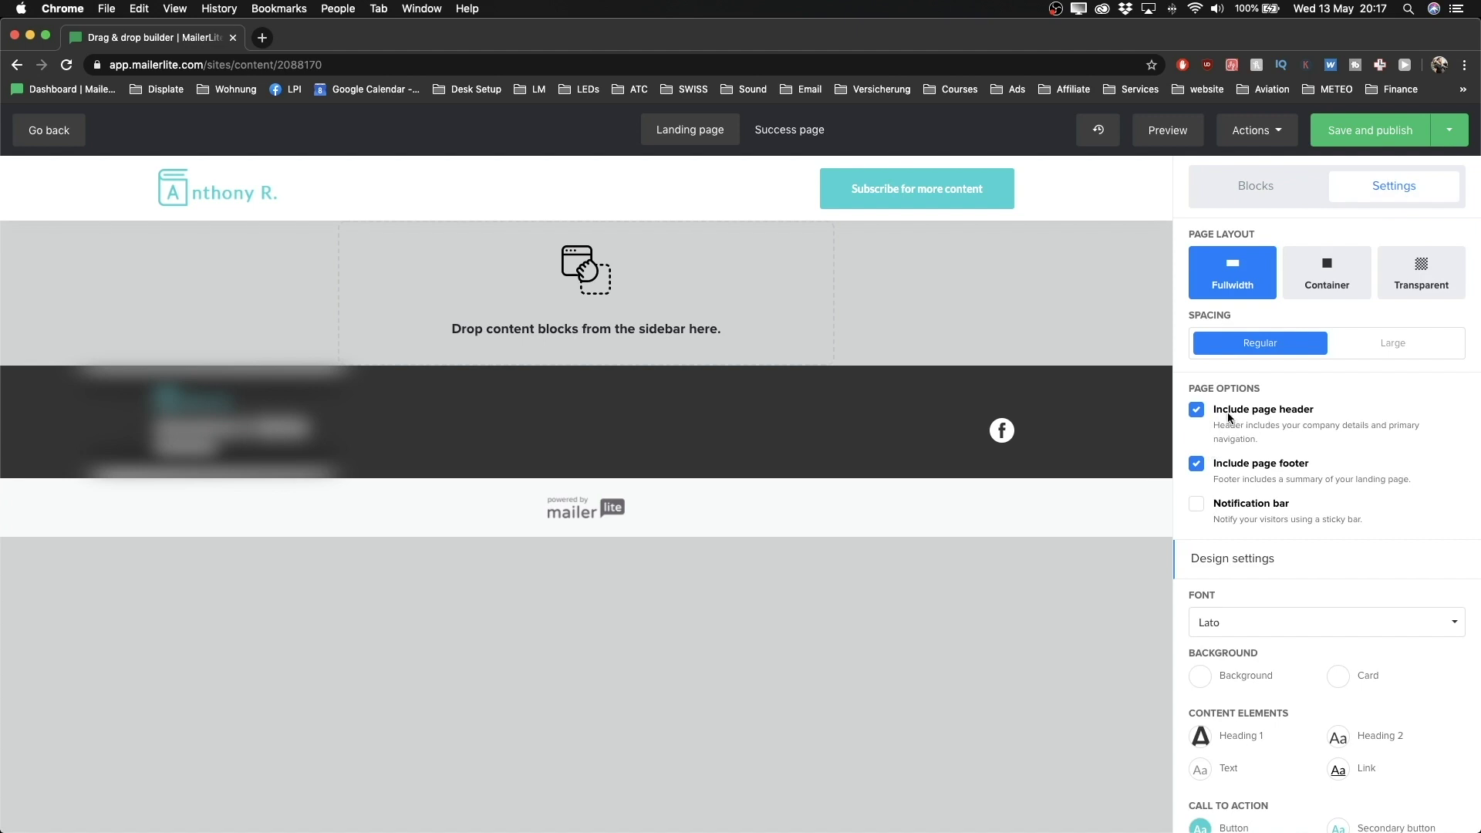
{"action": "left_click", "coordinate": [1196, 410]}
{"action": "left_click", "coordinate": [1196, 464]}
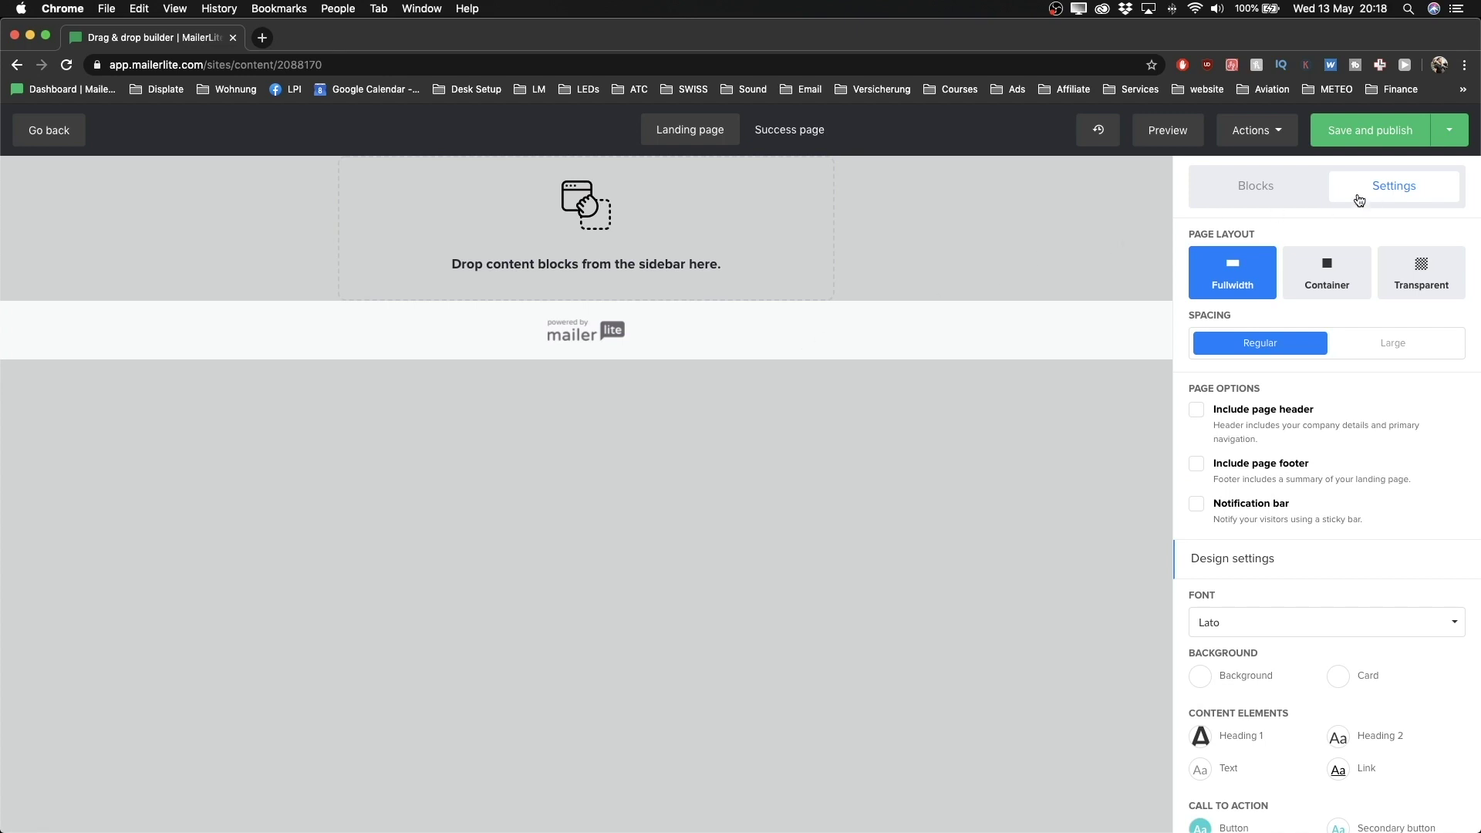
{"action": "left_click", "coordinate": [1266, 193]}
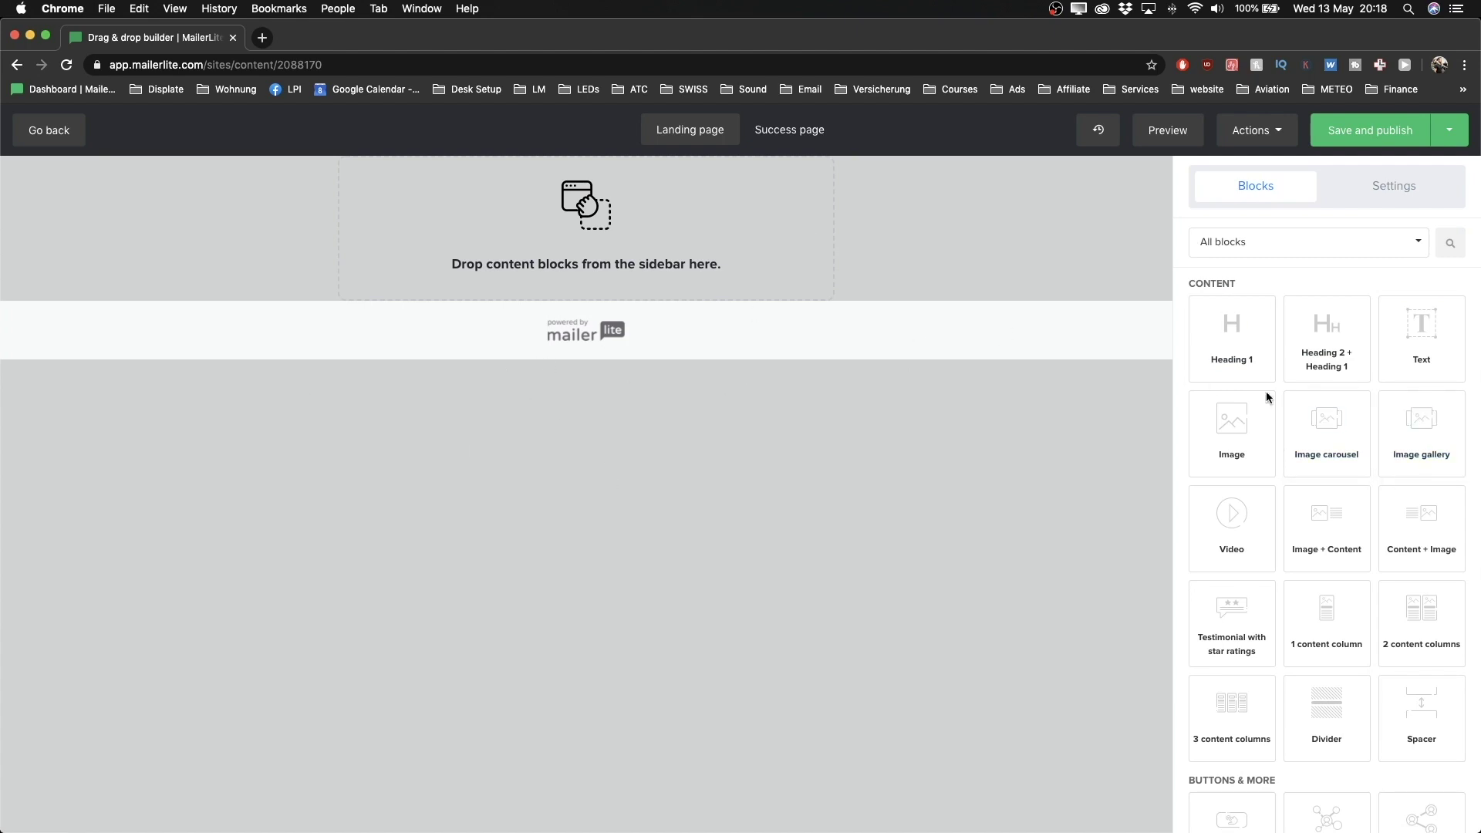
{"action": "scroll", "coordinate": [1286, 424], "scroll_direction": "down", "scroll_amount": 1}
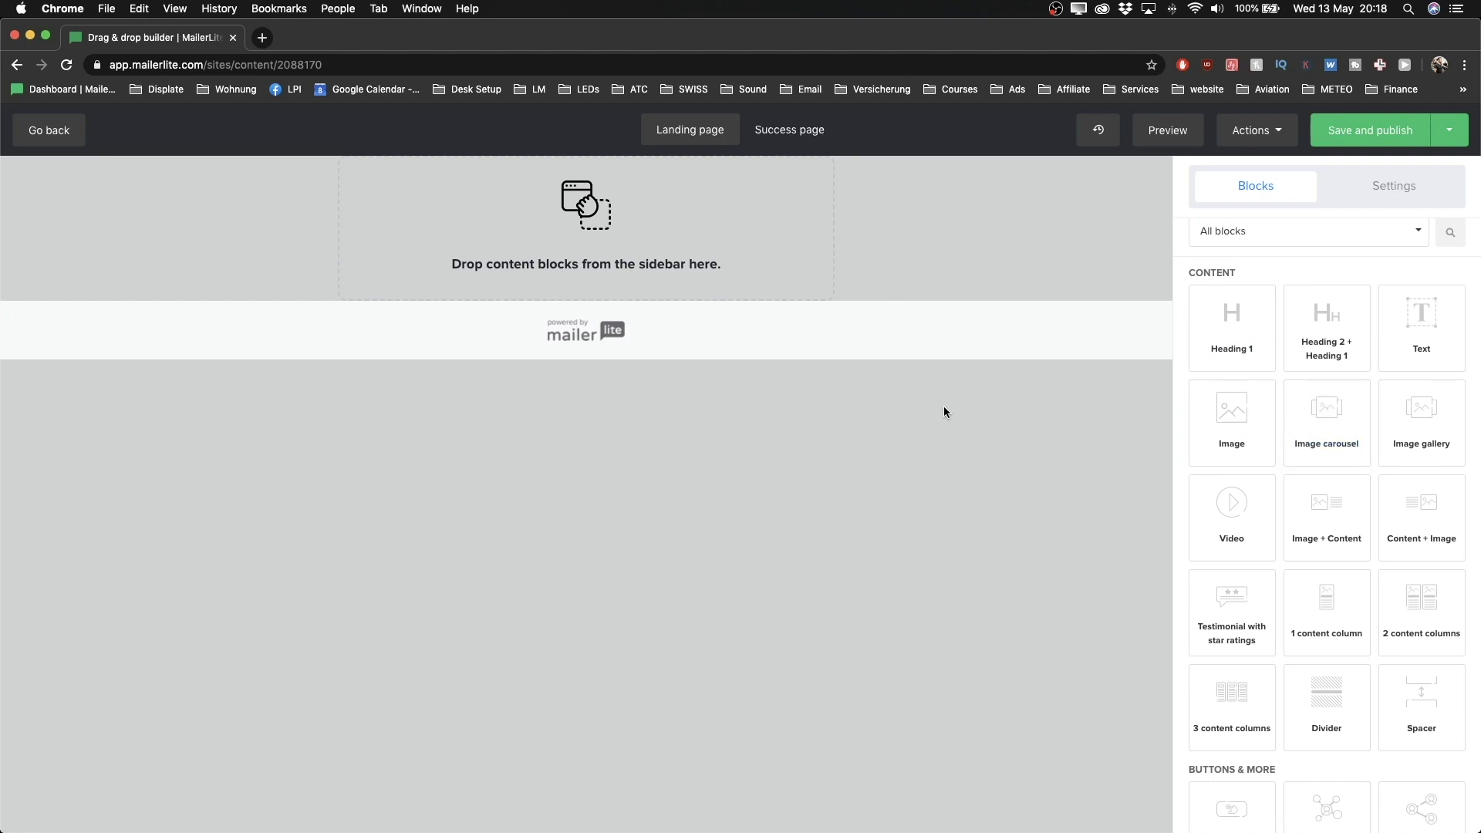
Step: Drag the Signup form tile from the Forms blocks onto the empty page's drop zone
{"action": "scroll", "coordinate": [1338, 453], "scroll_direction": "down", "scroll_amount": 5}
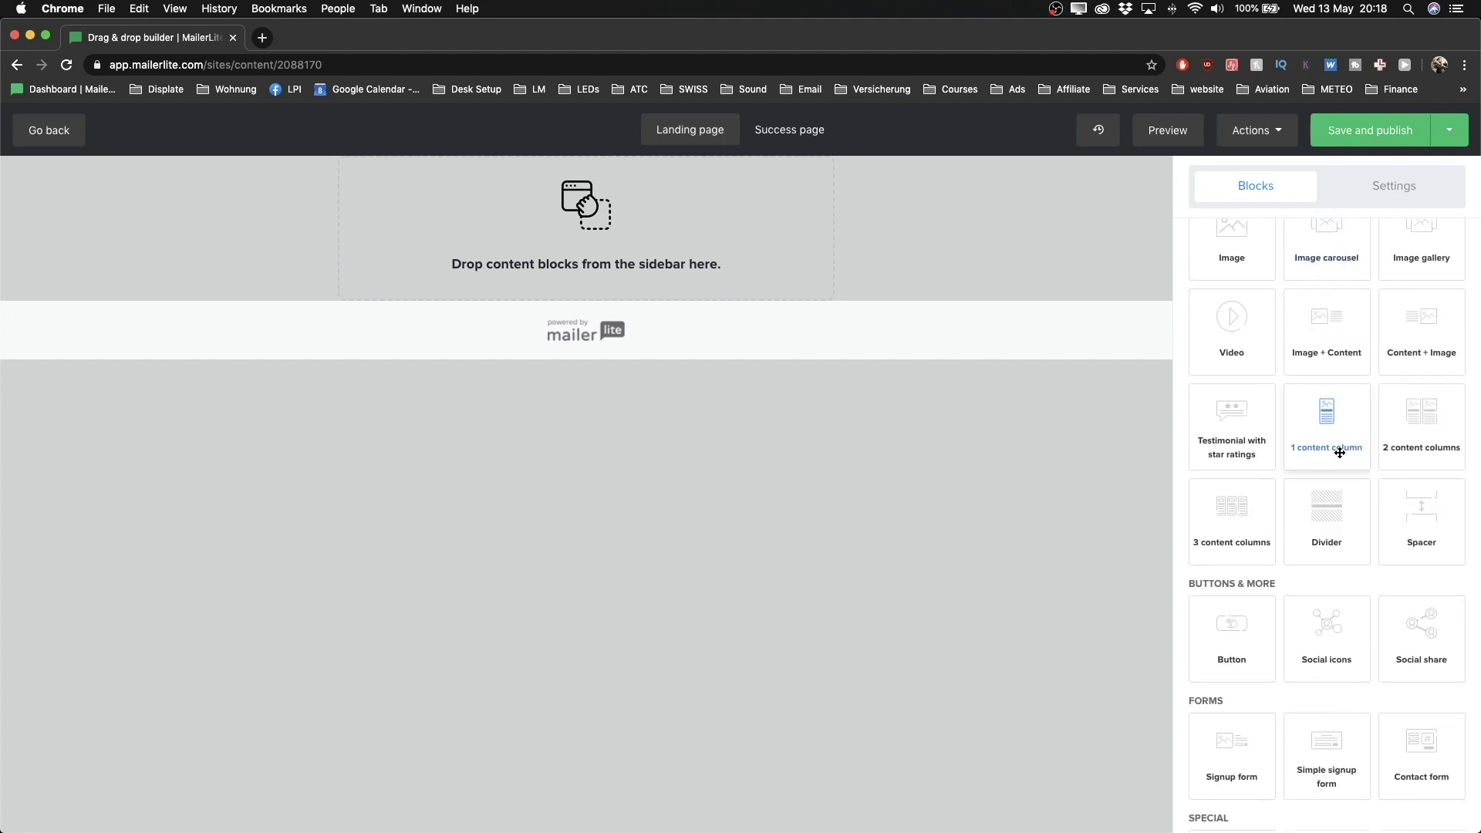
{"action": "scroll", "coordinate": [1339, 453], "scroll_direction": "down", "scroll_amount": 8}
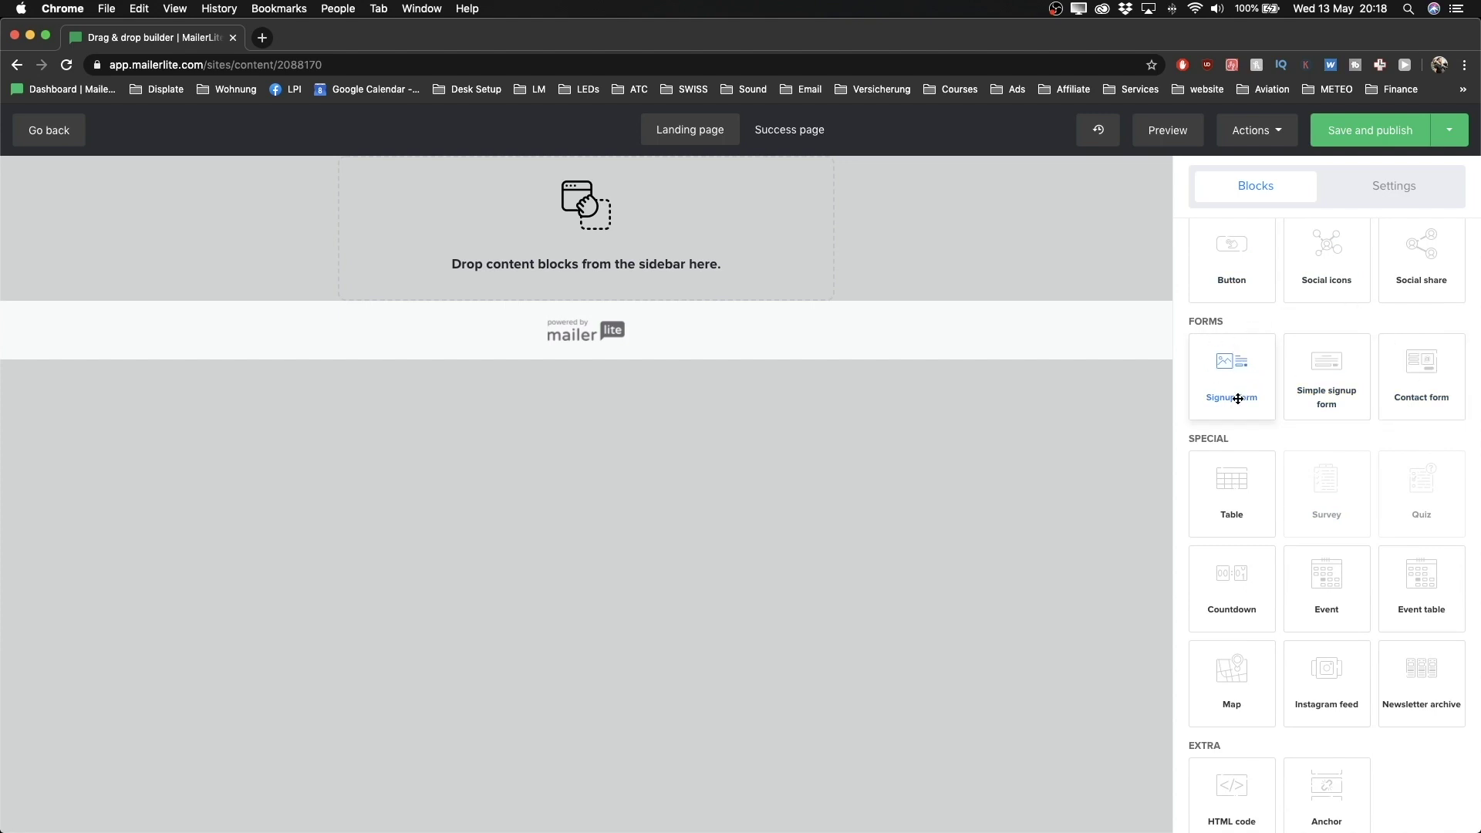
{"action": "scroll", "coordinate": [1226, 370], "scroll_direction": "up", "scroll_amount": 4}
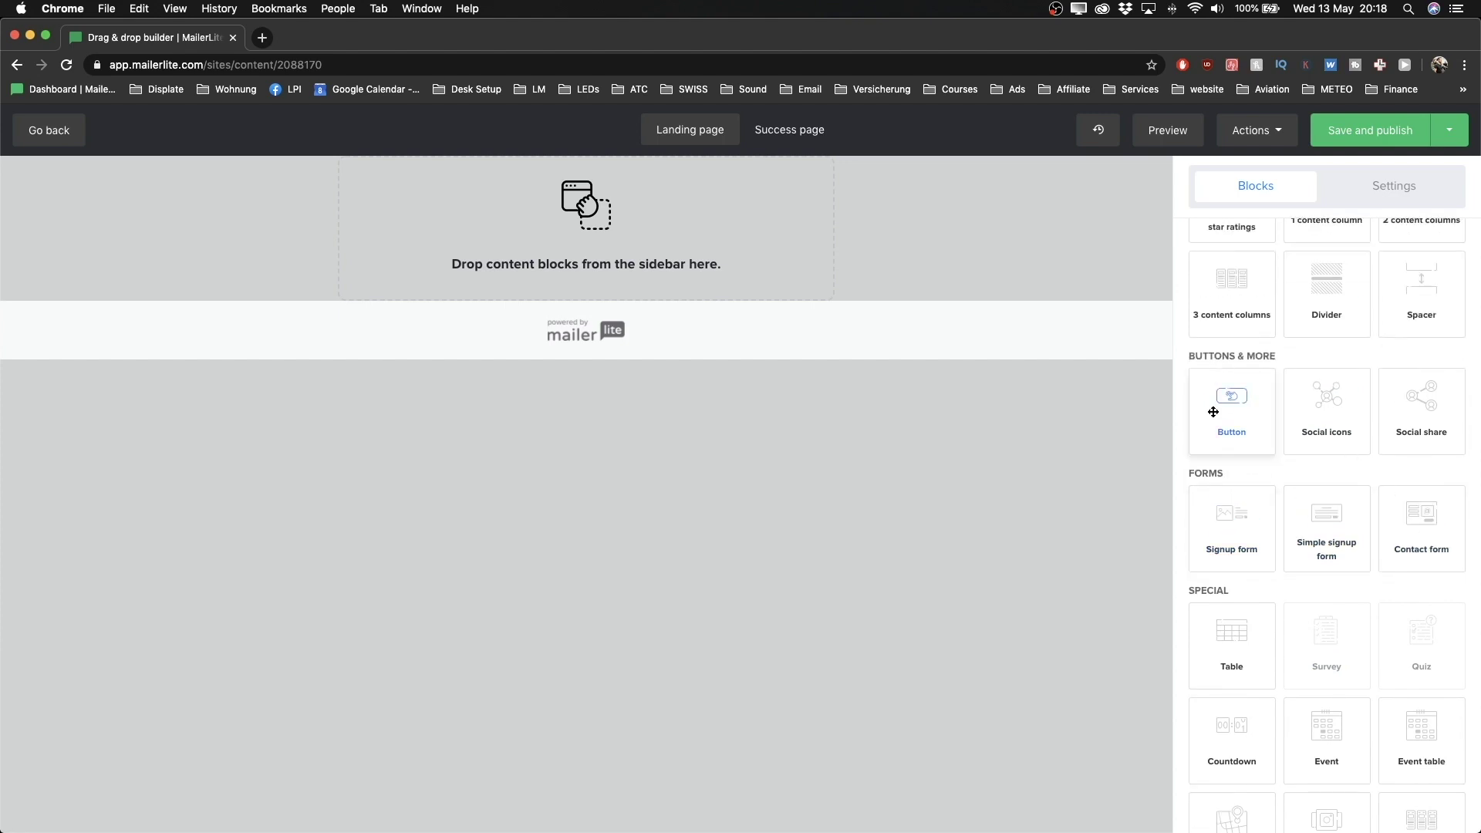
{"action": "left_click_drag", "start_coordinate": [1236, 527], "coordinate": [626, 228]}
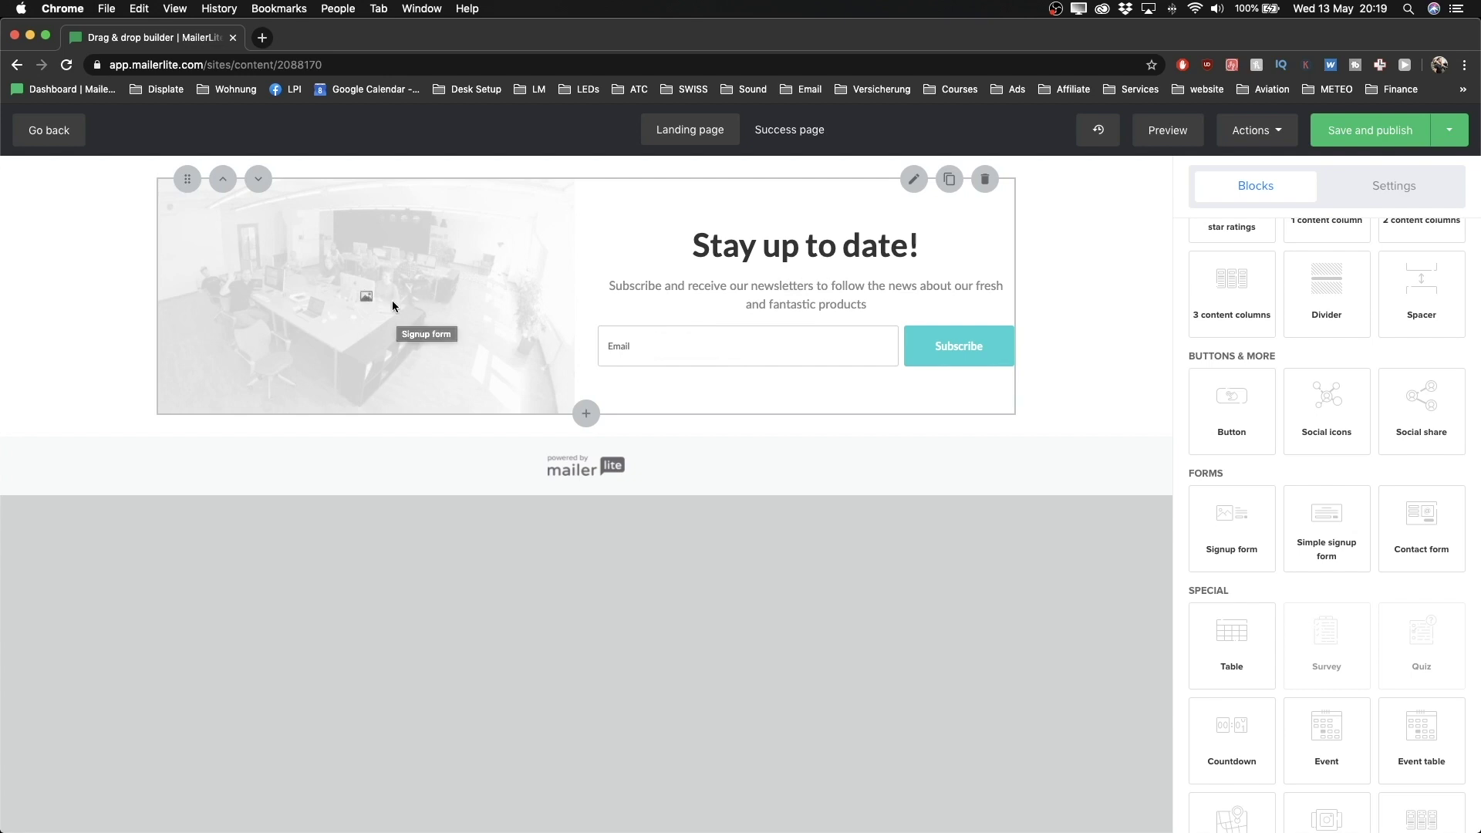
Step: Swap the signup form's image for the YouTube Optimization Checklist cover from File manager
{"action": "left_click", "coordinate": [371, 292]}
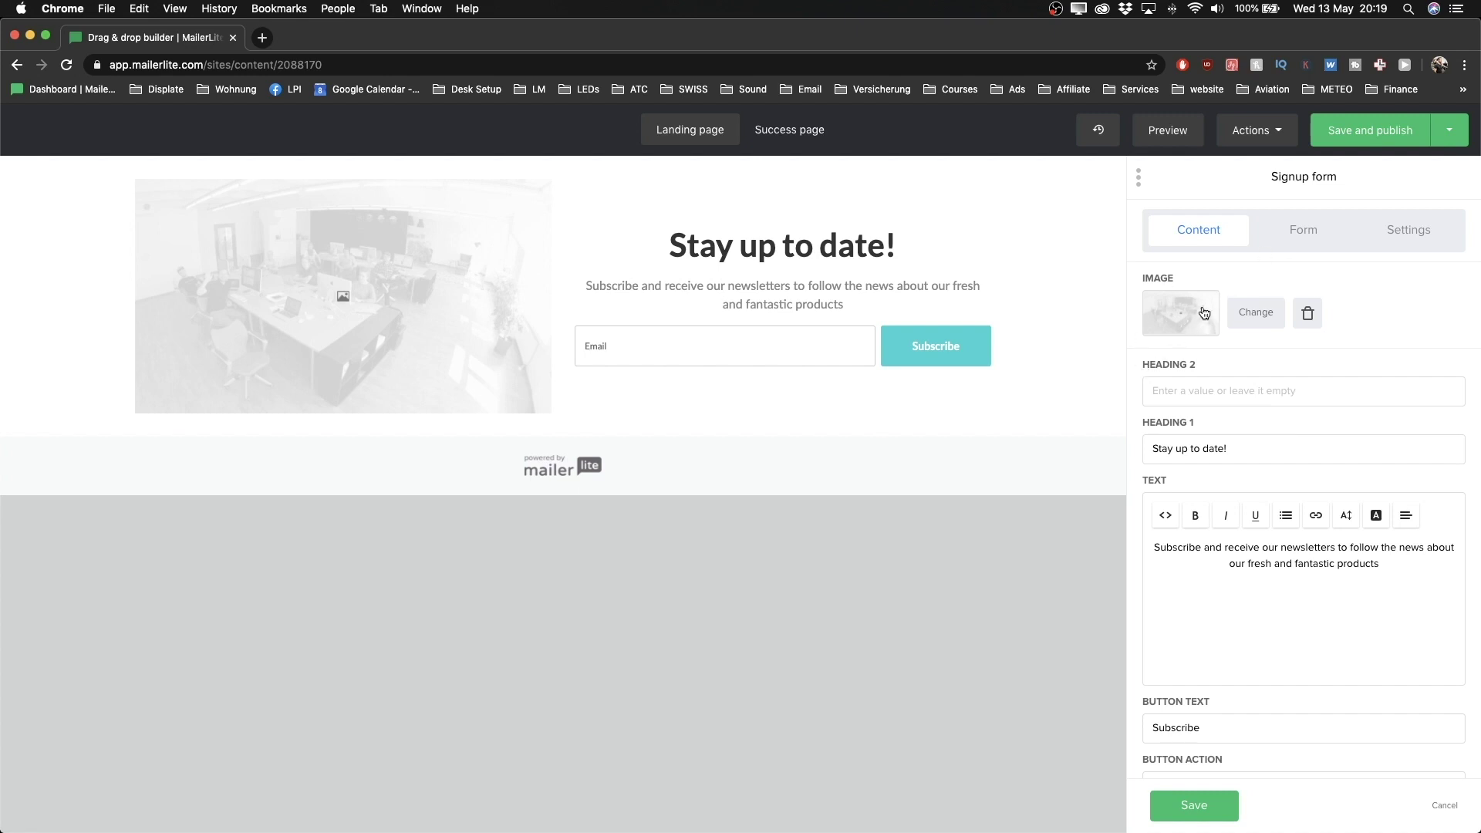
{"action": "left_click", "coordinate": [1247, 312]}
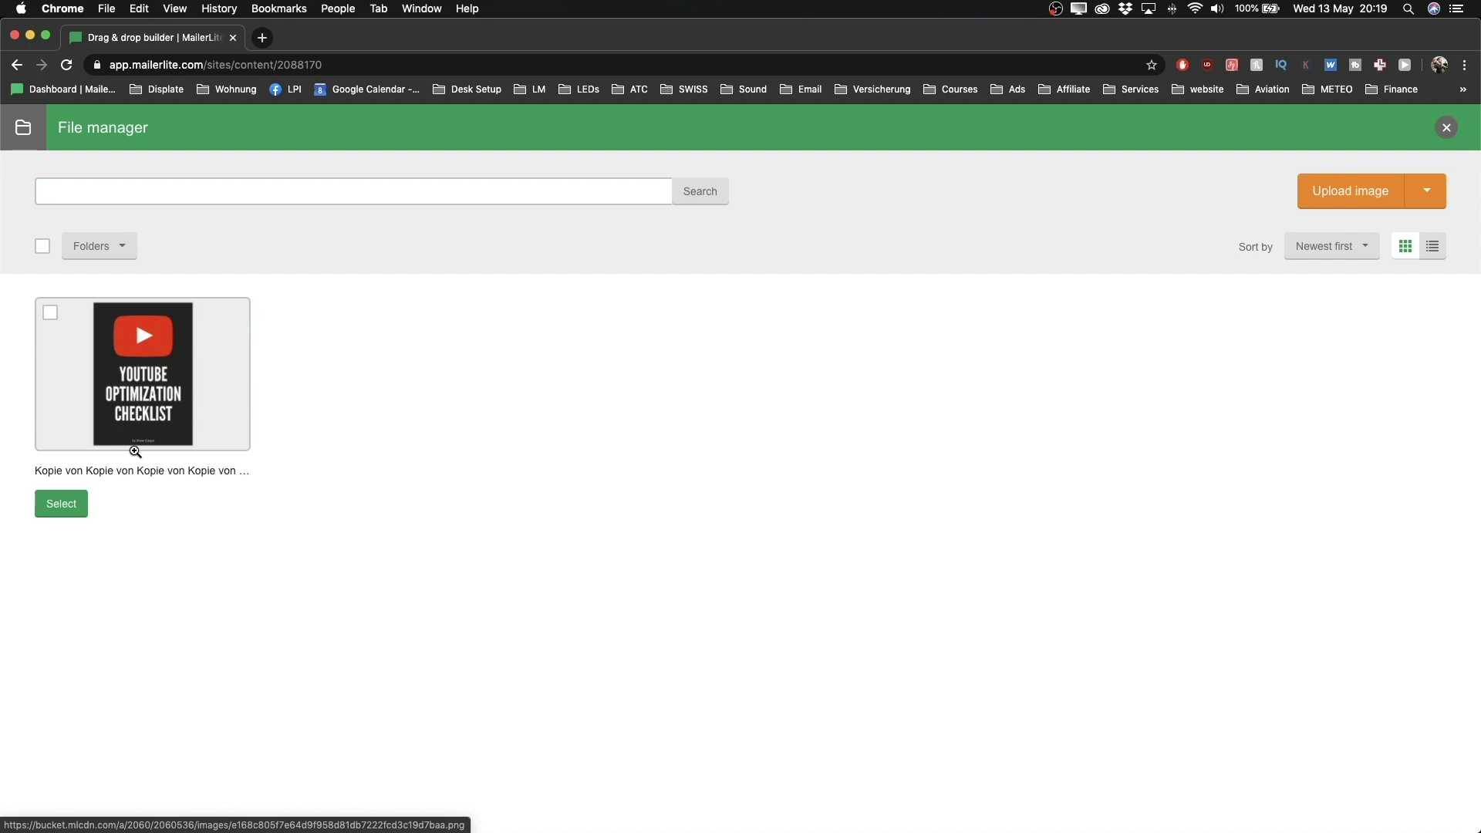
{"action": "left_click", "coordinate": [51, 313]}
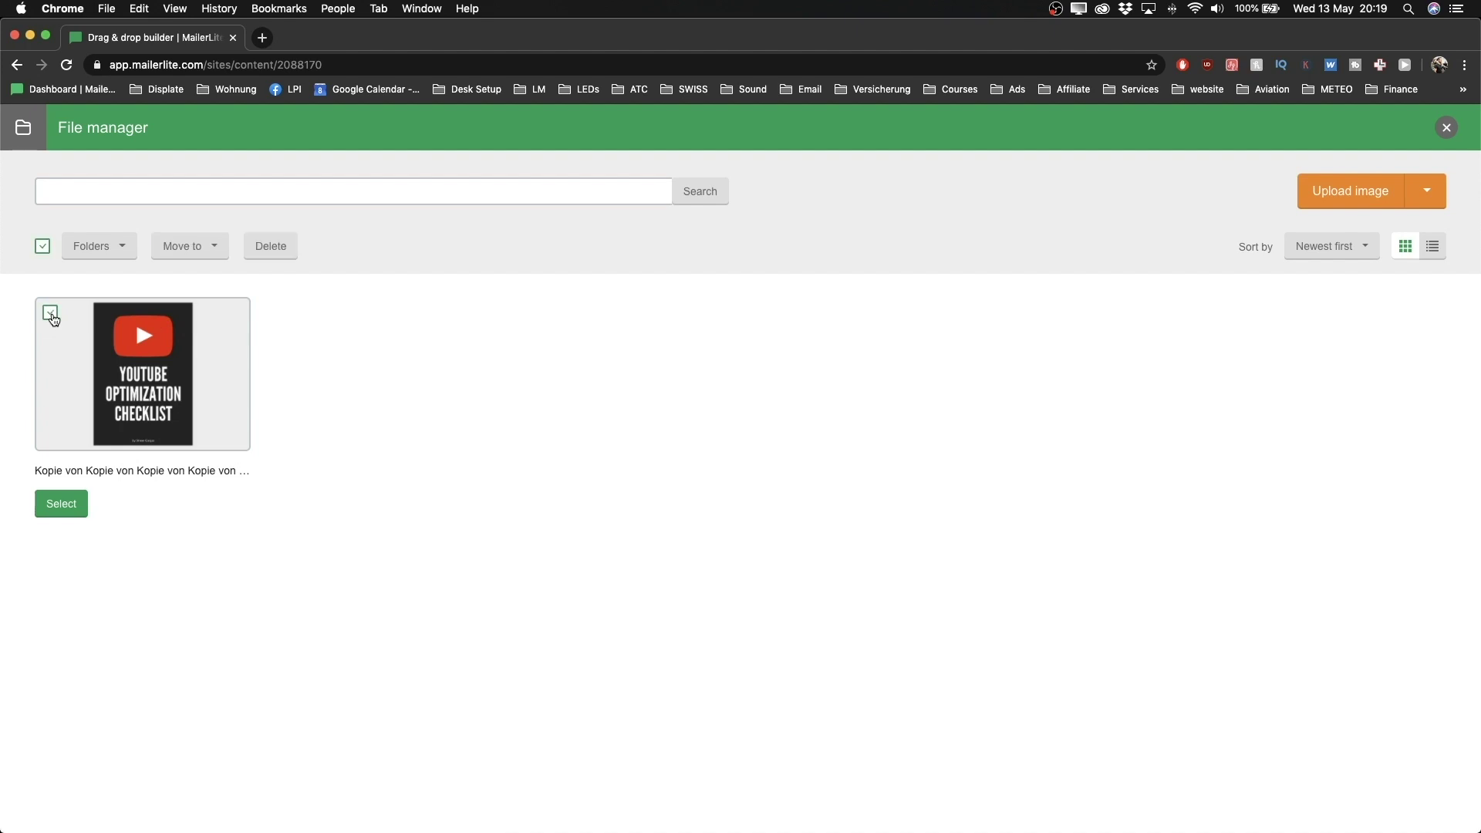
{"action": "left_click", "coordinate": [66, 505]}
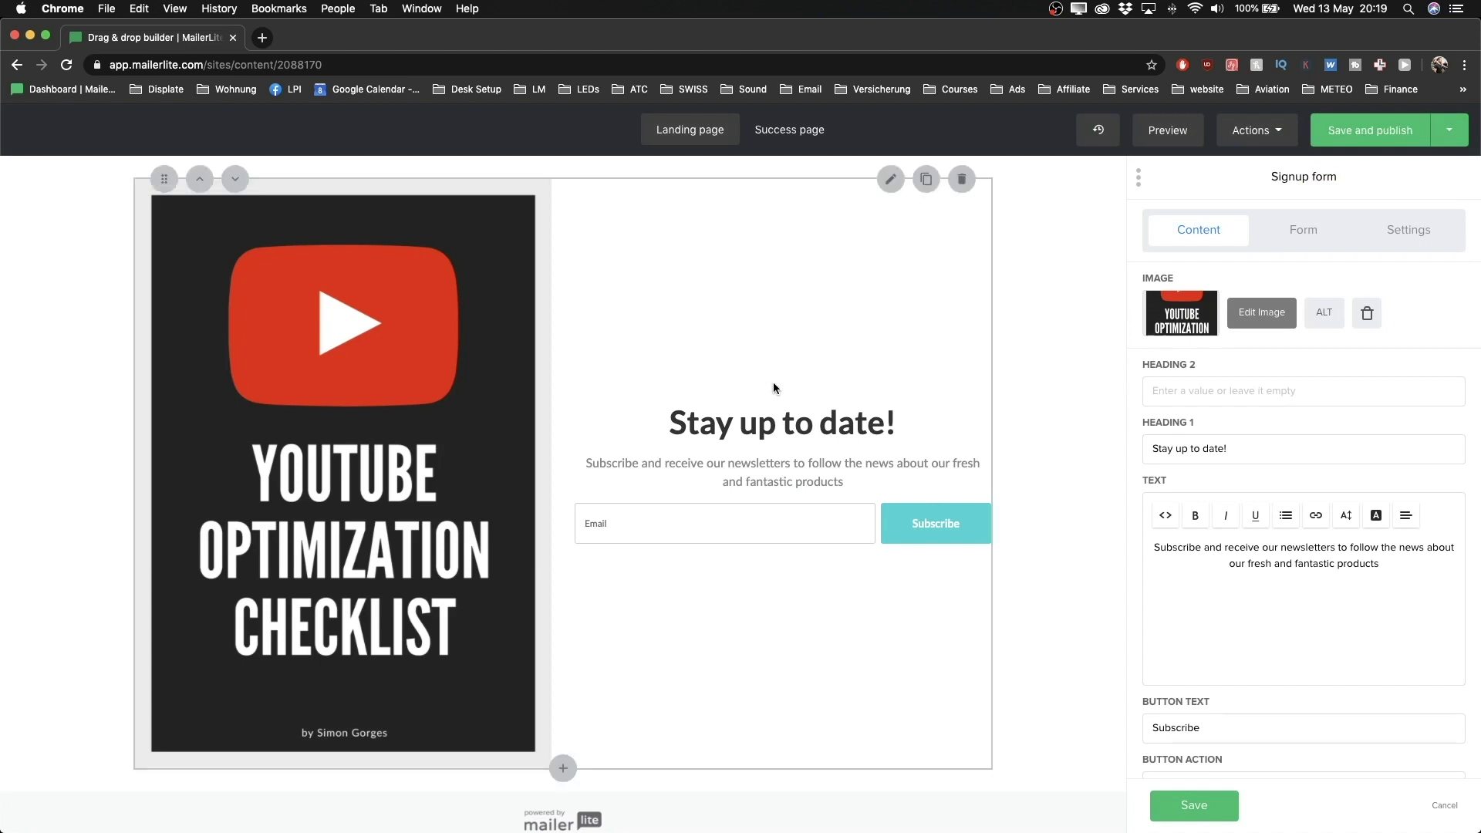
Step: Replace the Heading 1 text 'Stay up to date!' with 'FREE Youtube Checklist'
{"action": "triple_click", "coordinate": [762, 424]}
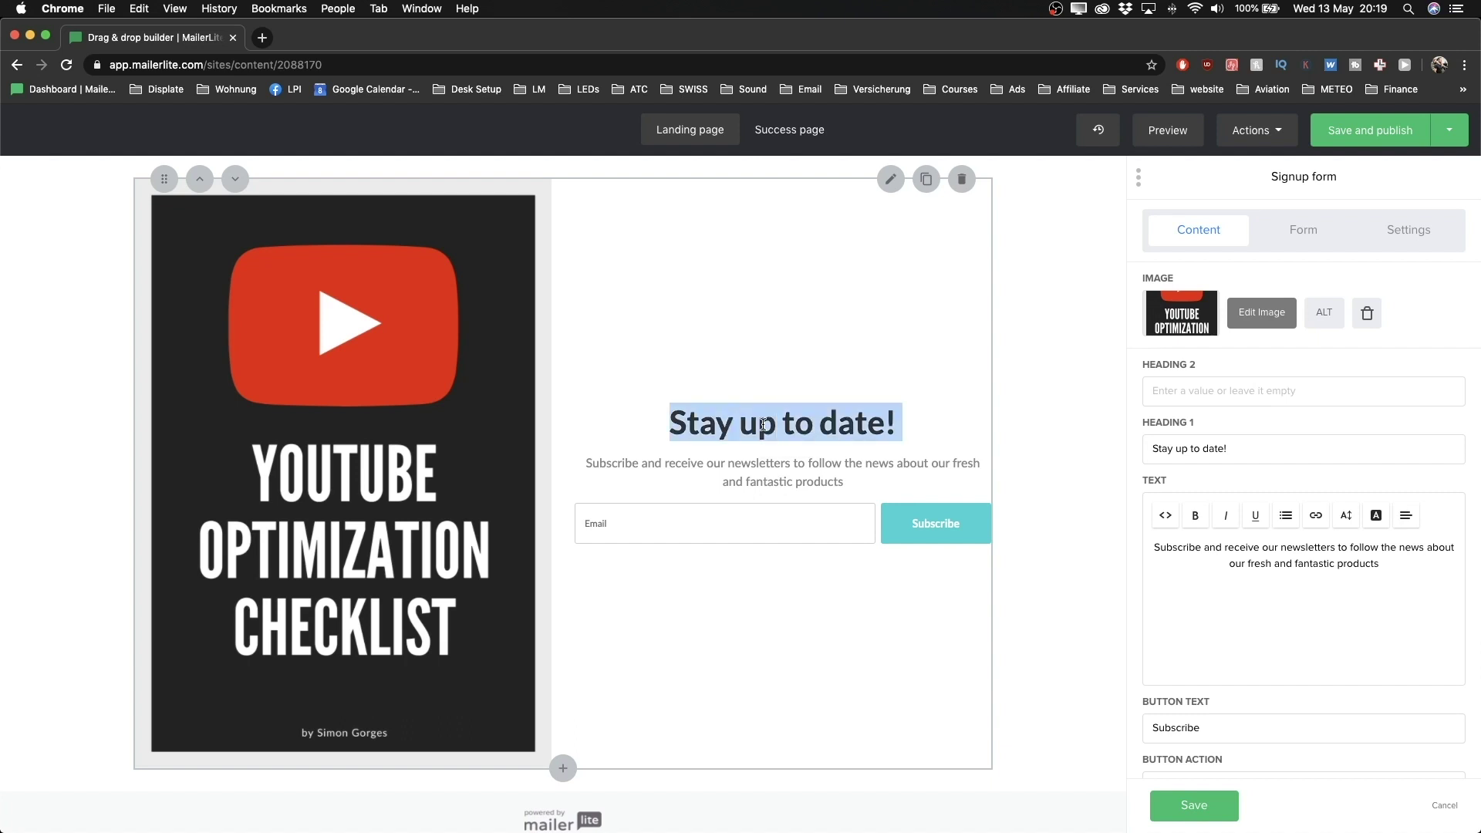
{"action": "double_click", "coordinate": [762, 425]}
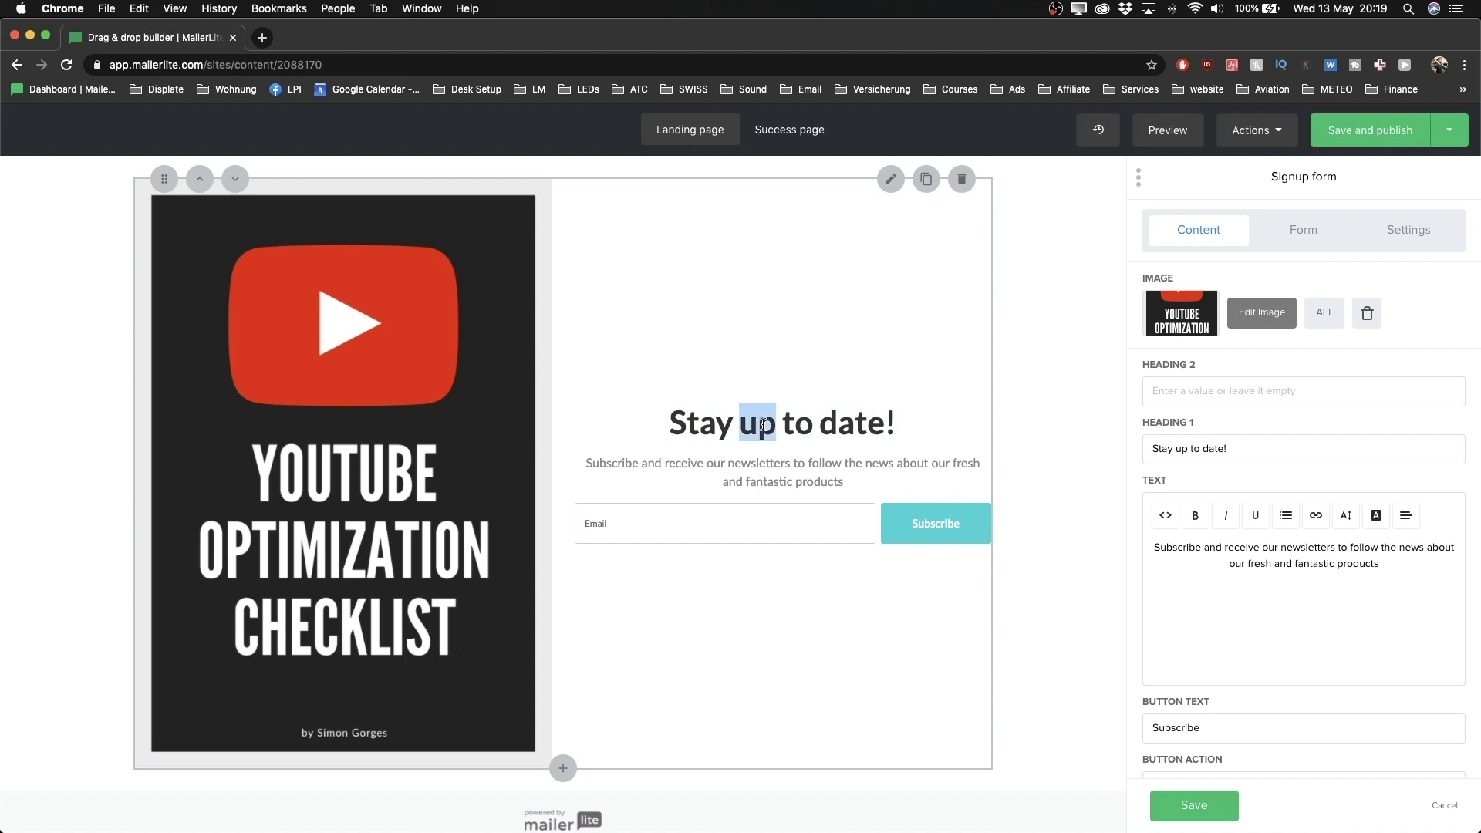
{"action": "left_click", "coordinate": [803, 450]}
{"action": "left_click_drag", "start_coordinate": [1297, 448], "coordinate": [1141, 448]}
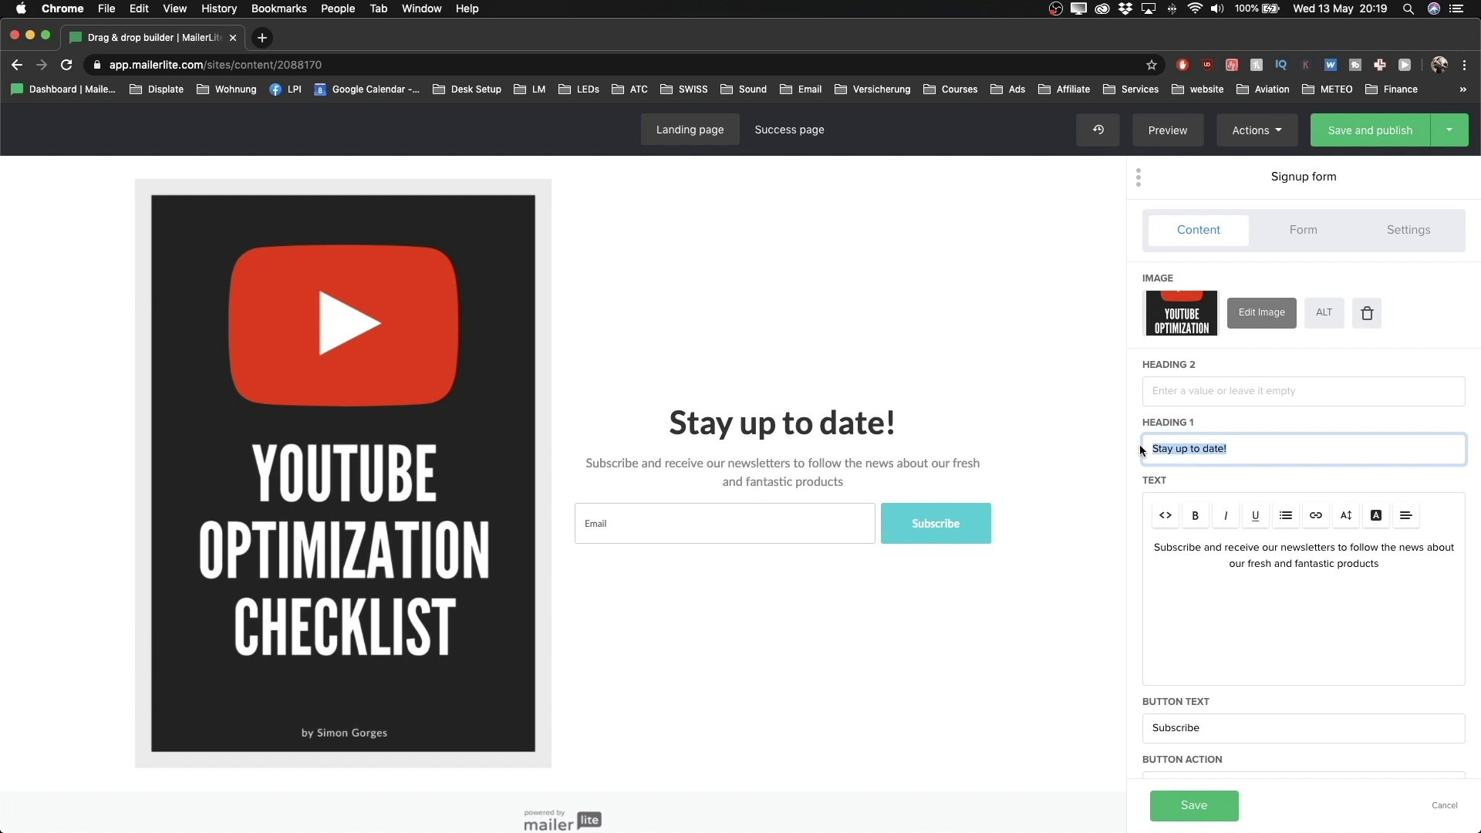
{"action": "type", "text": "FREE"}
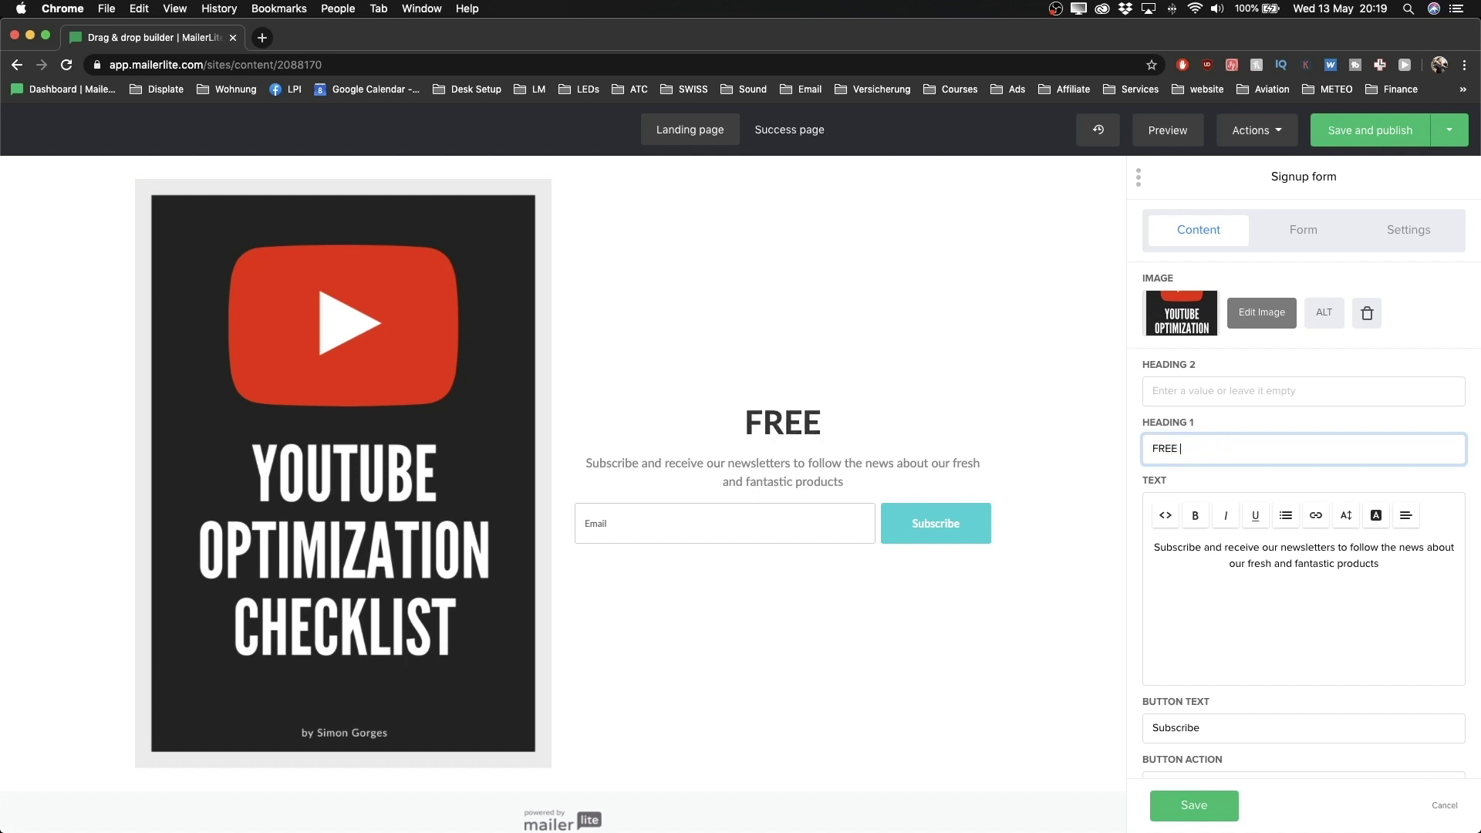
{"action": "type", "text": " Youtube Chec"}
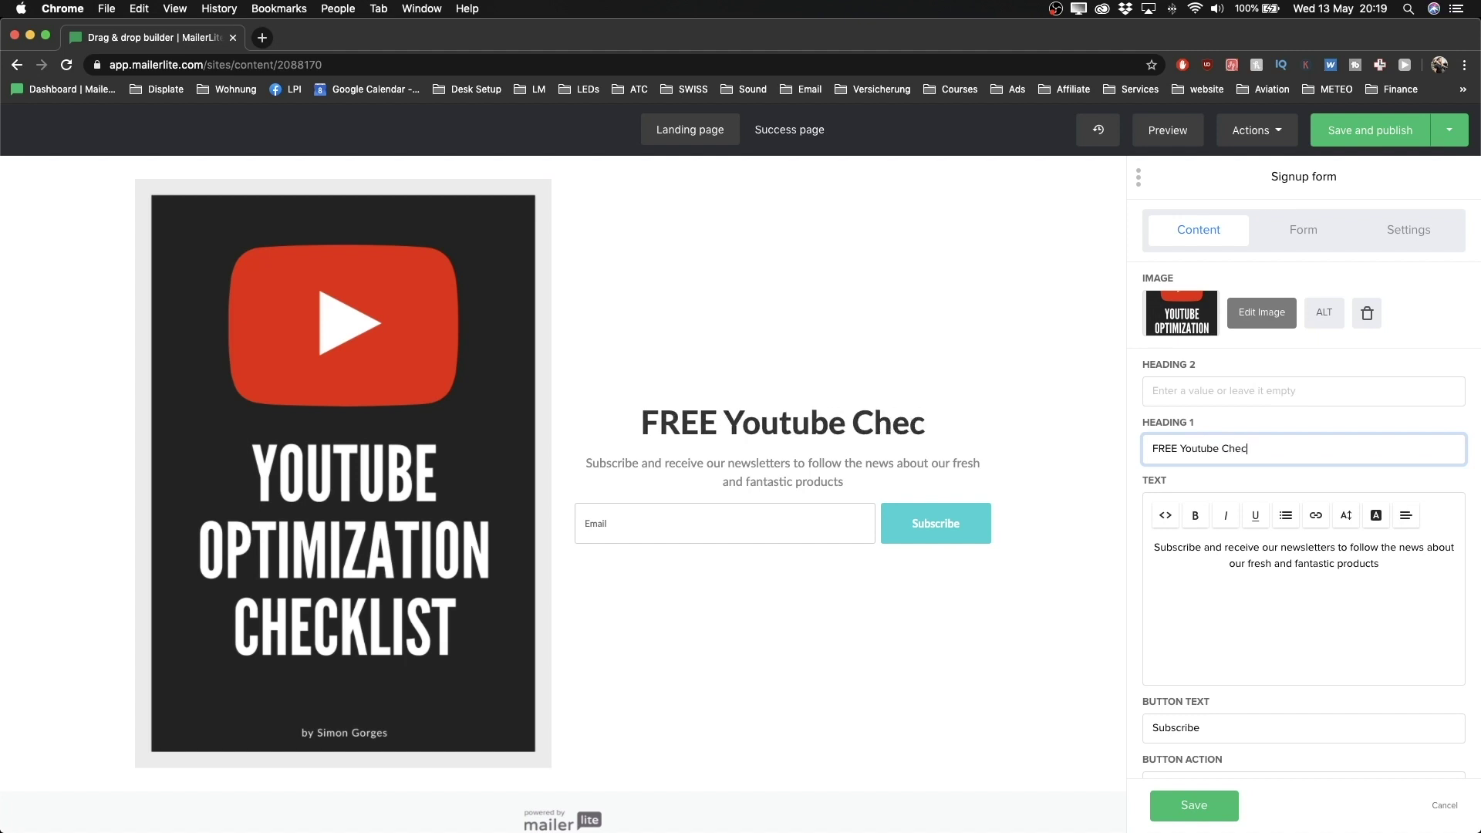
{"action": "type", "text": "klist"}
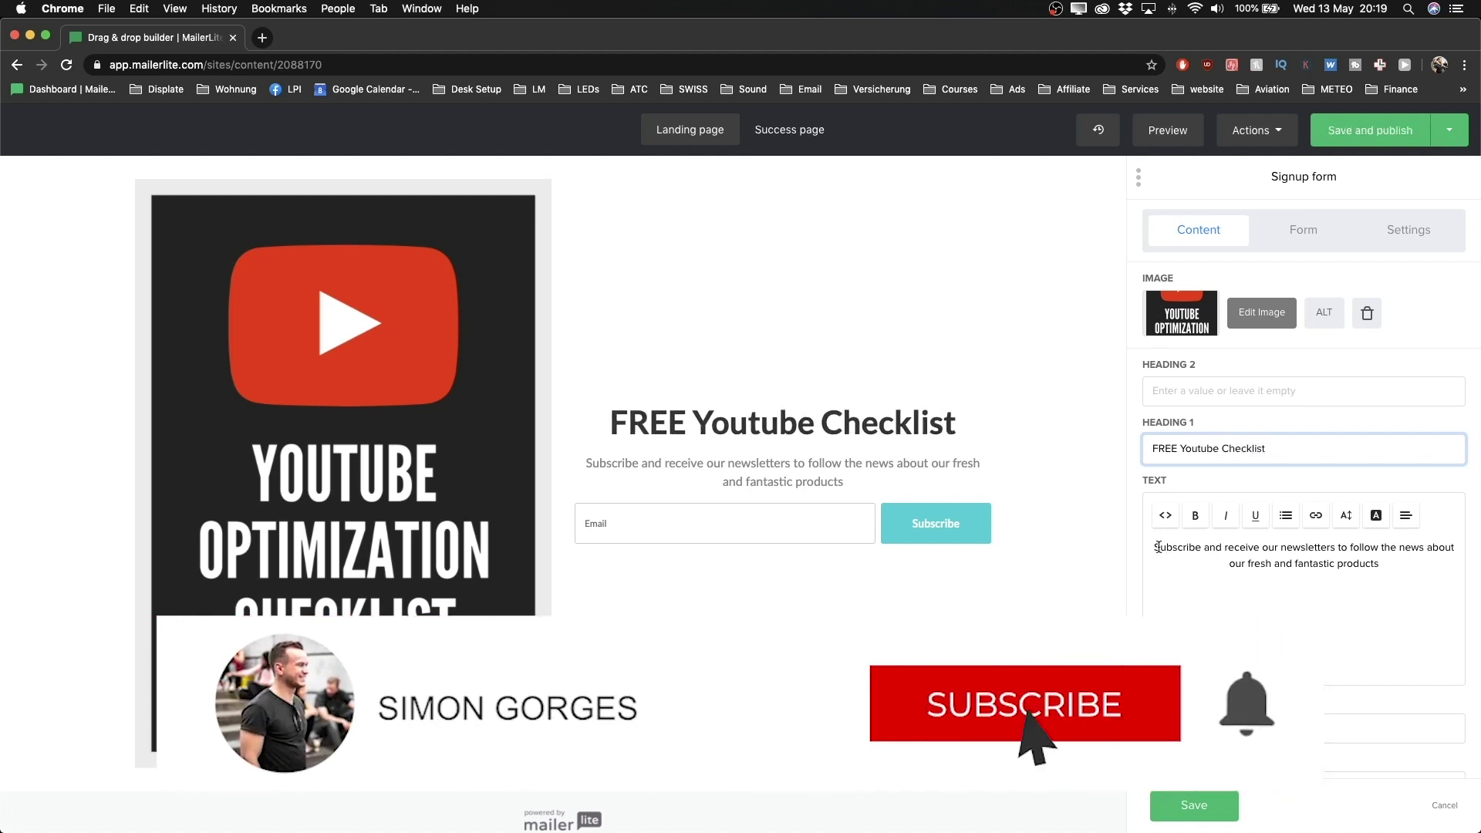
{"action": "left_click_drag", "start_coordinate": [1153, 547], "coordinate": [1402, 567]}
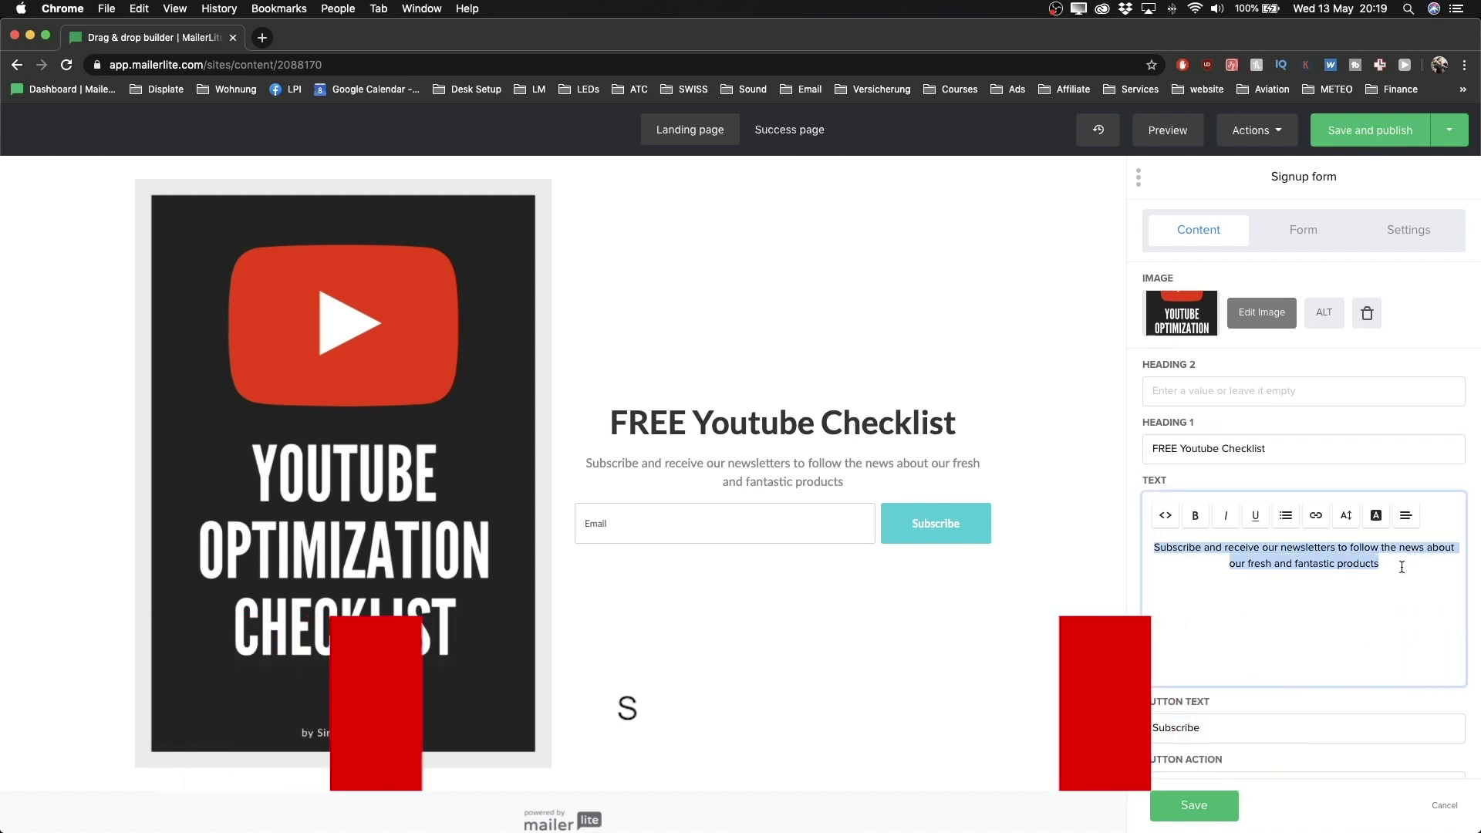
Step: Enter 'Use this checklist to rank your videos on youtube.' as the description, center-aligned
{"action": "type", "text": "Use this check"}
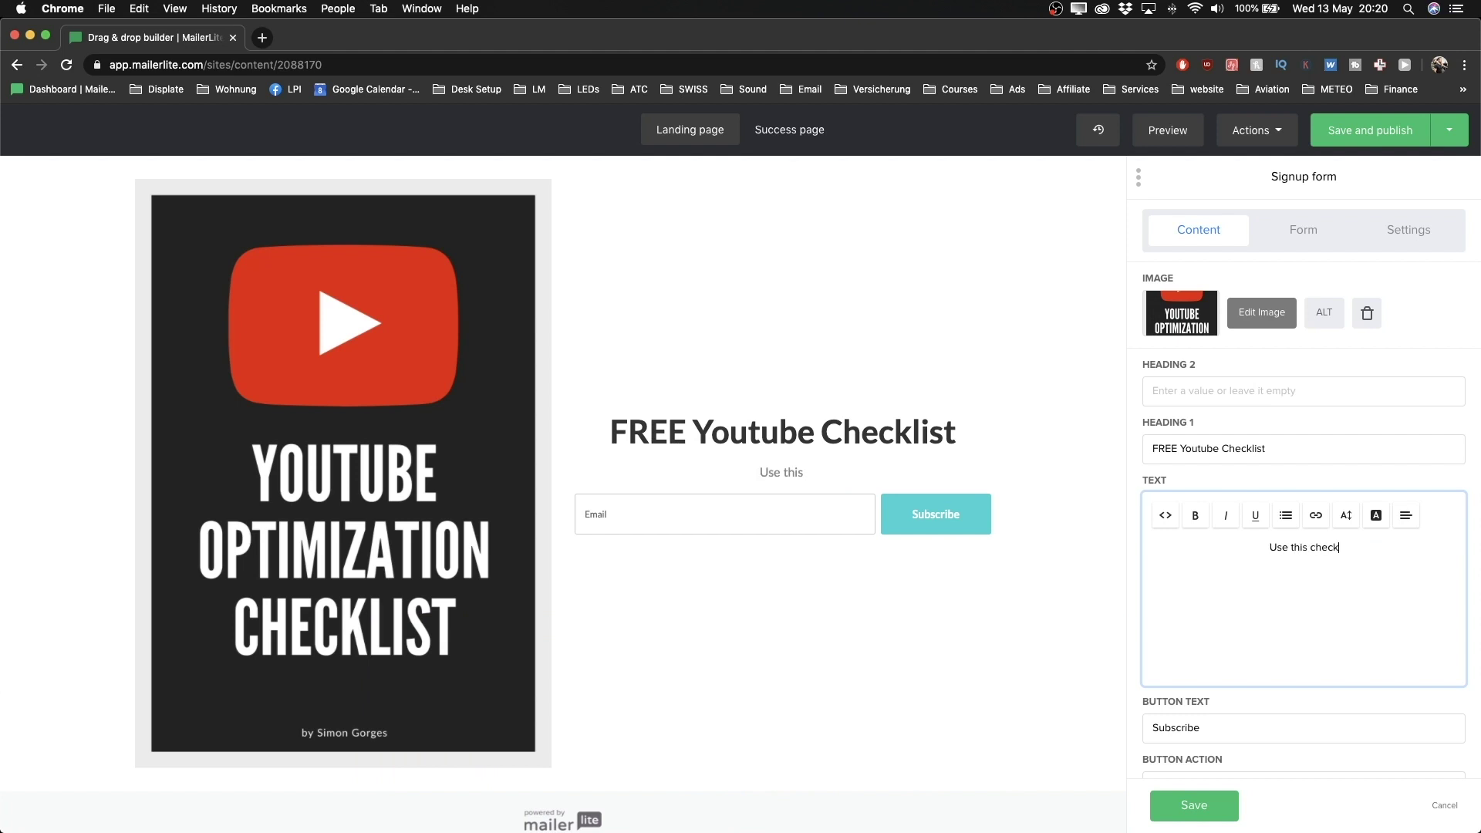
{"action": "type", "text": "list to ran"}
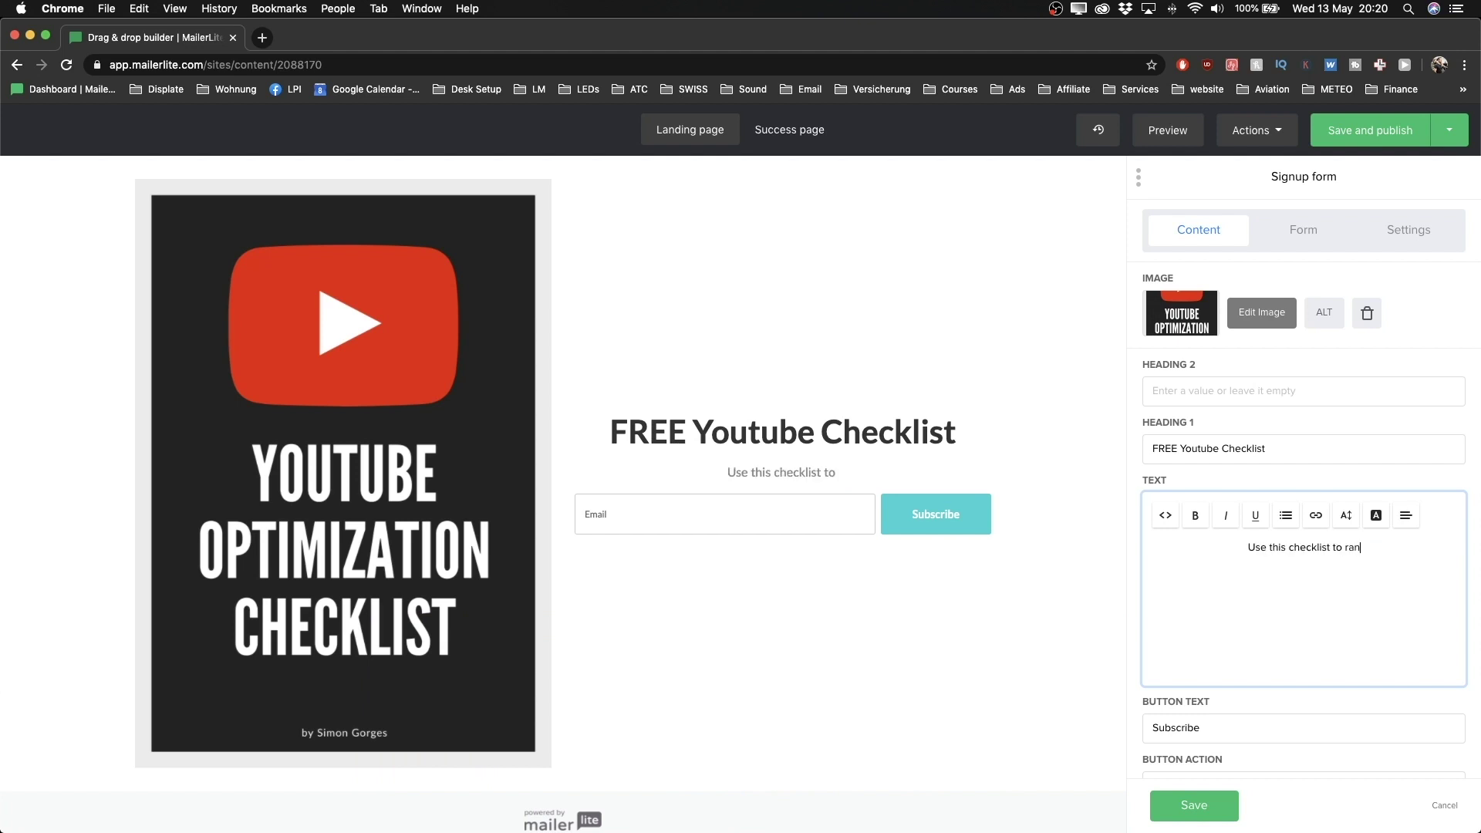
{"action": "type", "text": "k your videos on "}
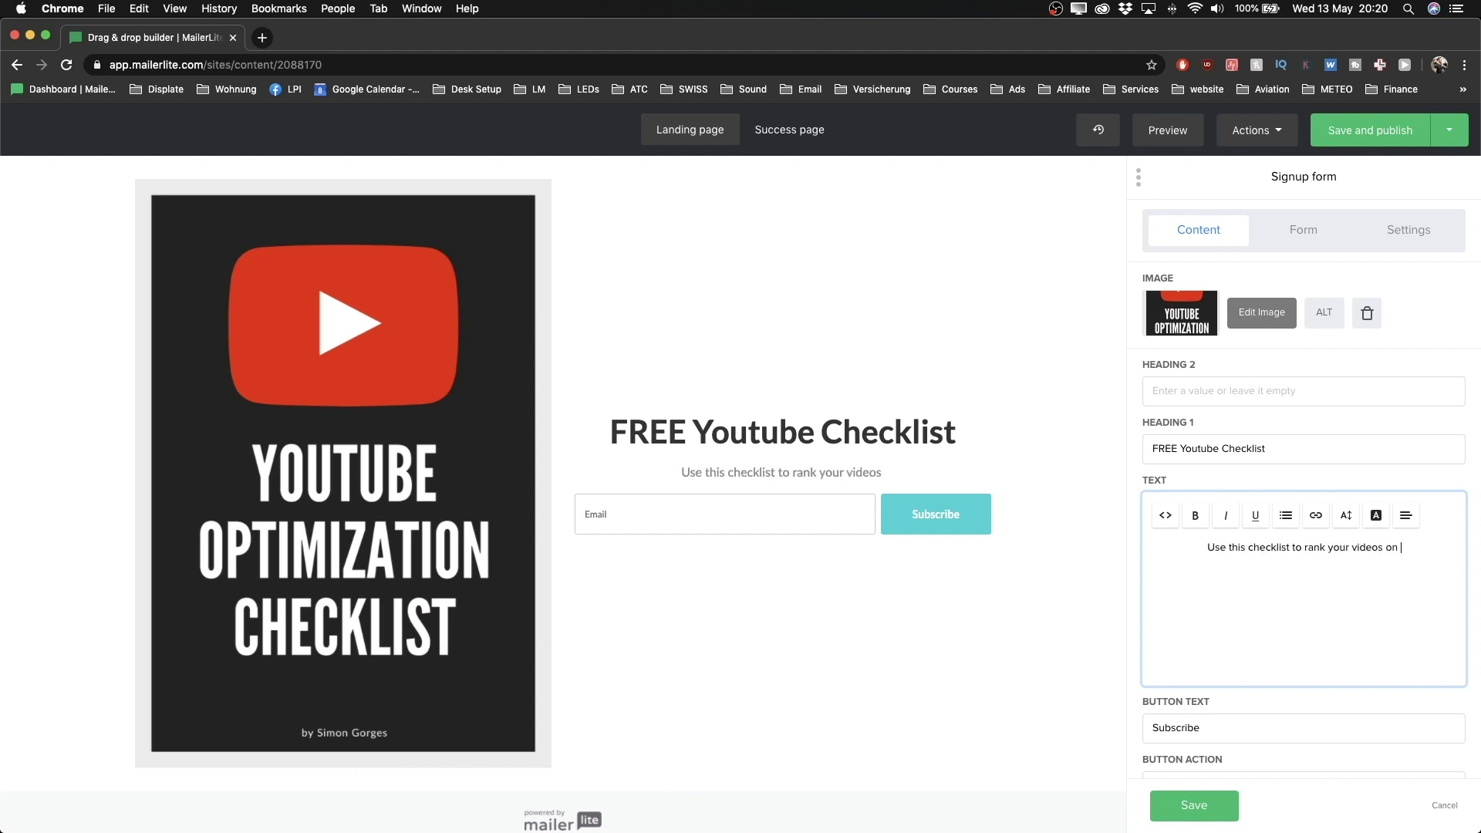
{"action": "type", "text": "youtube."}
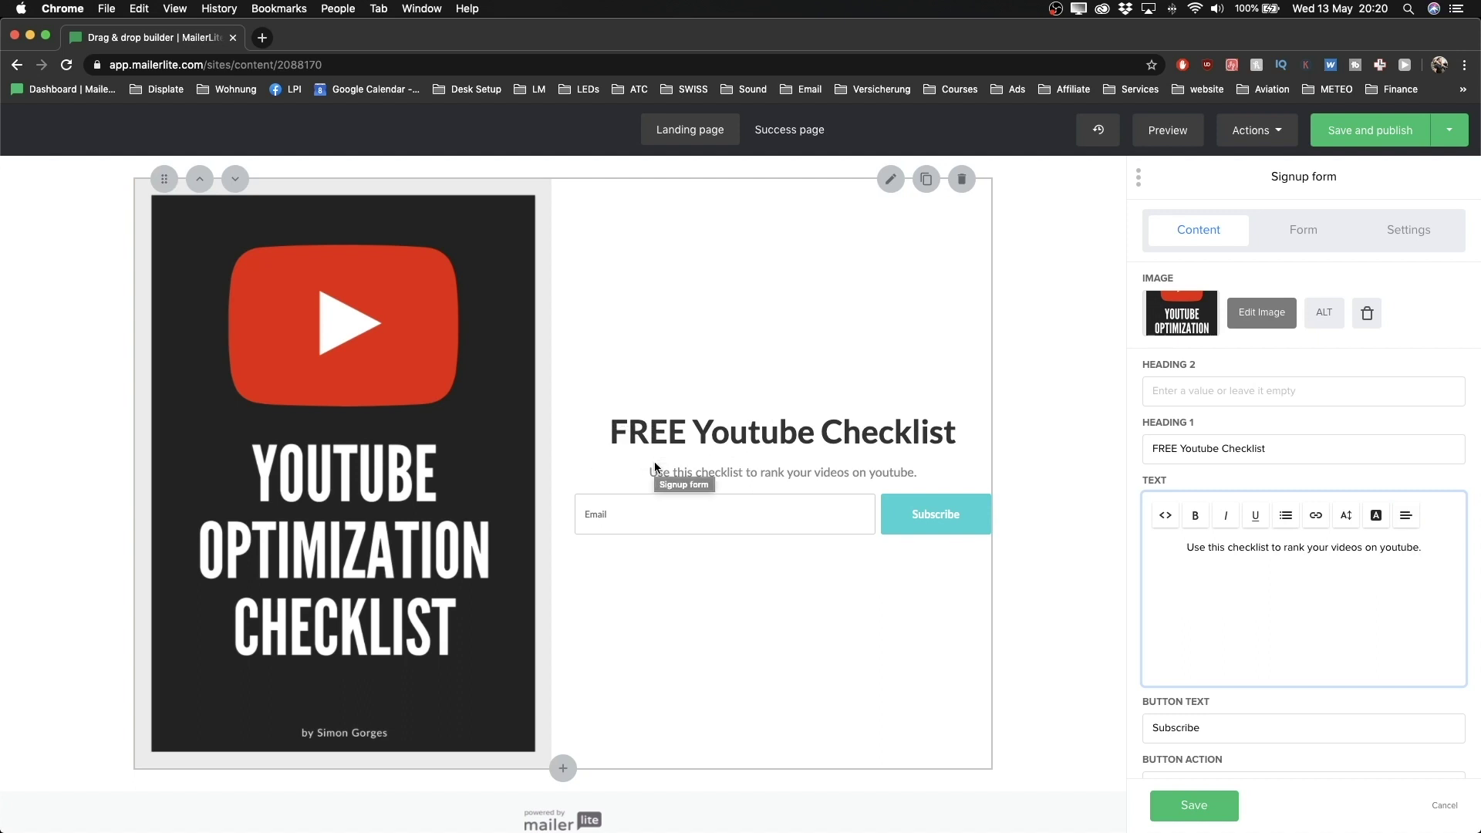
{"action": "left_click_drag", "start_coordinate": [1422, 547], "coordinate": [1182, 545]}
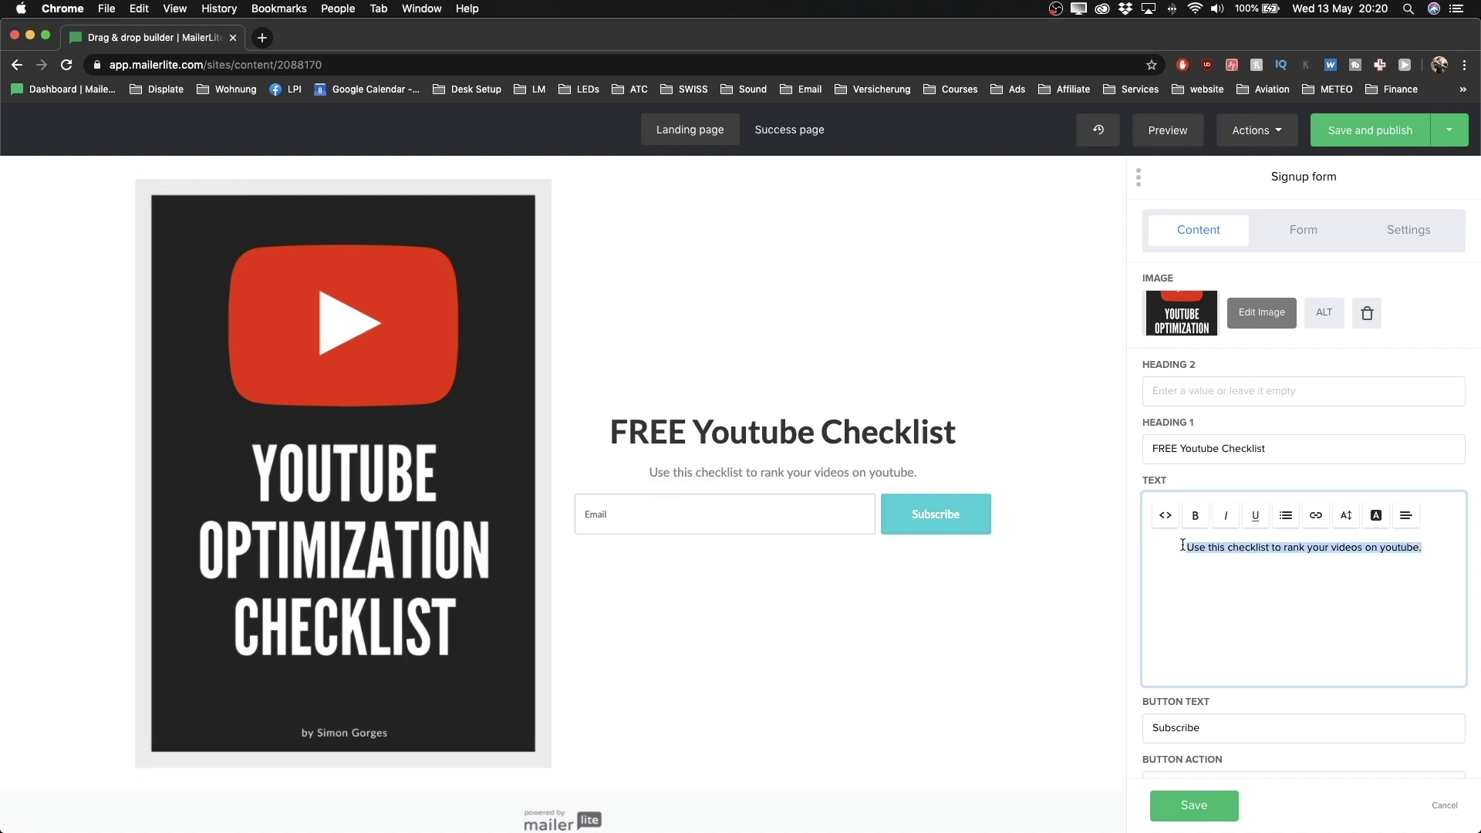
{"action": "left_click", "coordinate": [1405, 515]}
{"action": "left_click", "coordinate": [1265, 544]}
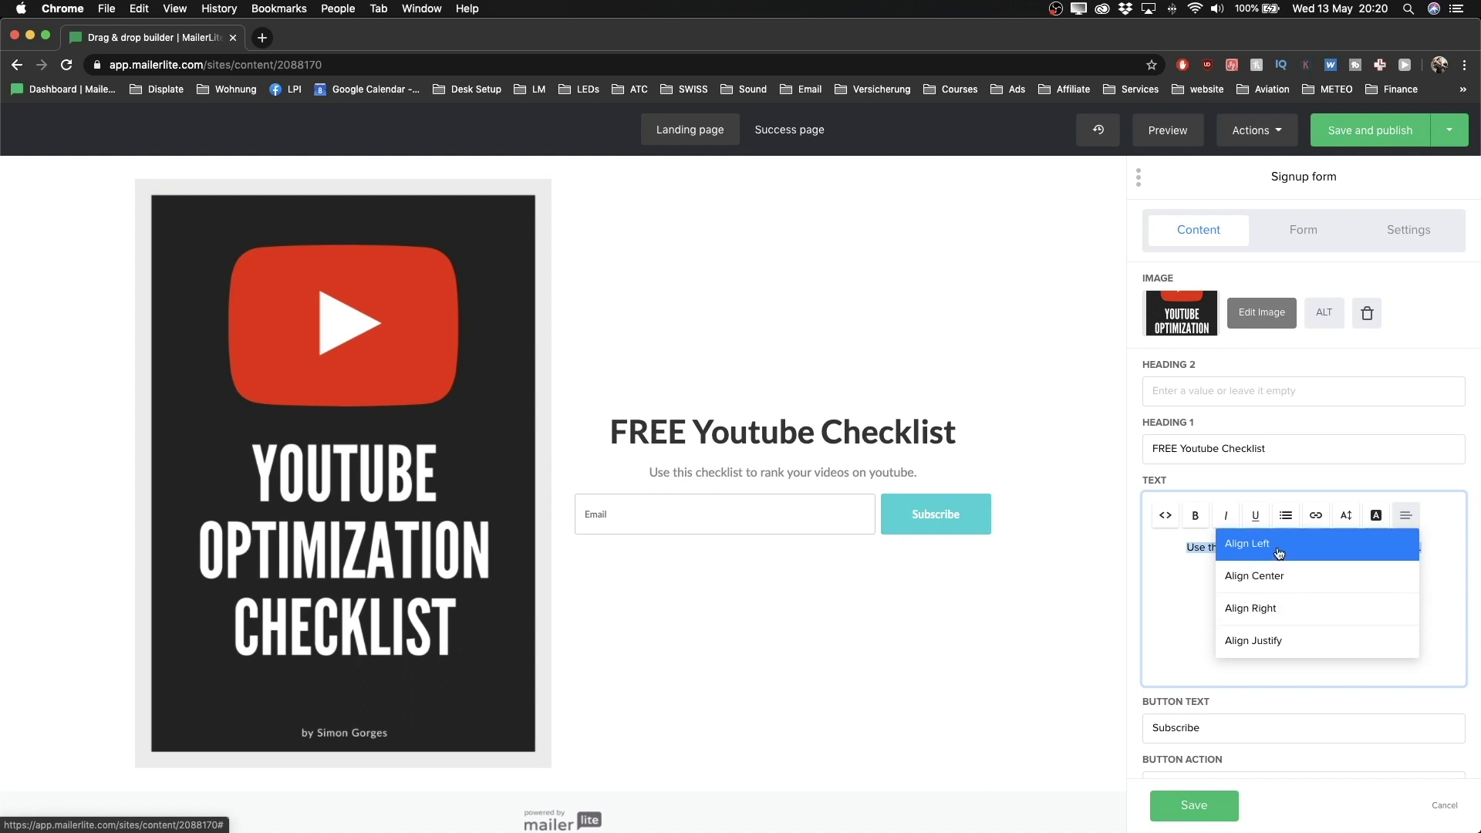
{"action": "left_click", "coordinate": [1276, 578]}
{"action": "left_click", "coordinate": [1405, 515]}
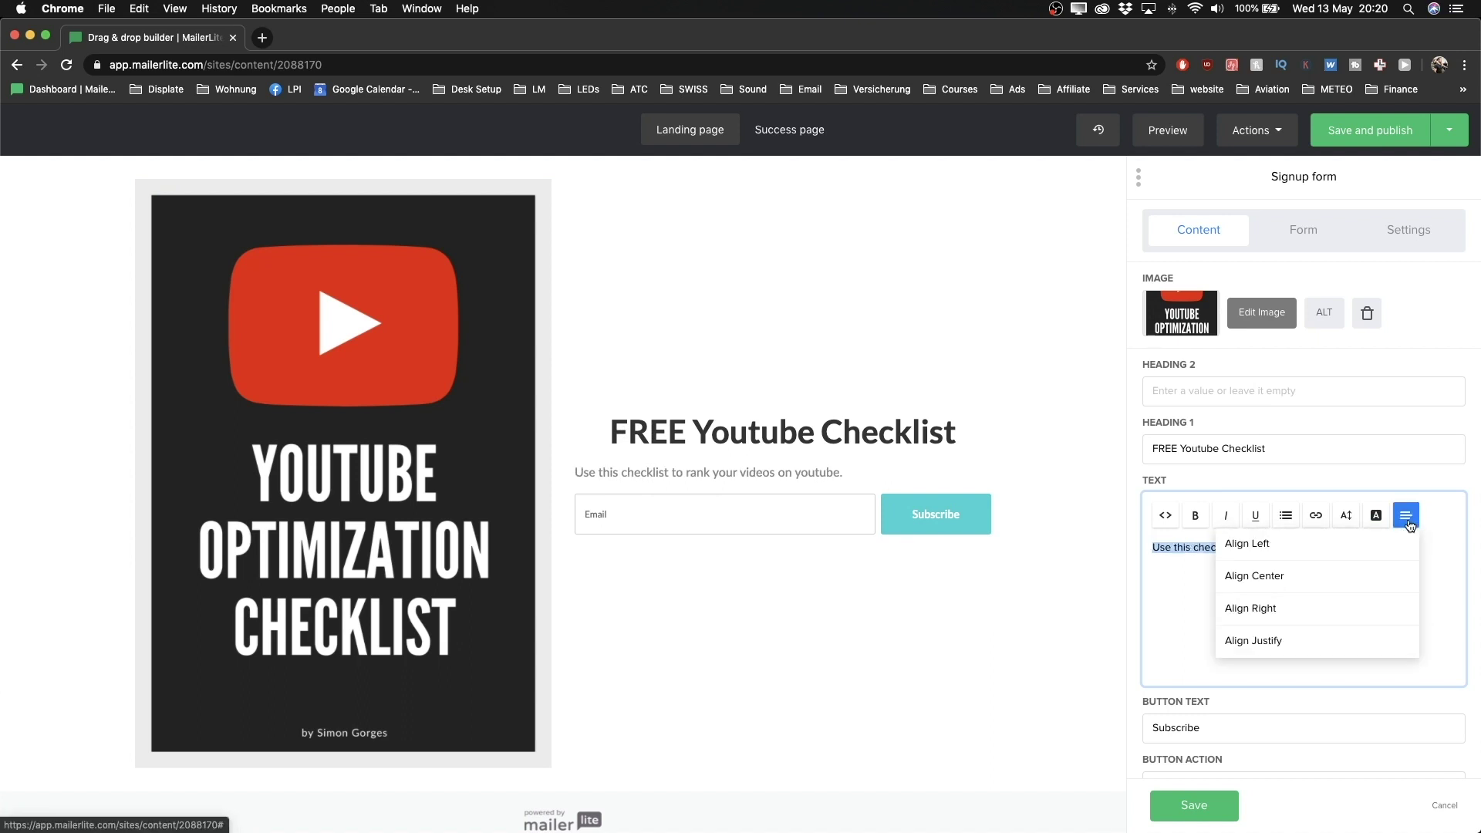
{"action": "left_click", "coordinate": [1321, 571]}
{"action": "left_click", "coordinate": [1306, 549]}
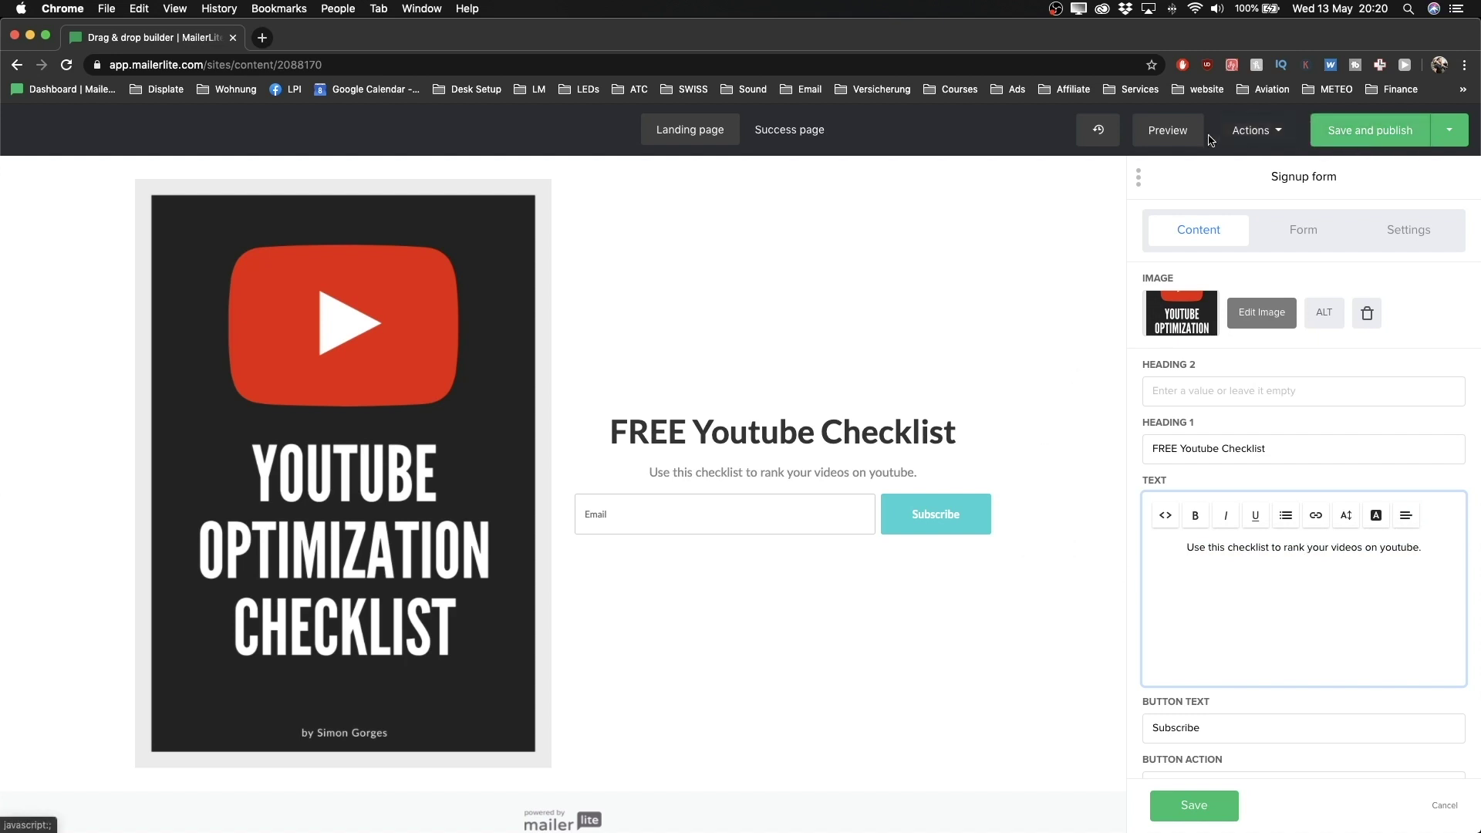
{"action": "left_click", "coordinate": [1164, 132]}
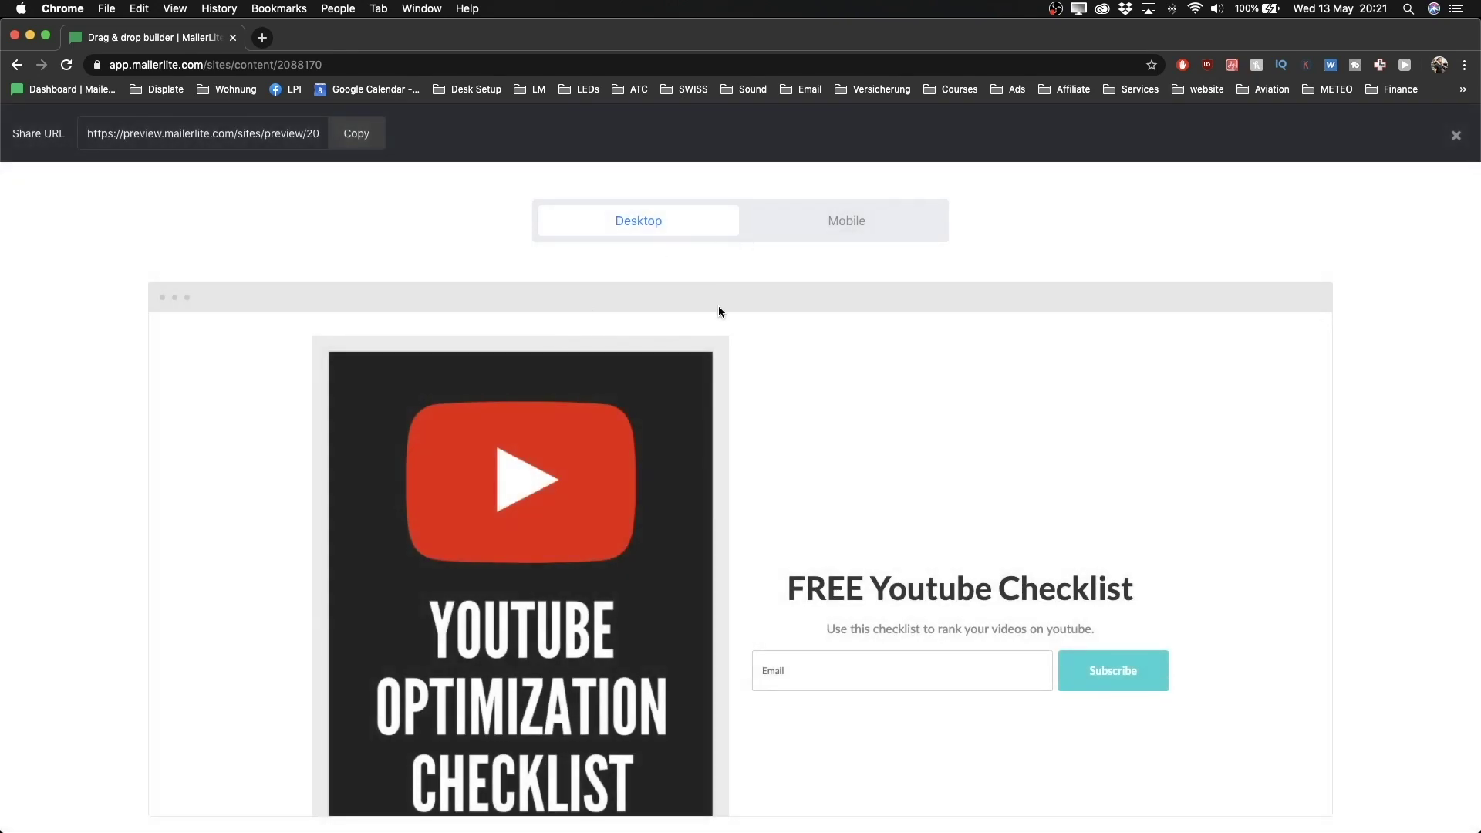
{"action": "scroll", "coordinate": [677, 468], "scroll_direction": "down", "scroll_amount": 3}
{"action": "scroll", "coordinate": [677, 469], "scroll_direction": "up", "scroll_amount": 1}
{"action": "scroll", "coordinate": [675, 467], "scroll_direction": "down", "scroll_amount": 1}
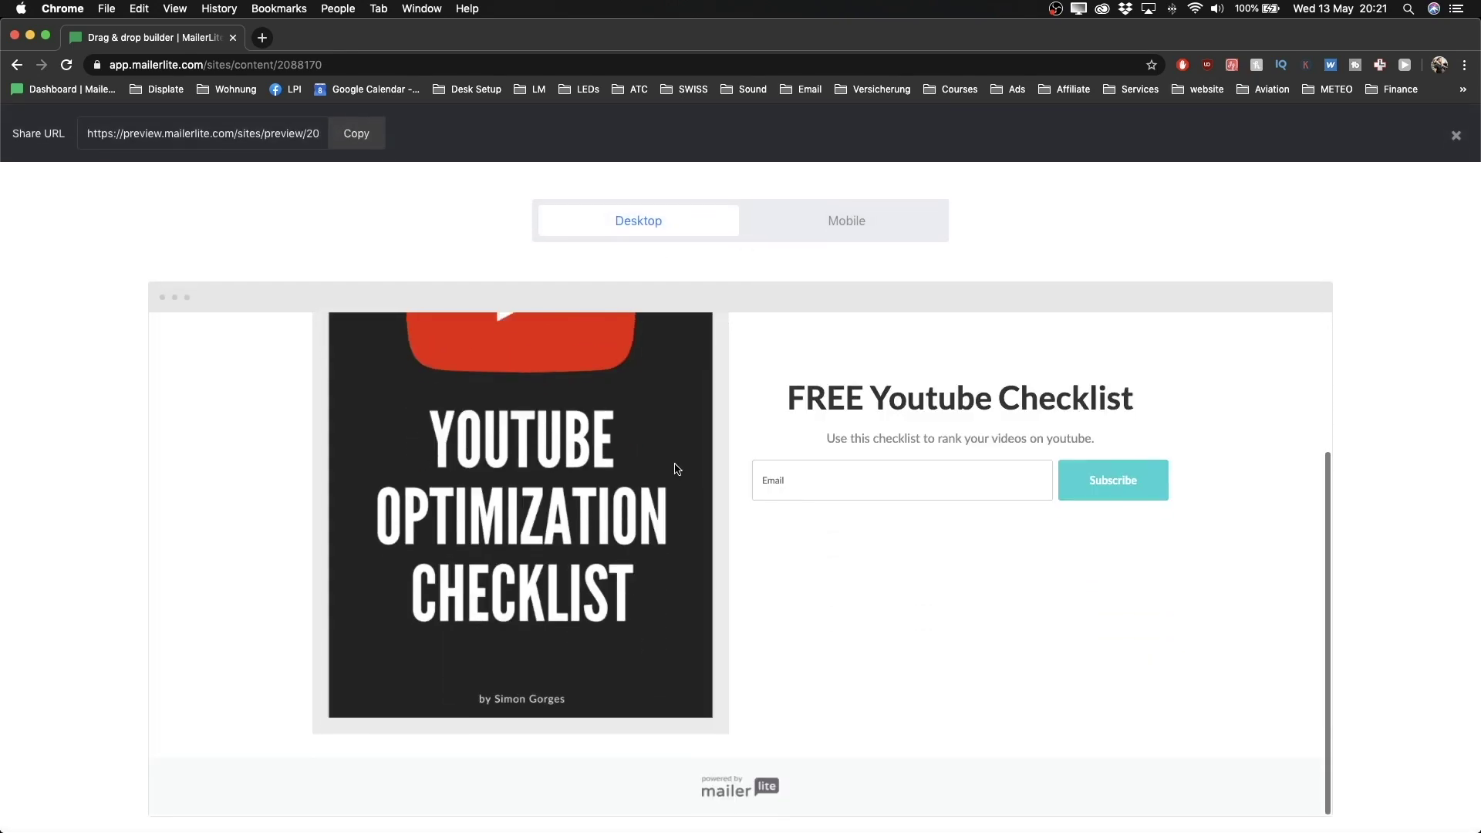
{"action": "scroll", "coordinate": [675, 467], "scroll_direction": "up", "scroll_amount": 2}
{"action": "left_click", "coordinate": [840, 222]}
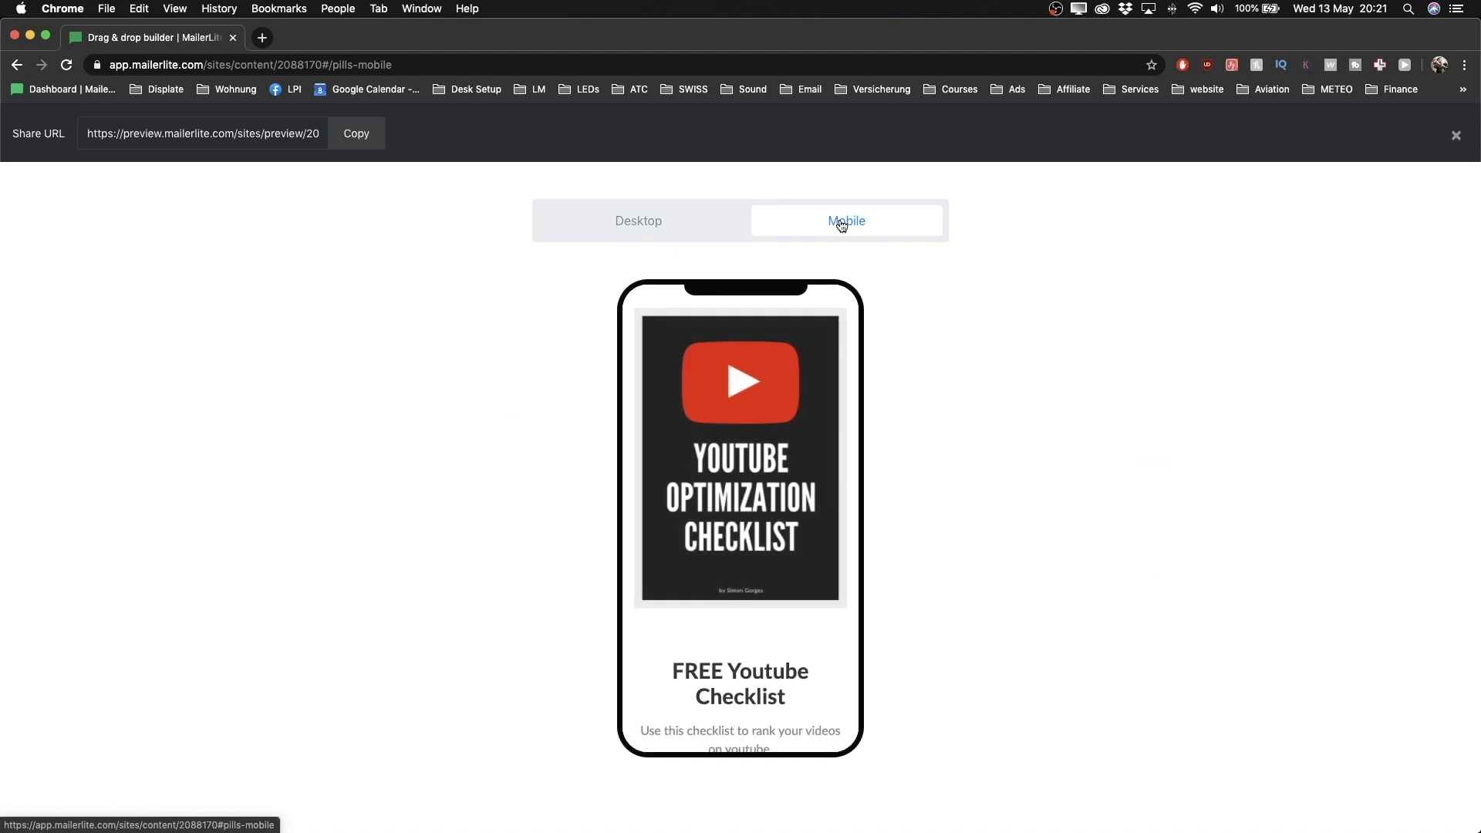
{"action": "scroll", "coordinate": [741, 454], "scroll_direction": "down", "scroll_amount": 3}
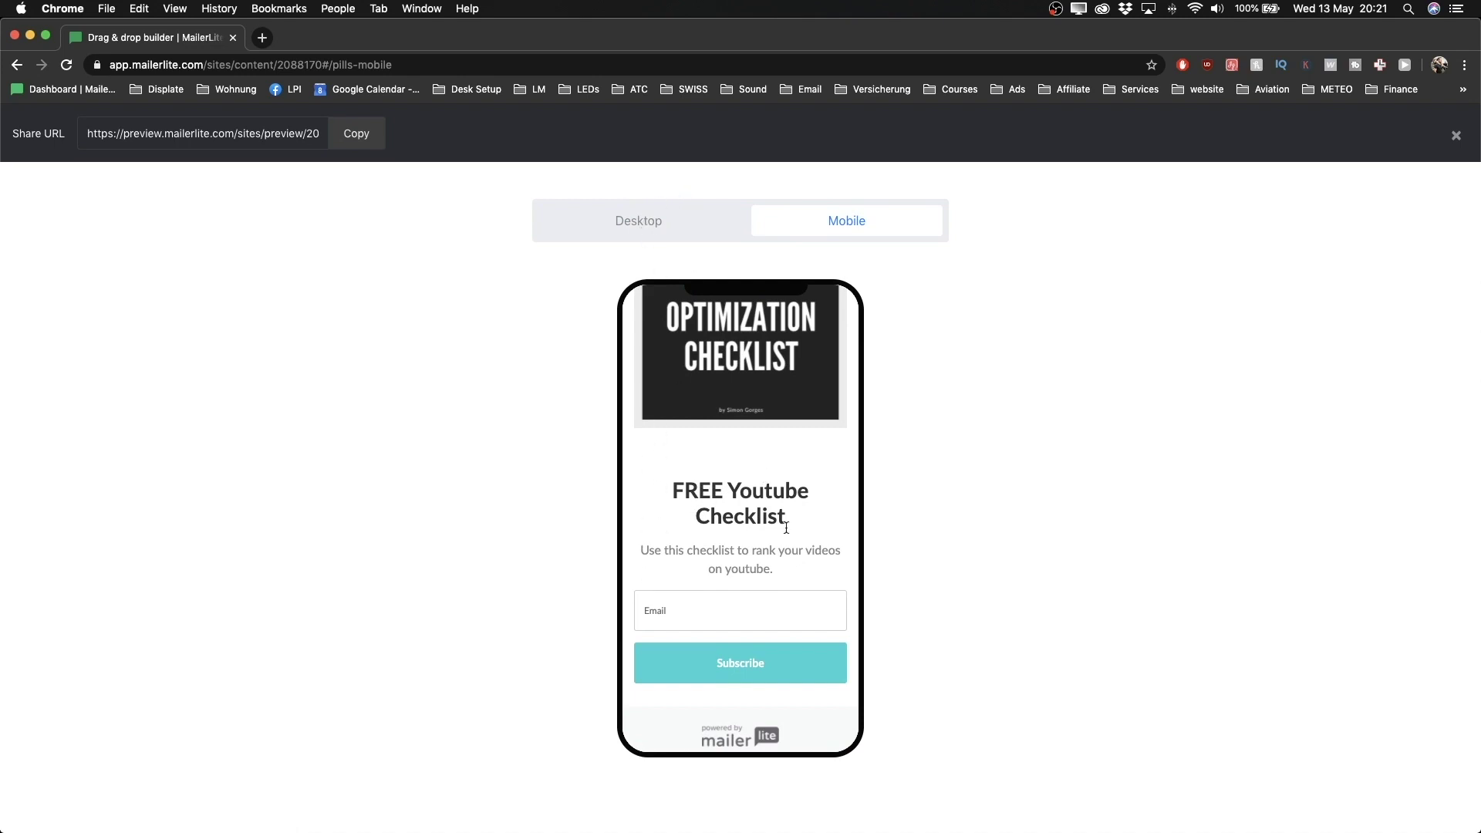
{"action": "left_click", "coordinate": [632, 233]}
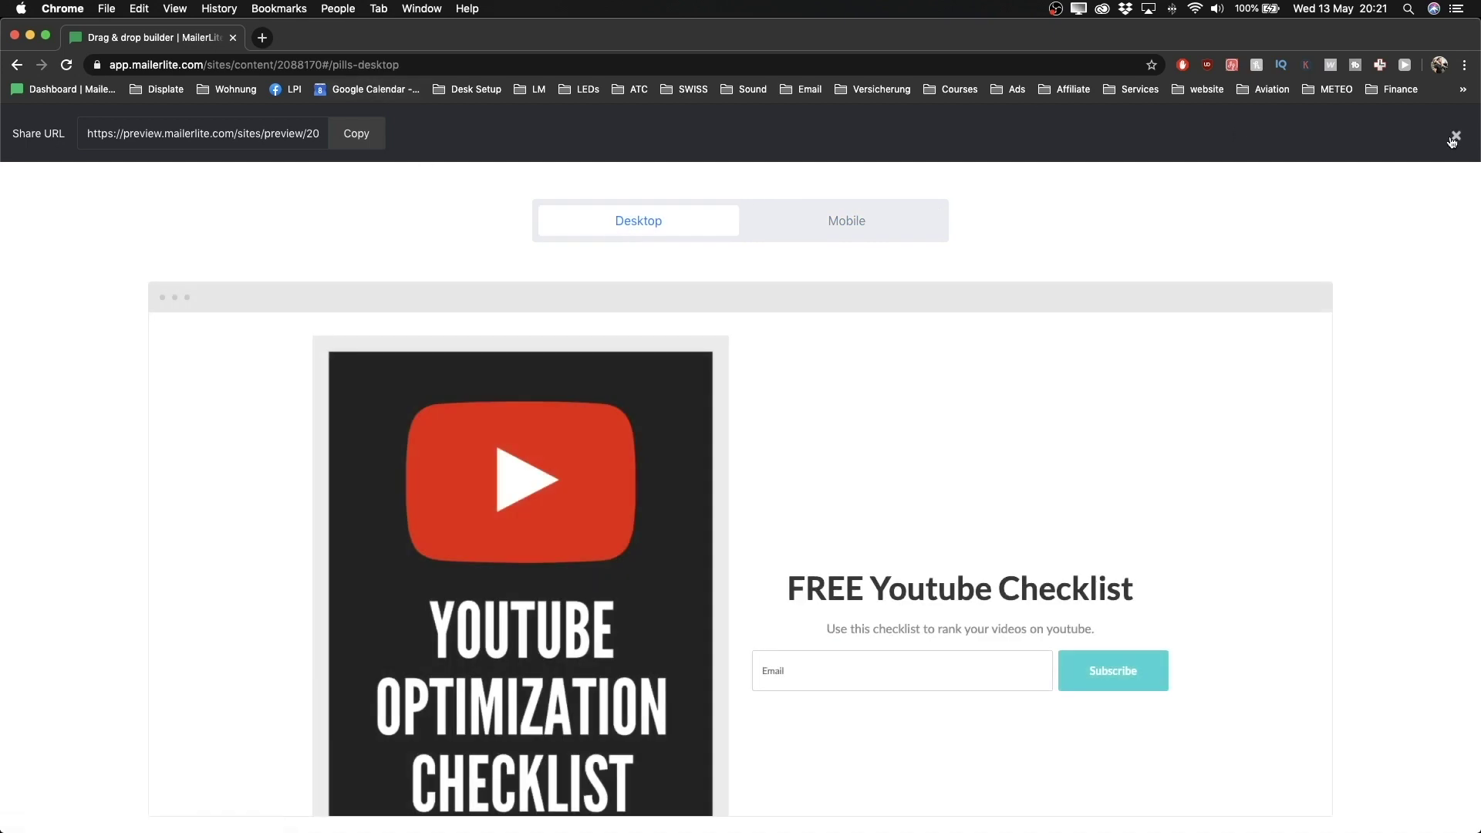
{"action": "left_click", "coordinate": [1455, 136]}
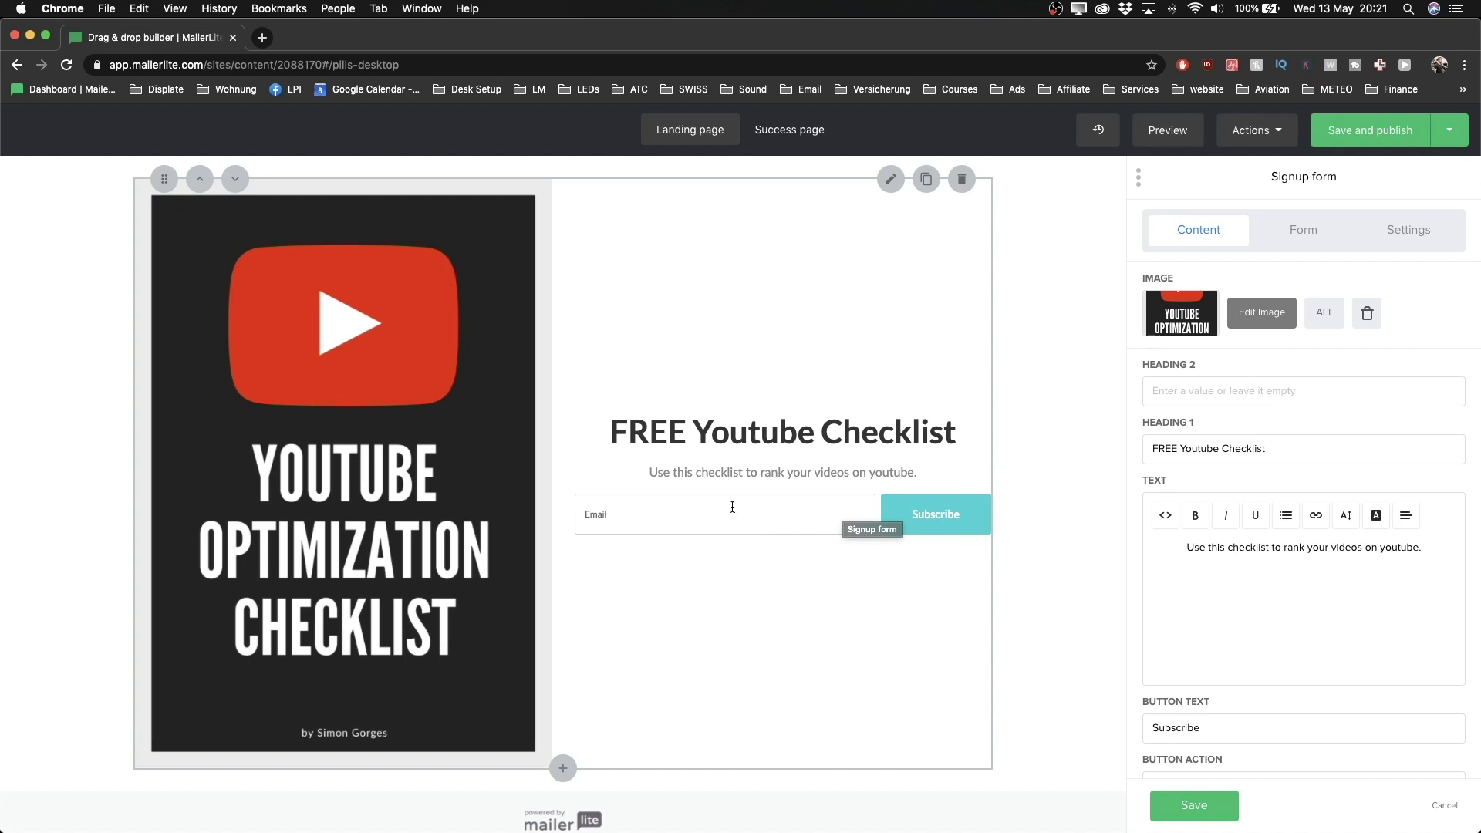
Step: Select the signup form block and show its Form tab, where Email is the only field
{"action": "left_click", "coordinate": [755, 514]}
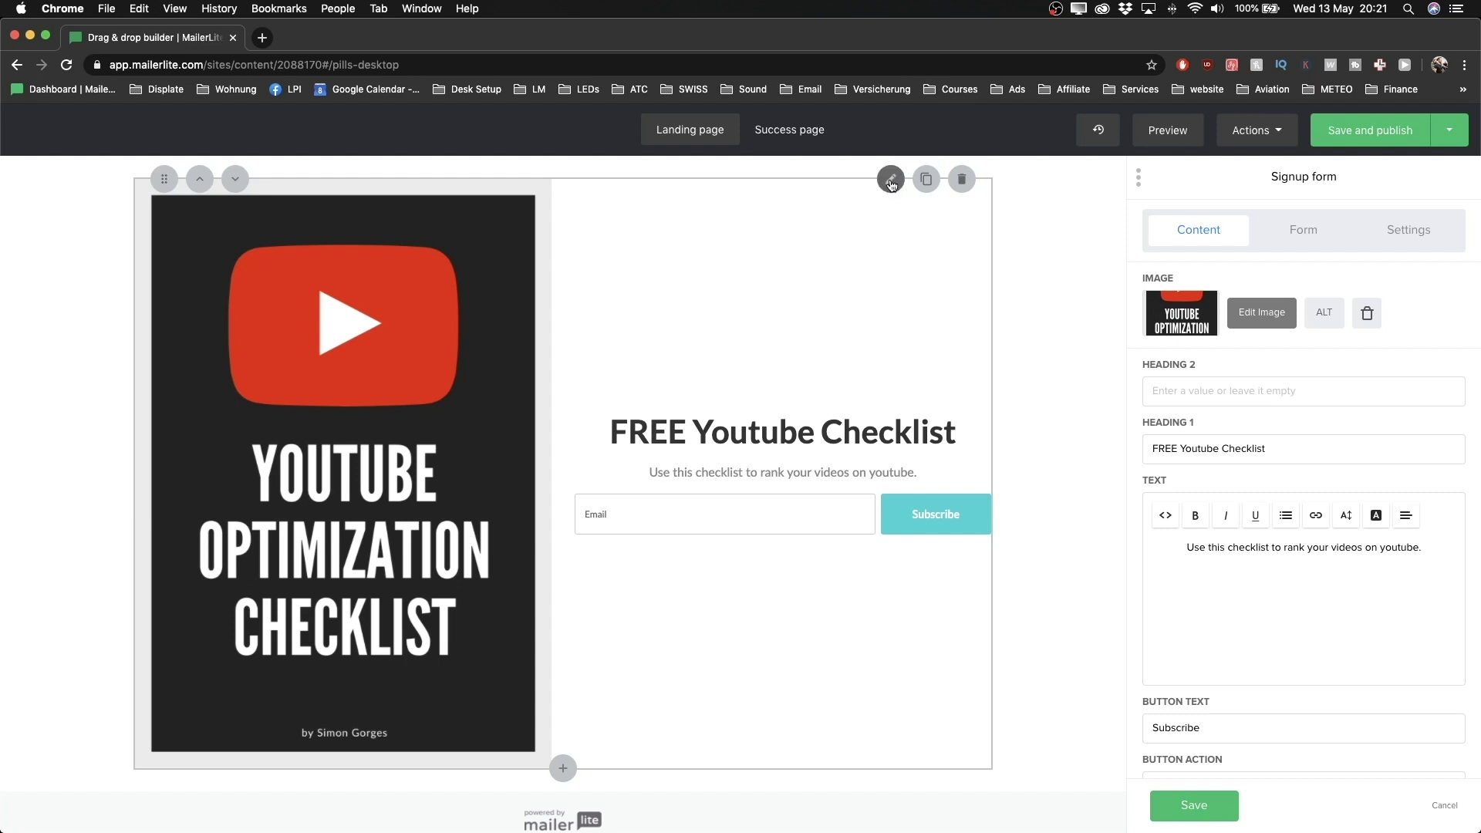
{"action": "scroll", "coordinate": [1365, 438], "scroll_direction": "down", "scroll_amount": 1}
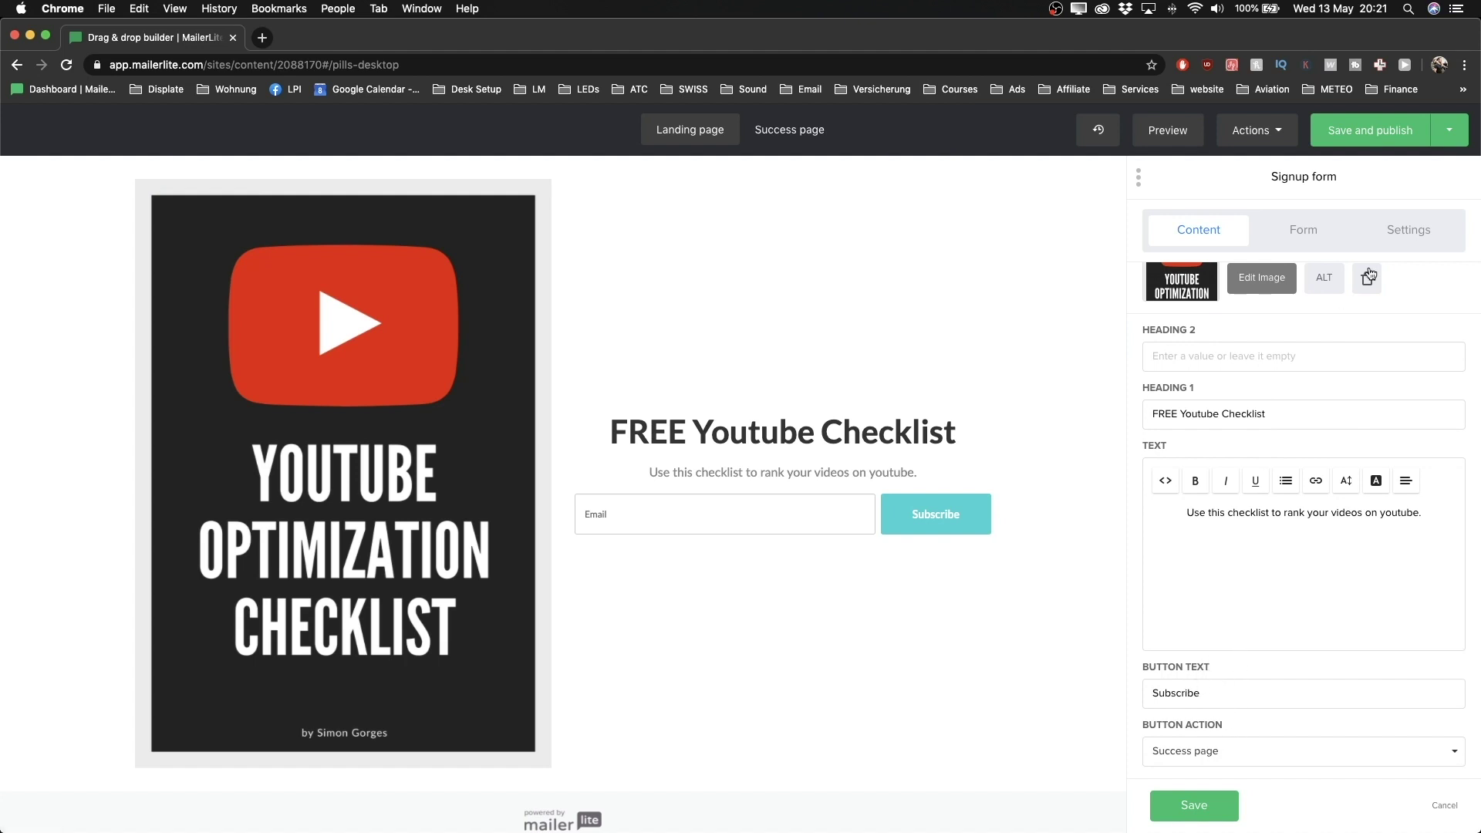
{"action": "left_click", "coordinate": [1304, 231]}
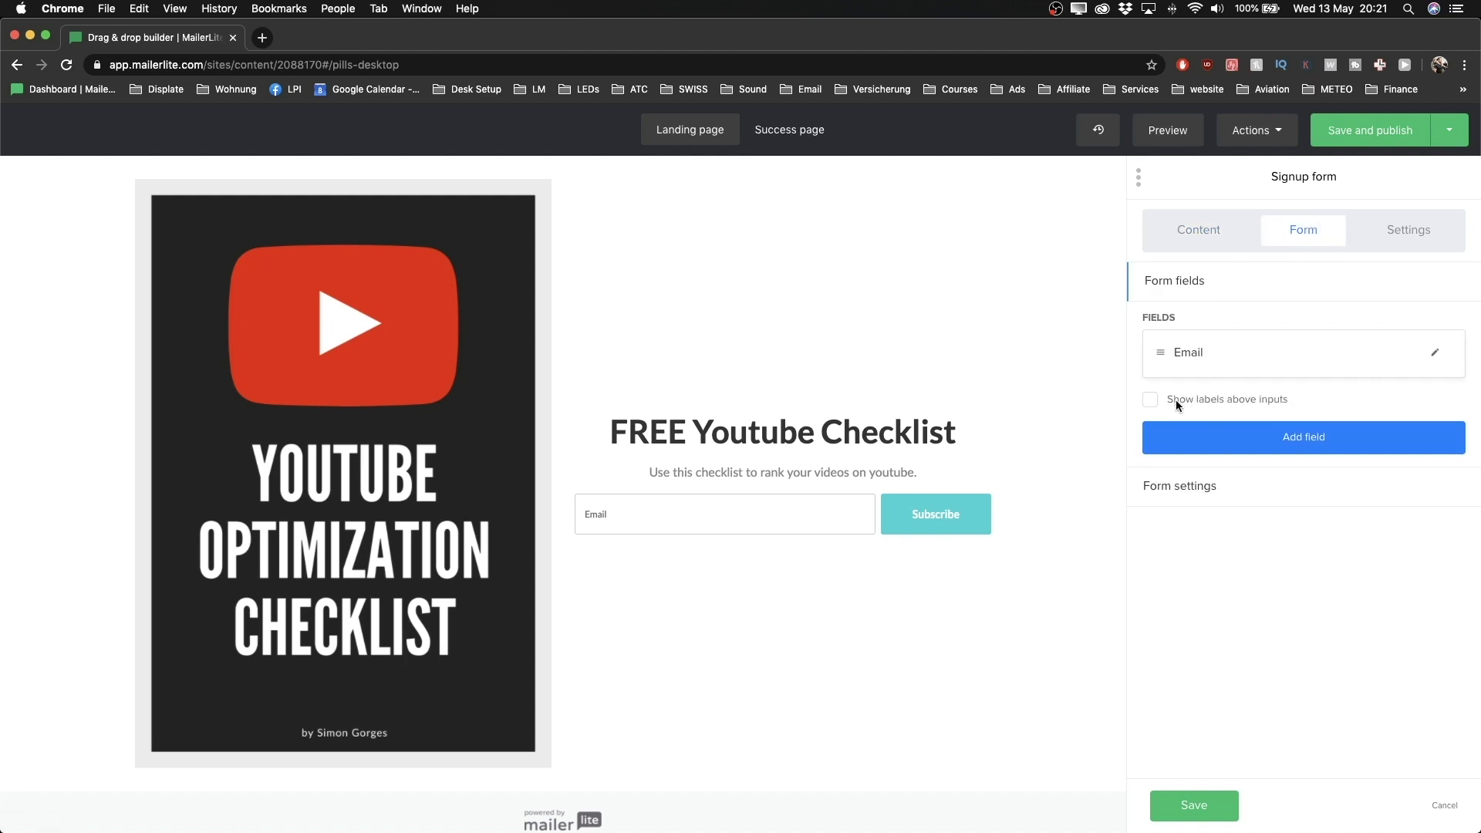
Step: Add a Name field and reorder it above Email in the form's Fields list
{"action": "left_click", "coordinate": [1274, 435]}
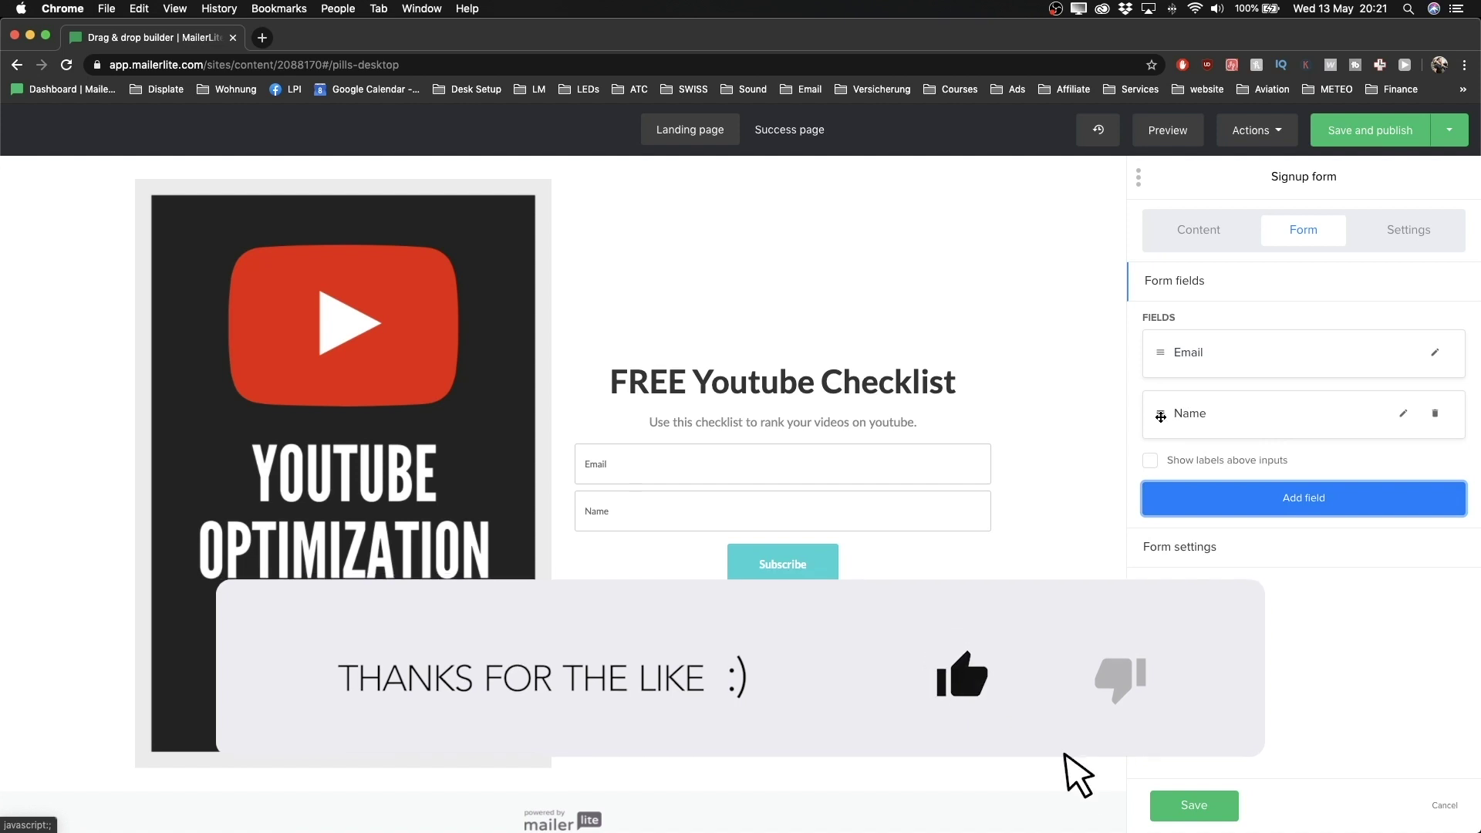
{"action": "left_click_drag", "start_coordinate": [1161, 416], "coordinate": [1161, 351]}
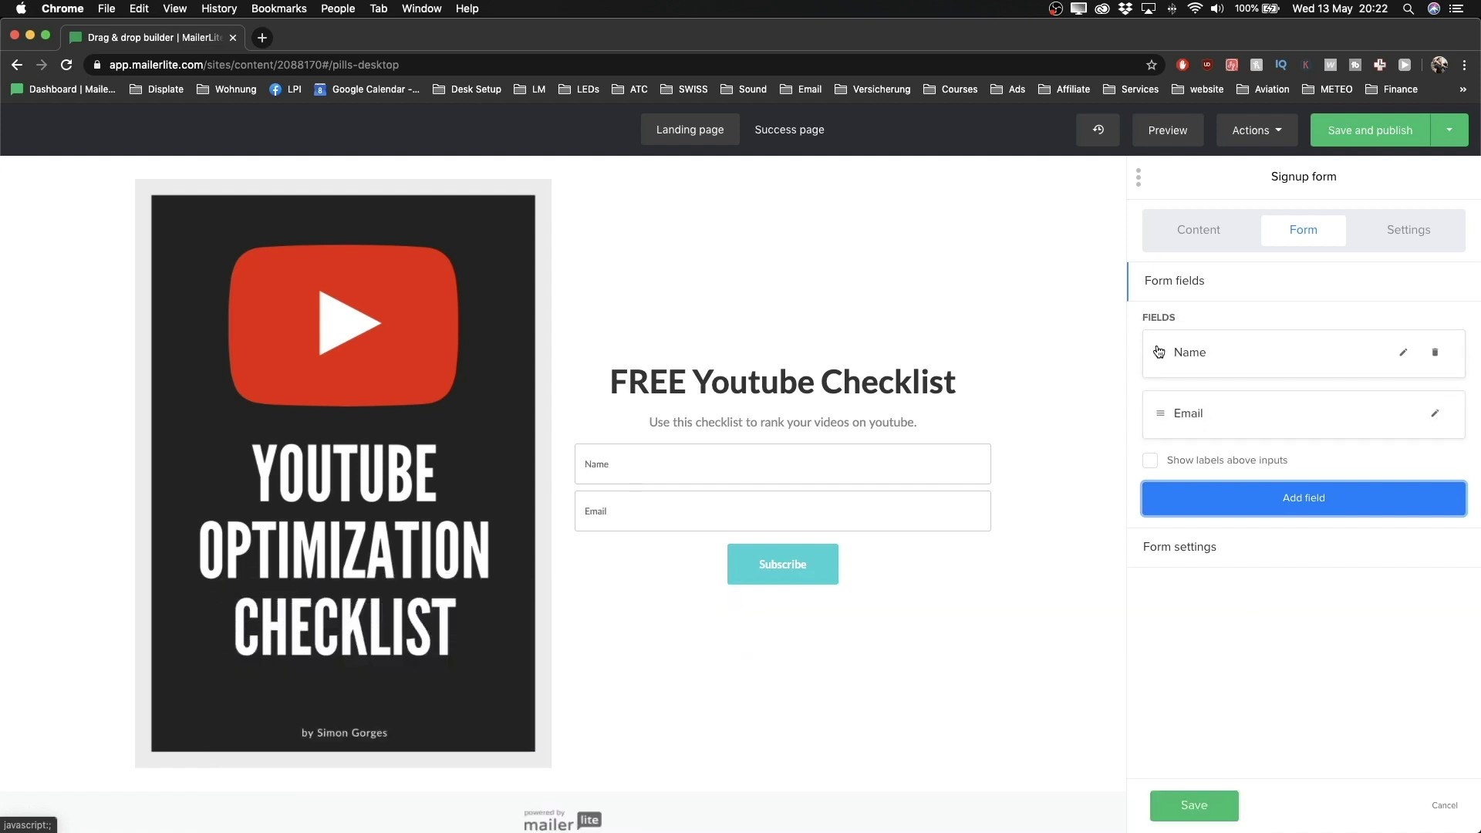
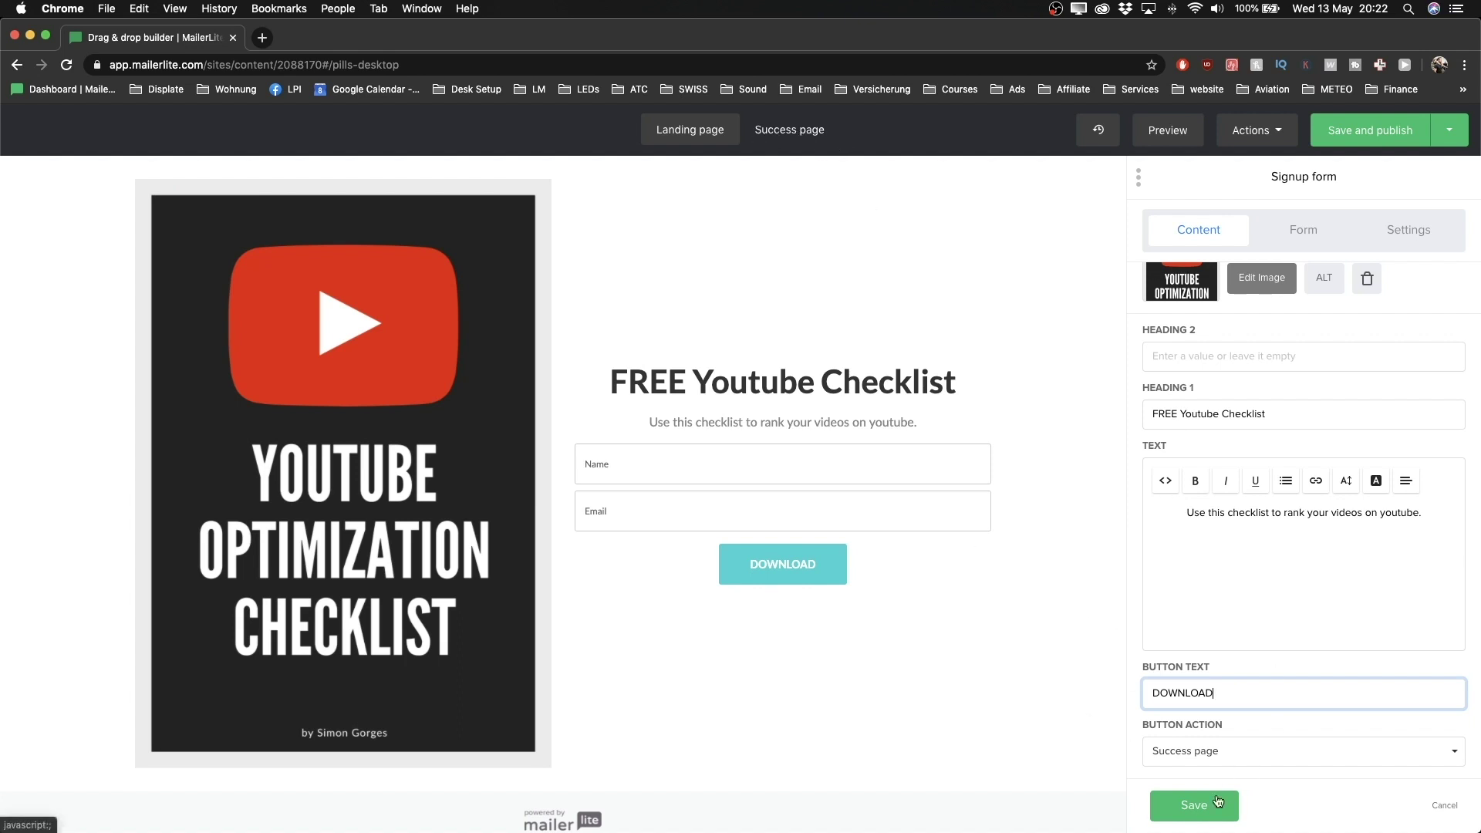
Step: Save the signup block with the checklist cover, 'FREE Youtube Checklist' heading, tagline and DOWNLOAD button
{"action": "left_click", "coordinate": [1194, 804]}
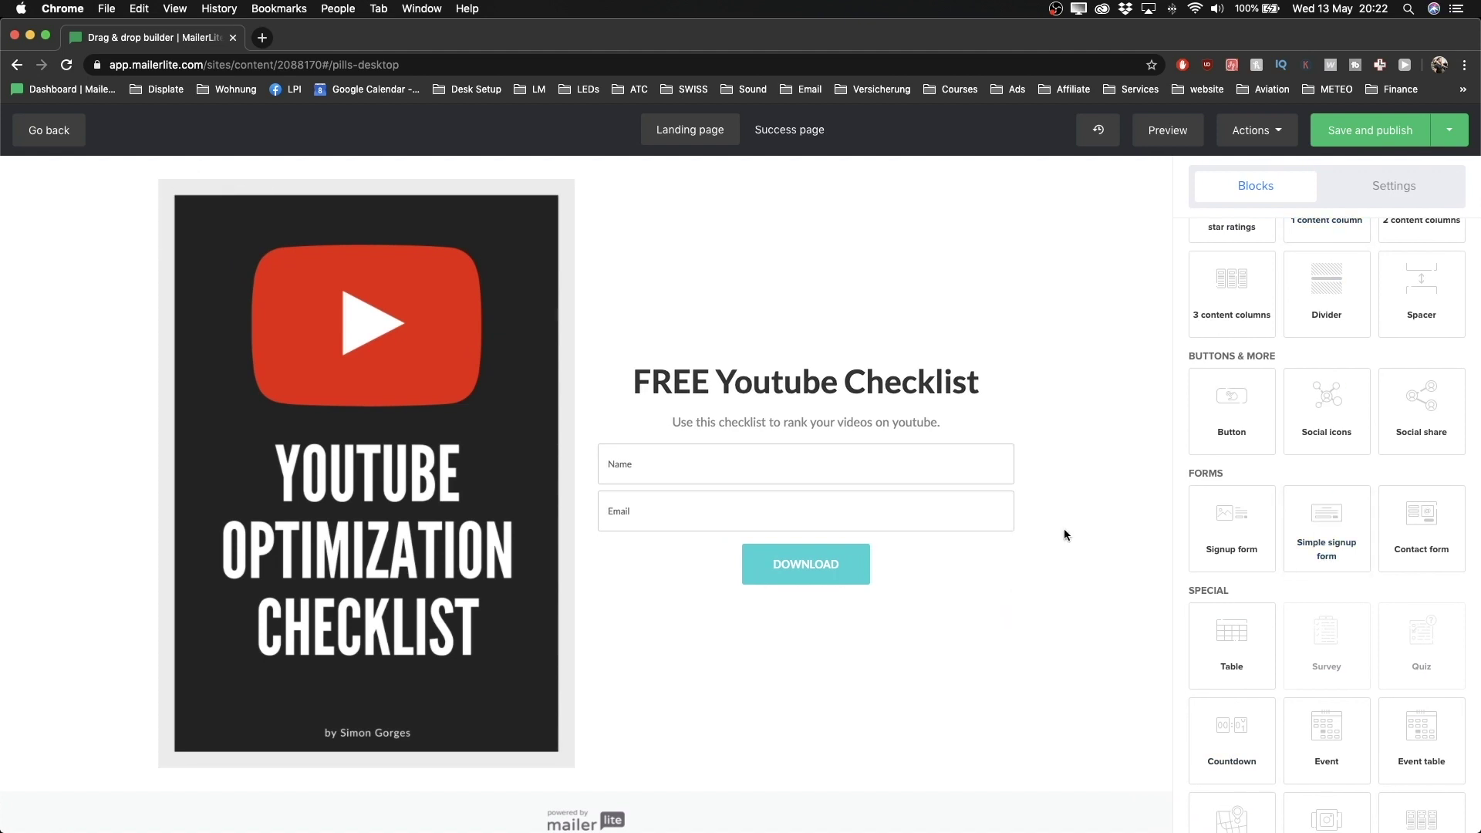
Step: Change the signup form's DOWNLOAD button background to red (#dc3545) and save the form
{"action": "left_click", "coordinate": [1386, 188]}
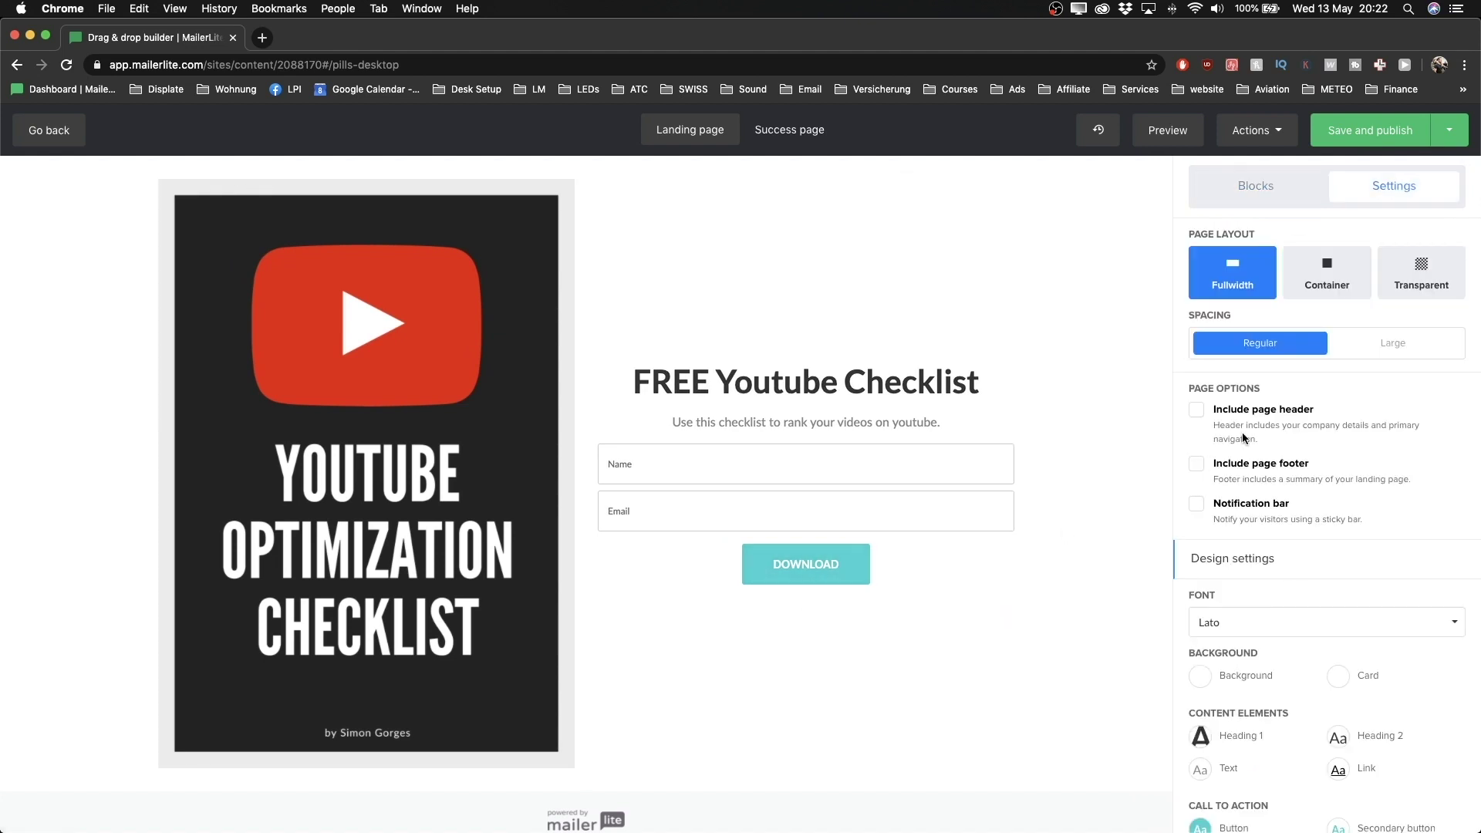
{"action": "scroll", "coordinate": [1260, 694], "scroll_direction": "down", "scroll_amount": 3}
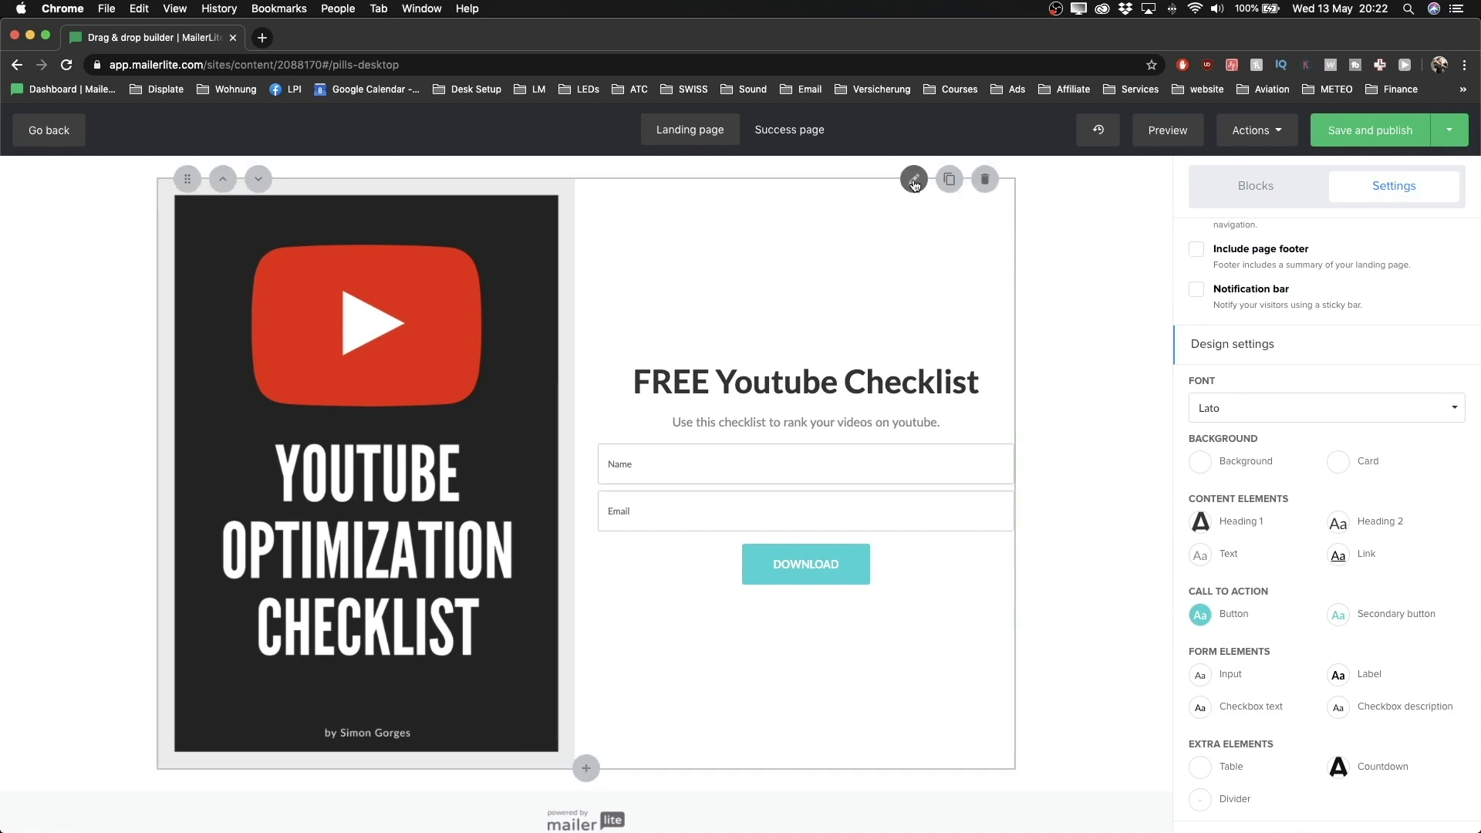
{"action": "left_click", "coordinate": [914, 179]}
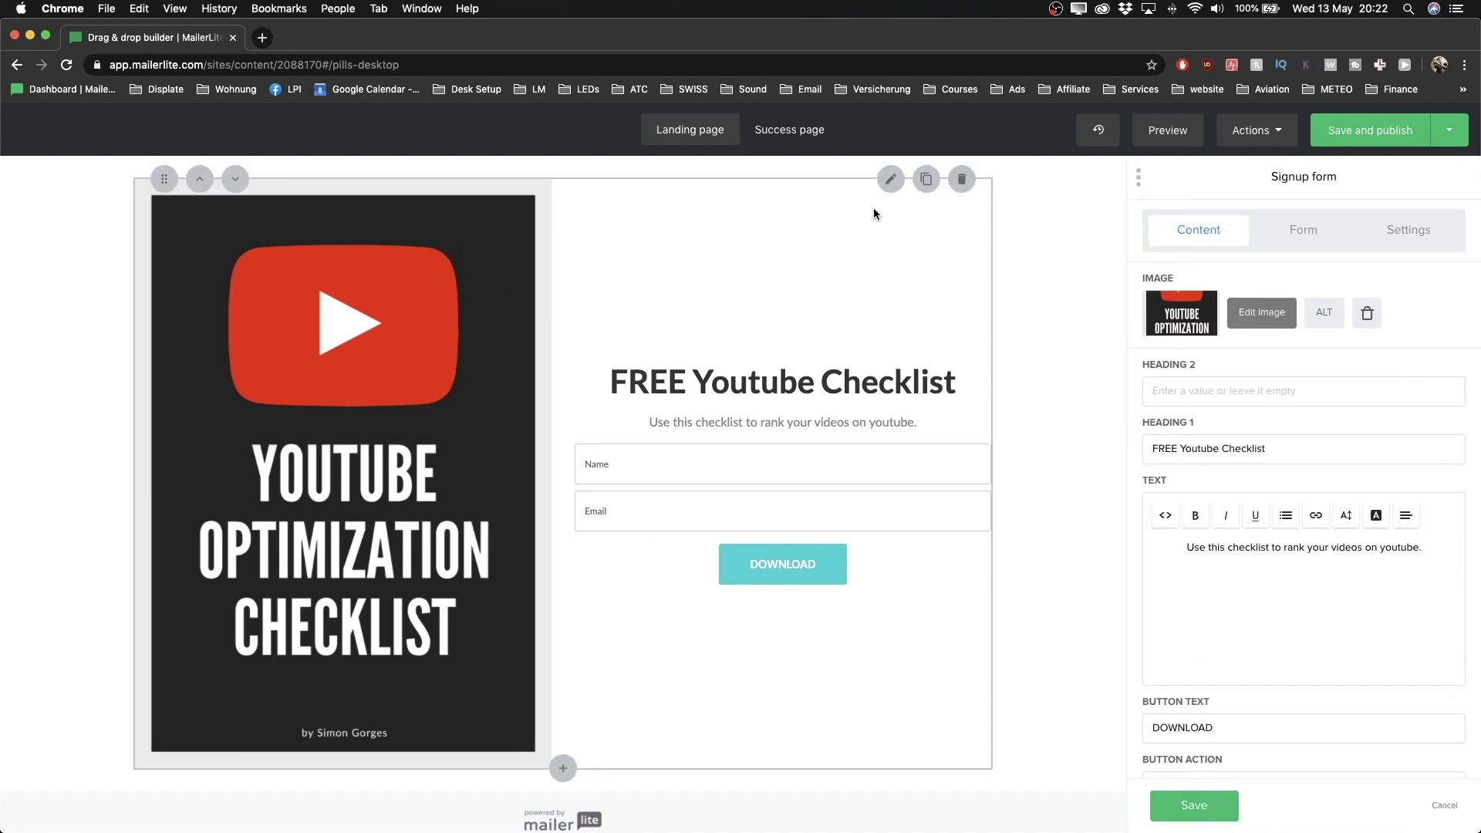
{"action": "left_click", "coordinate": [1404, 235]}
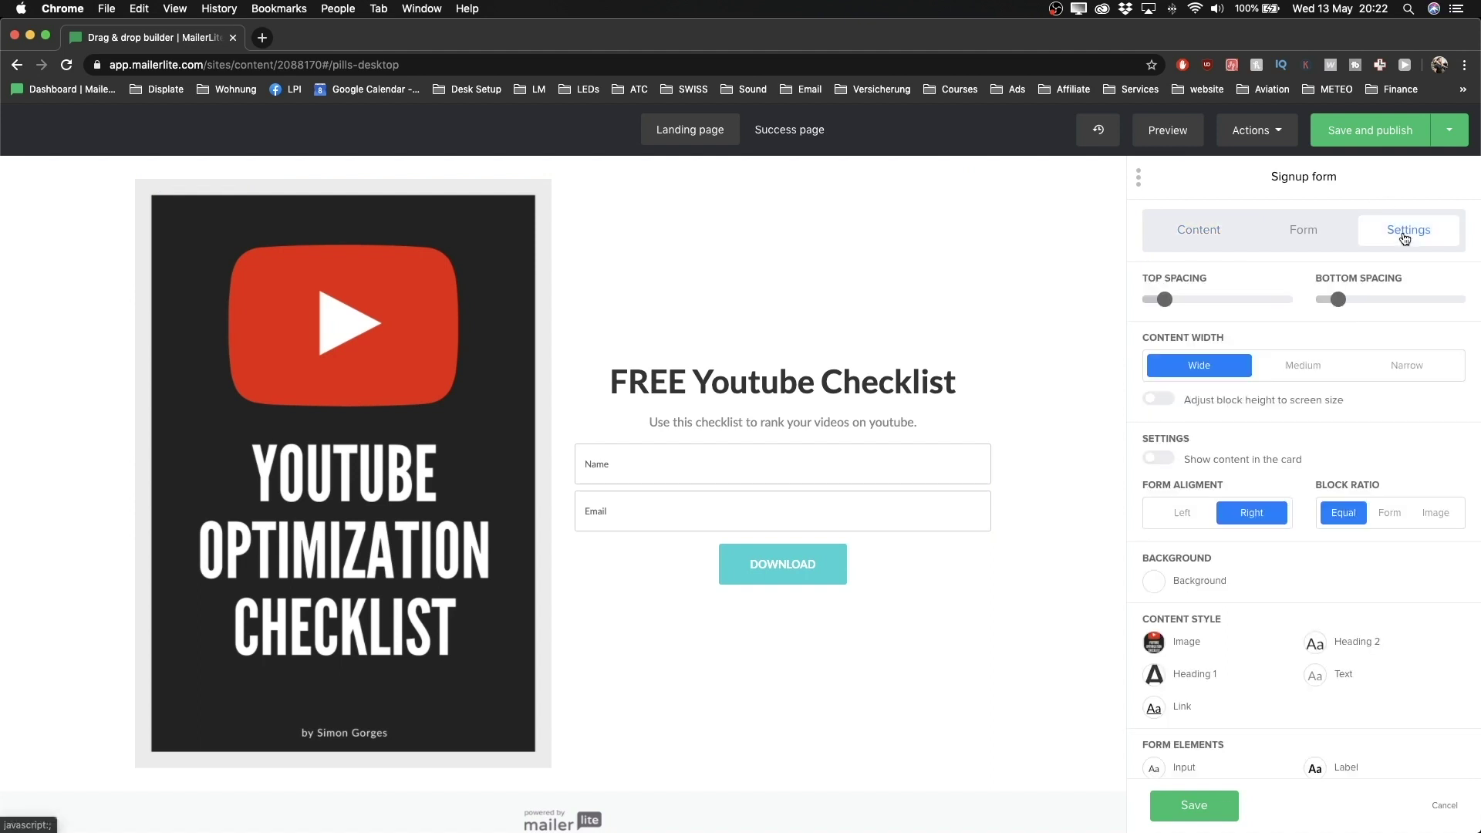
{"action": "scroll", "coordinate": [1280, 713], "scroll_direction": "down", "scroll_amount": 3}
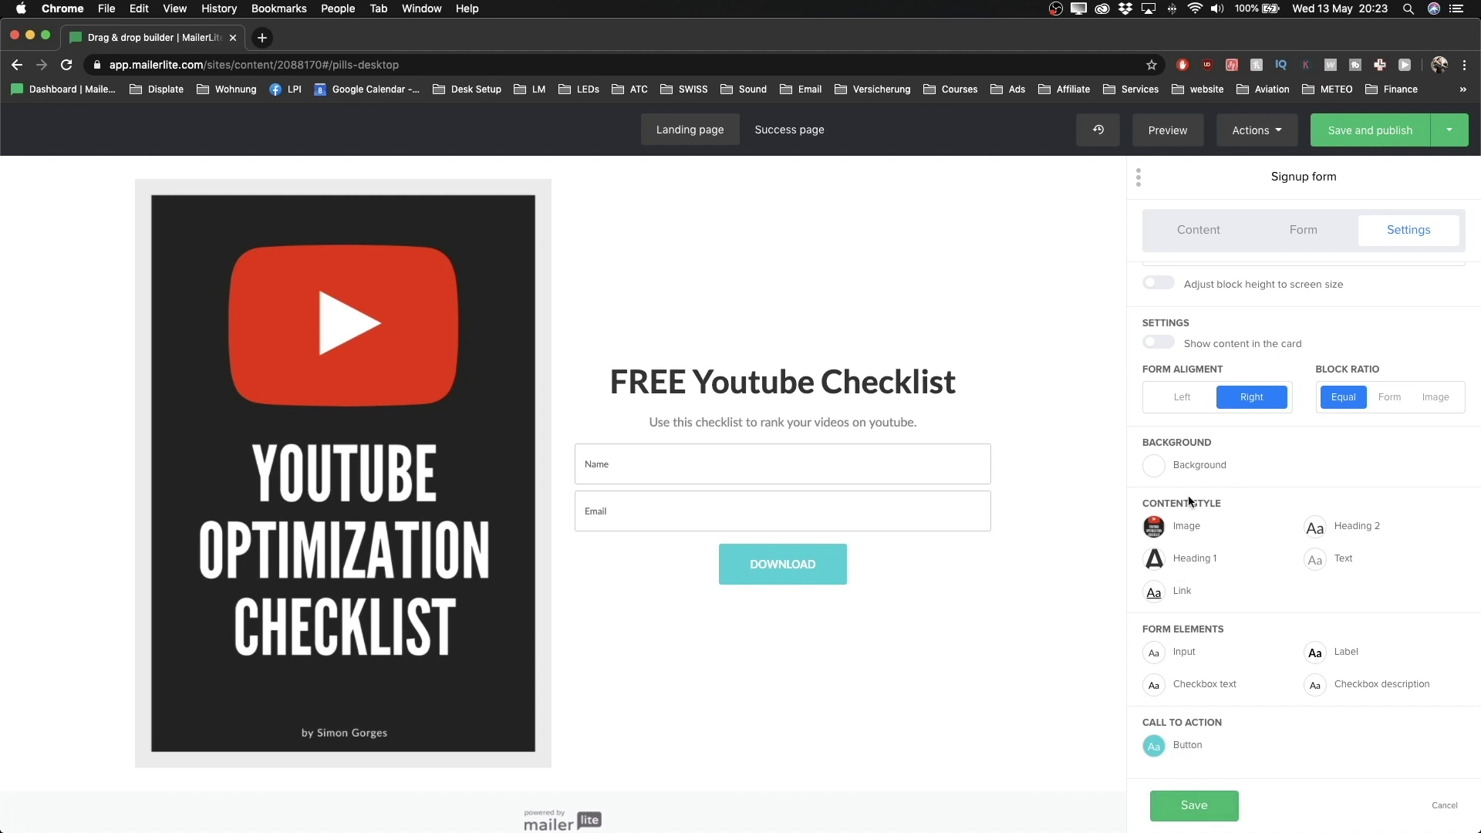
{"action": "left_click", "coordinate": [1154, 749]}
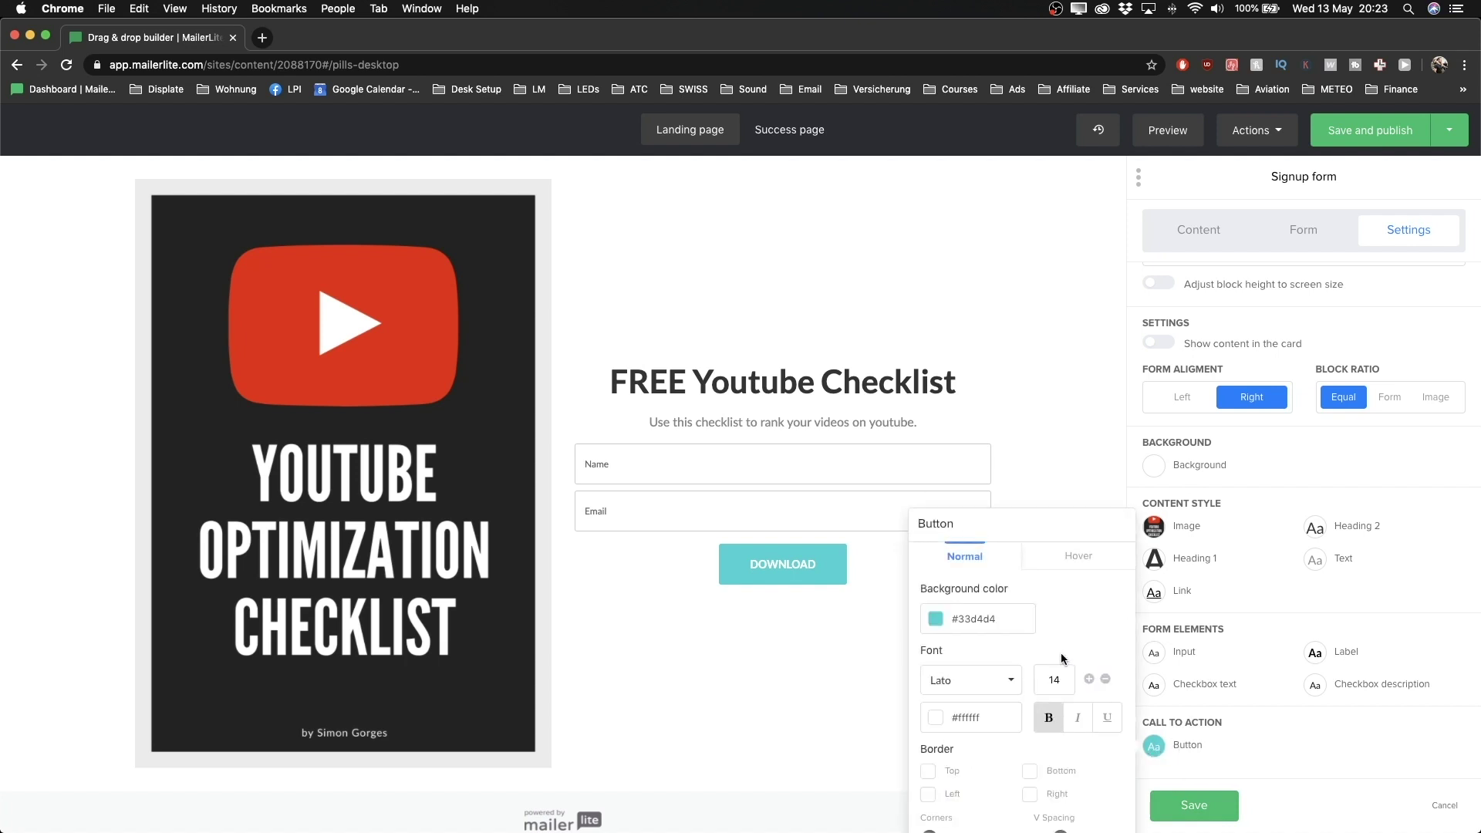
{"action": "left_click", "coordinate": [936, 620]}
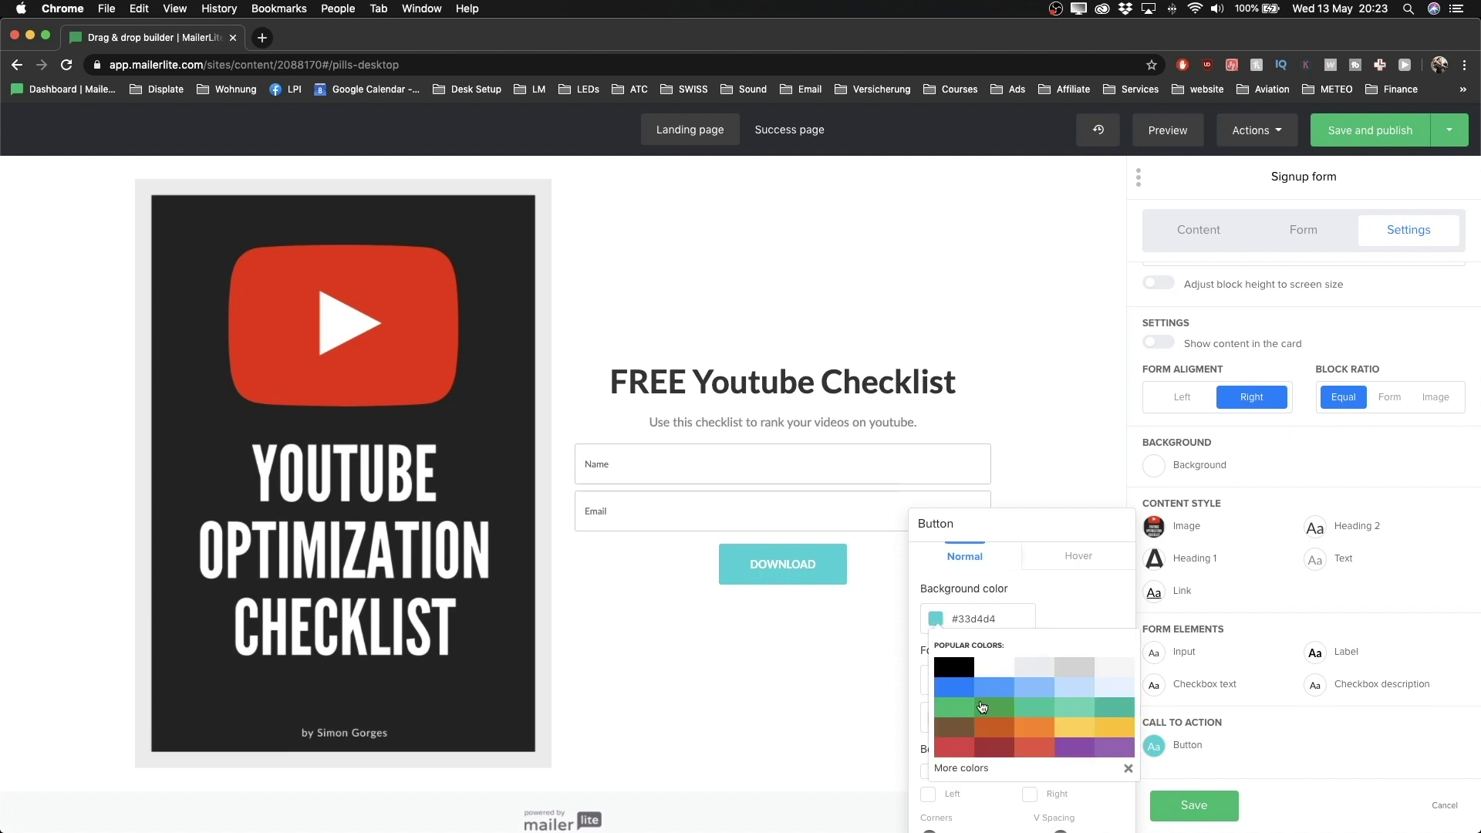
{"action": "left_click", "coordinate": [961, 753]}
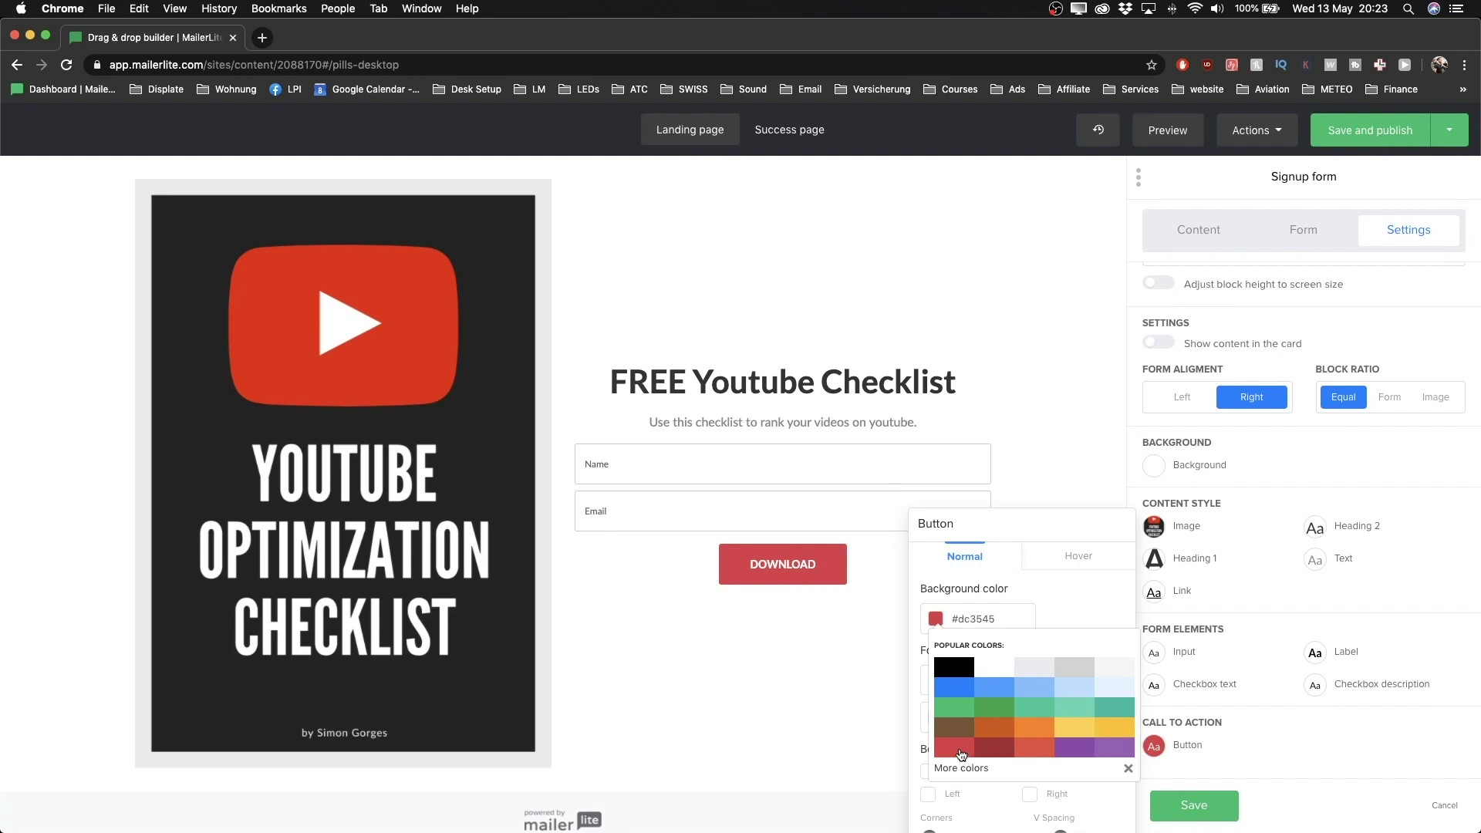
{"action": "left_click", "coordinate": [1256, 757]}
{"action": "left_click", "coordinate": [1220, 816]}
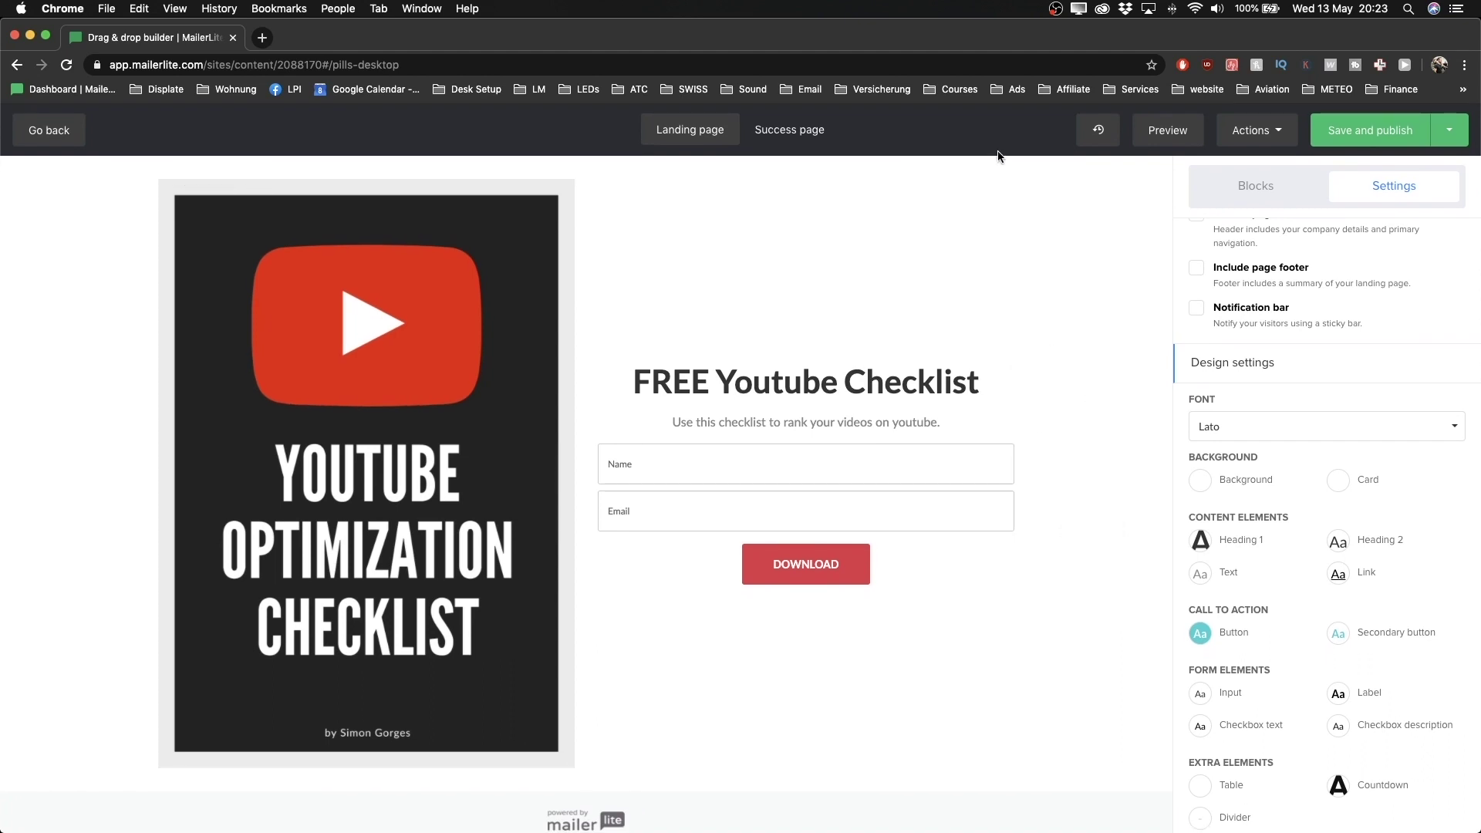
{"action": "scroll", "coordinate": [932, 519], "scroll_direction": "down", "scroll_amount": 1}
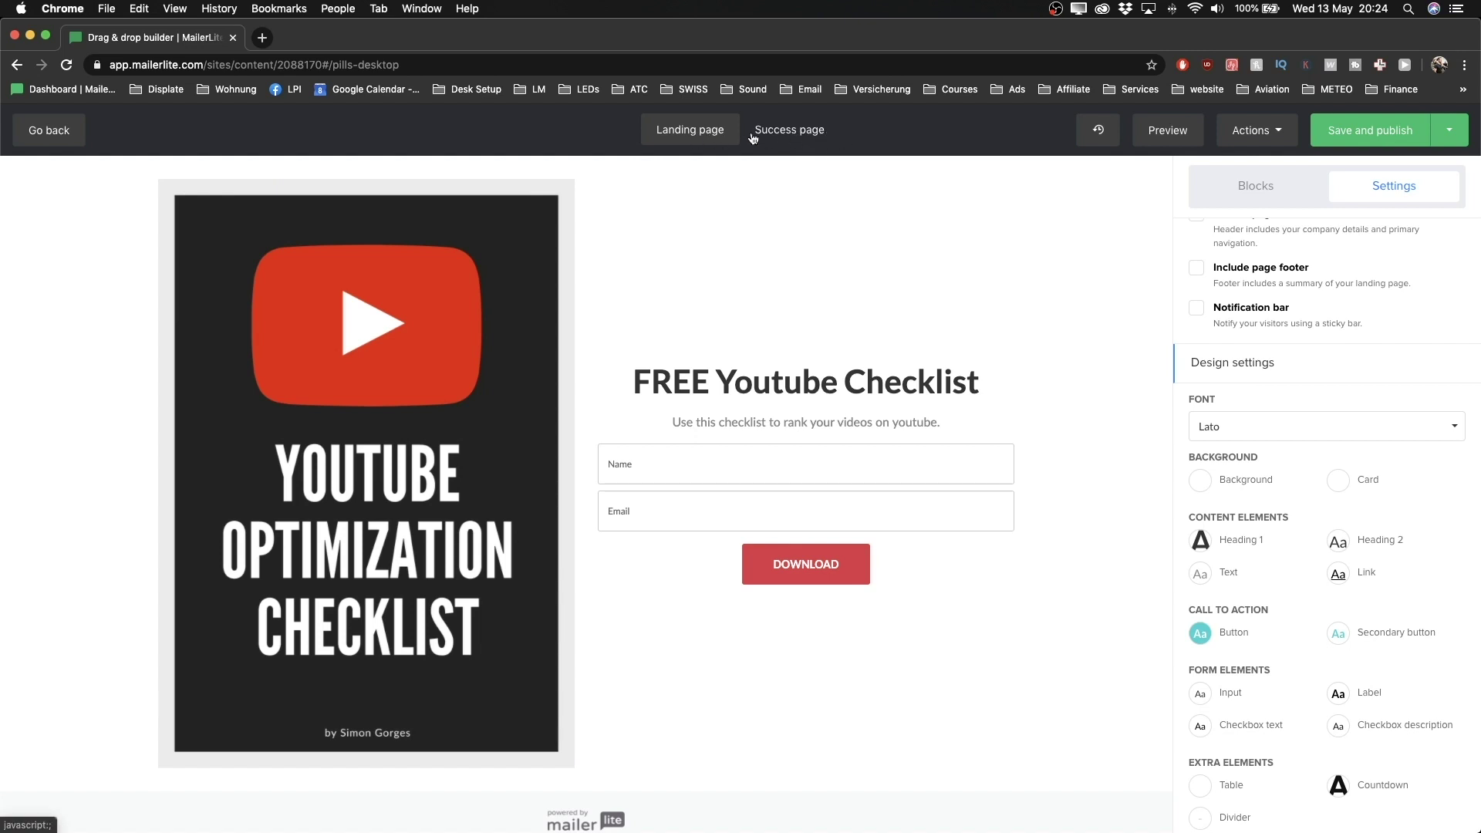
Step: Set the success block to 'Thank you!' and 'Check your email inbox now.', deleting the duplicate heading
{"action": "left_click", "coordinate": [789, 136]}
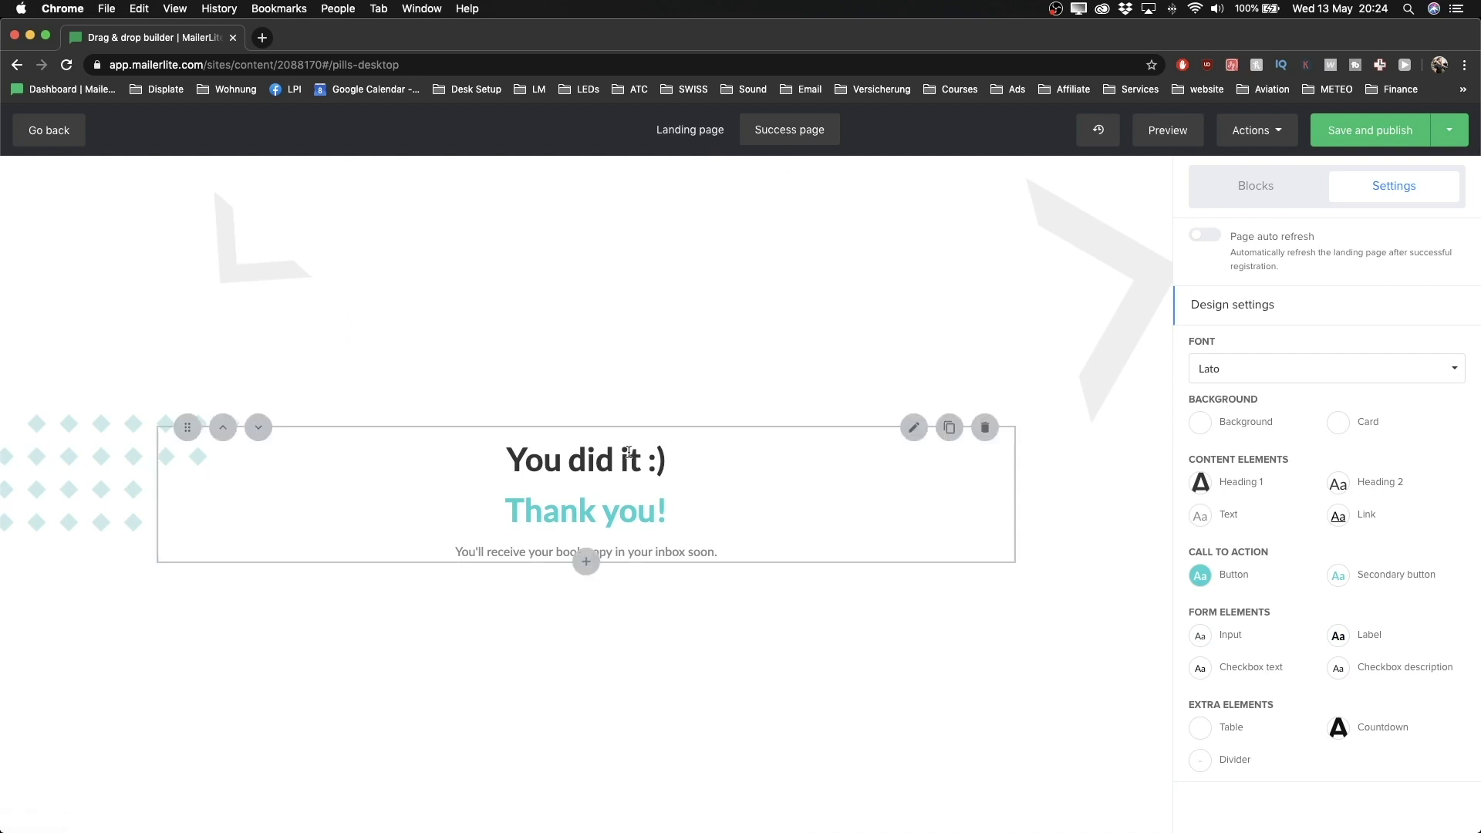
{"action": "left_click", "coordinate": [647, 435]}
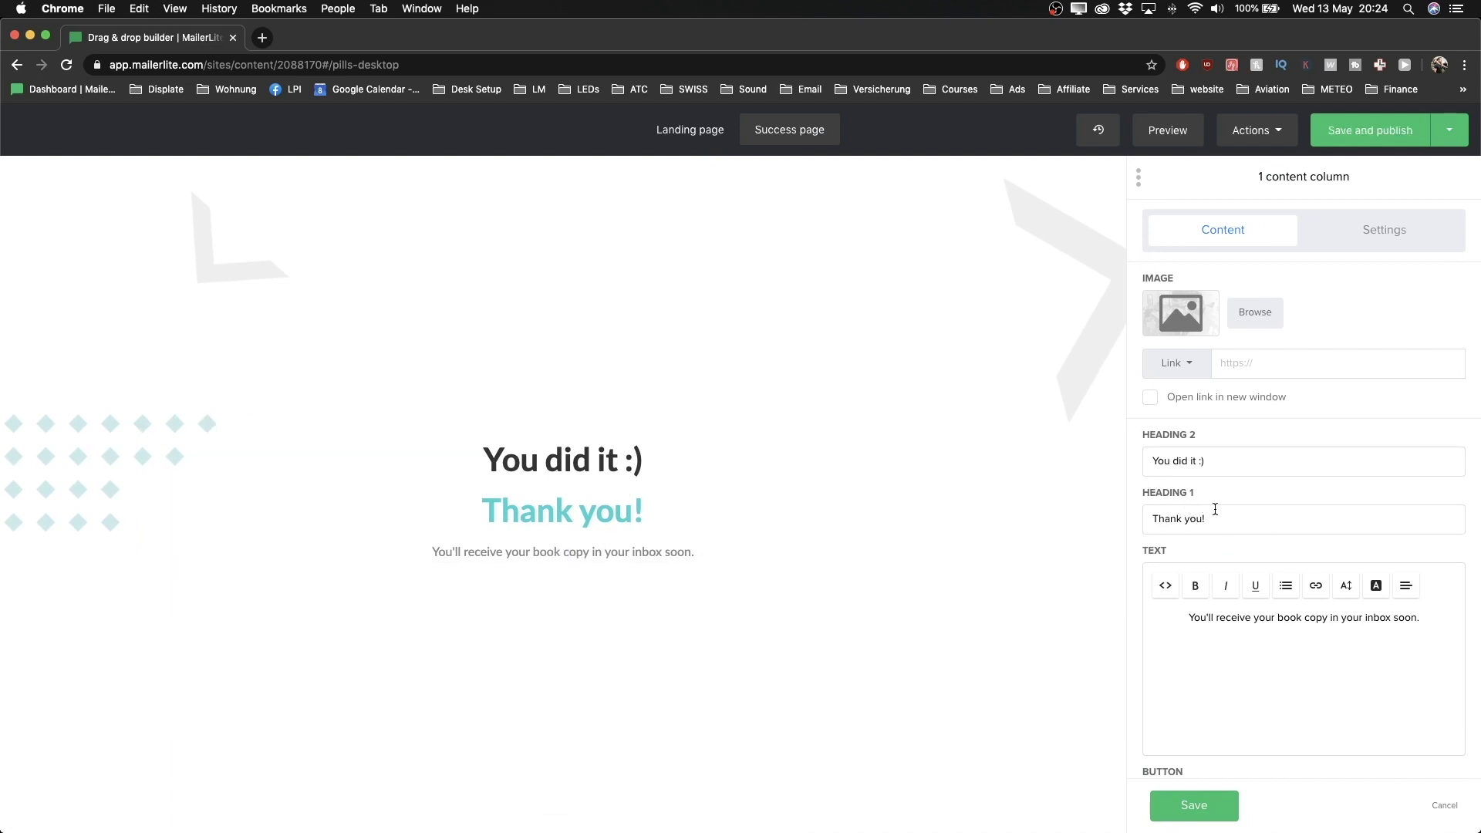
{"action": "left_click_drag", "start_coordinate": [1213, 460], "coordinate": [1126, 468]}
{"action": "type", "text": "Thank you!"}
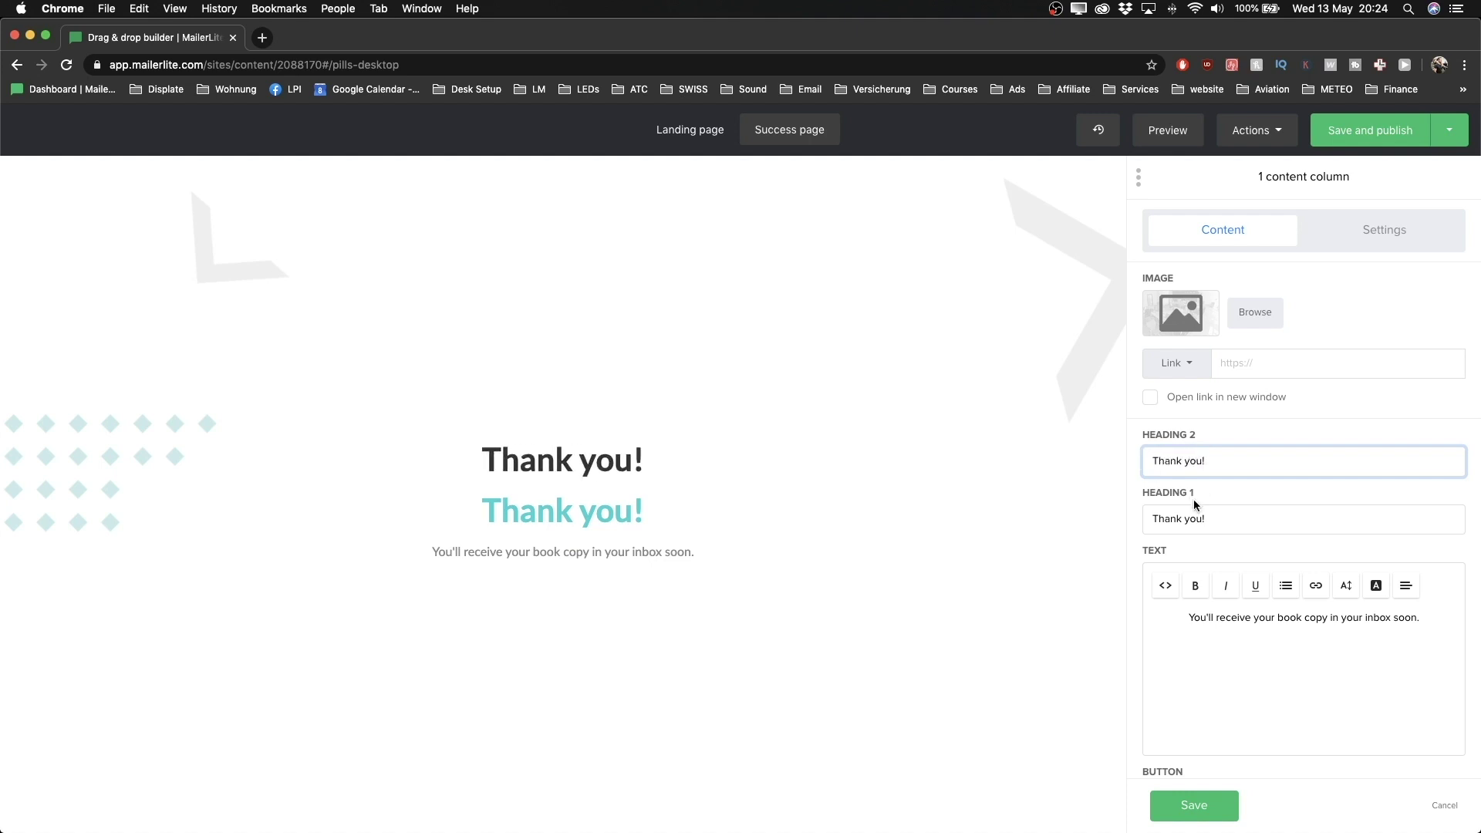
{"action": "left_click_drag", "start_coordinate": [1194, 512], "coordinate": [1105, 518]}
{"action": "key", "text": "BackSpace"}
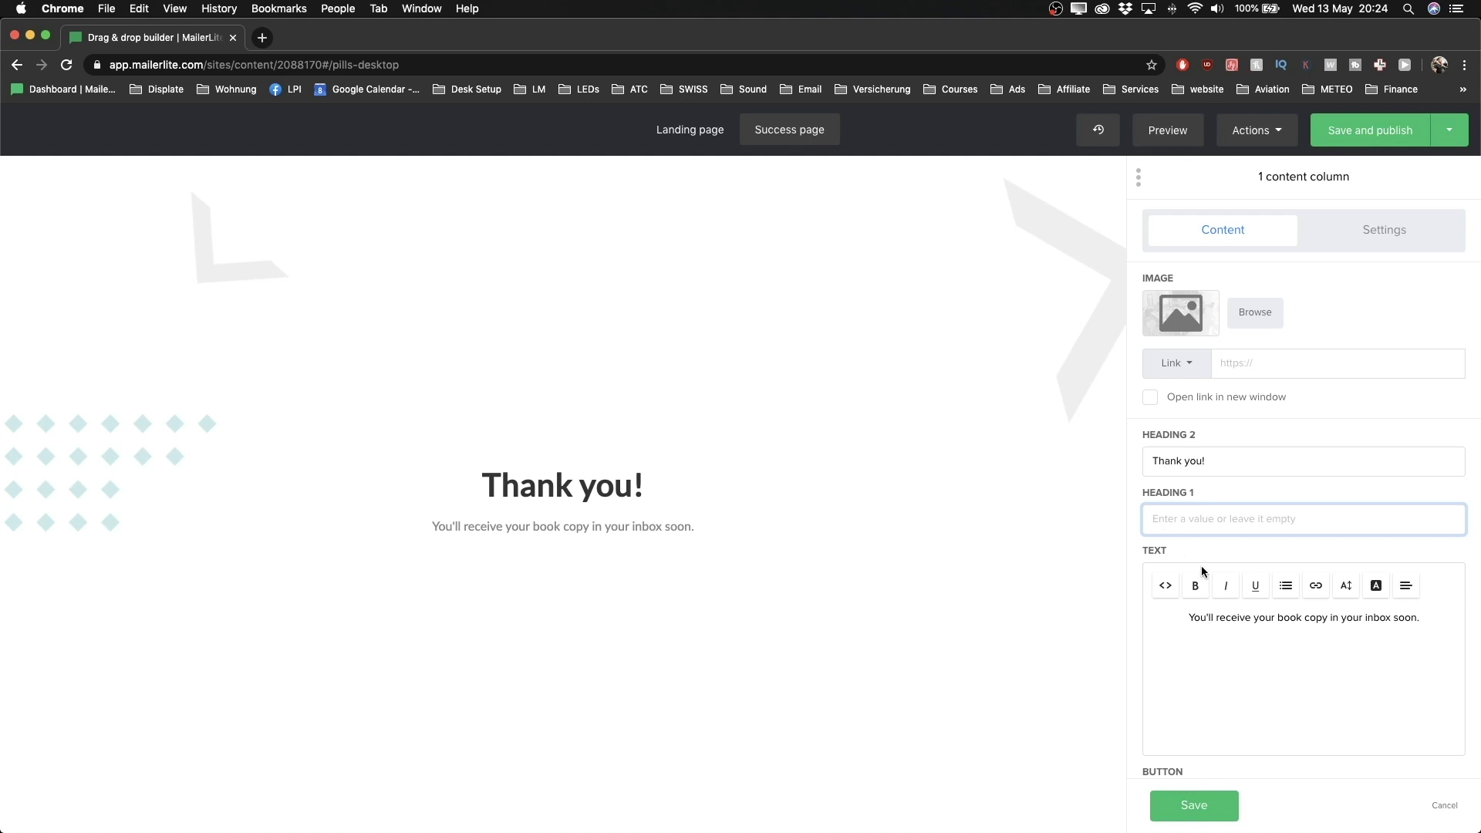
{"action": "left_click_drag", "start_coordinate": [1187, 617], "coordinate": [1428, 621]}
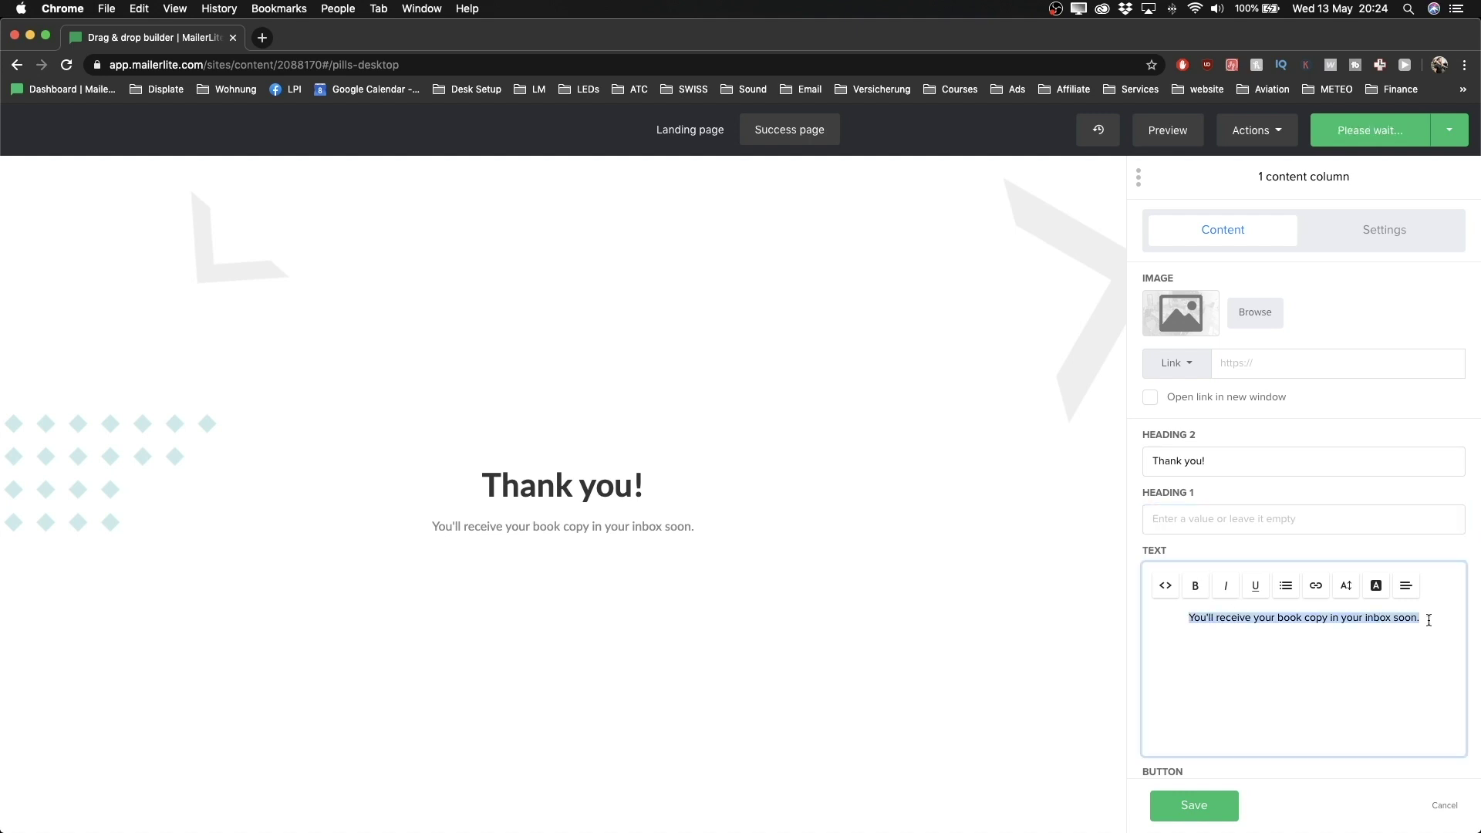
{"action": "type", "text": "Check yo"}
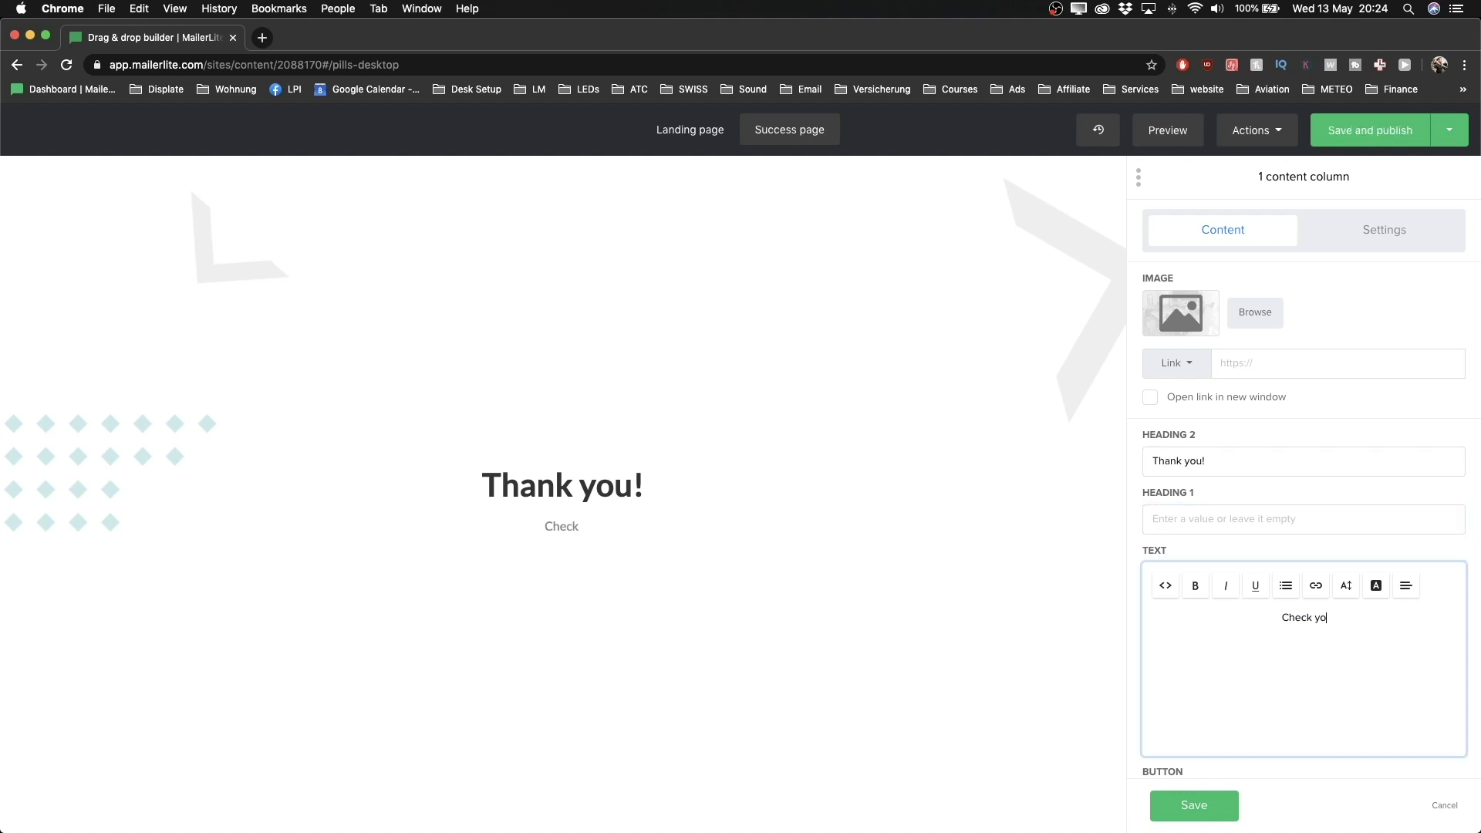
{"action": "type", "text": "ur email inbox "}
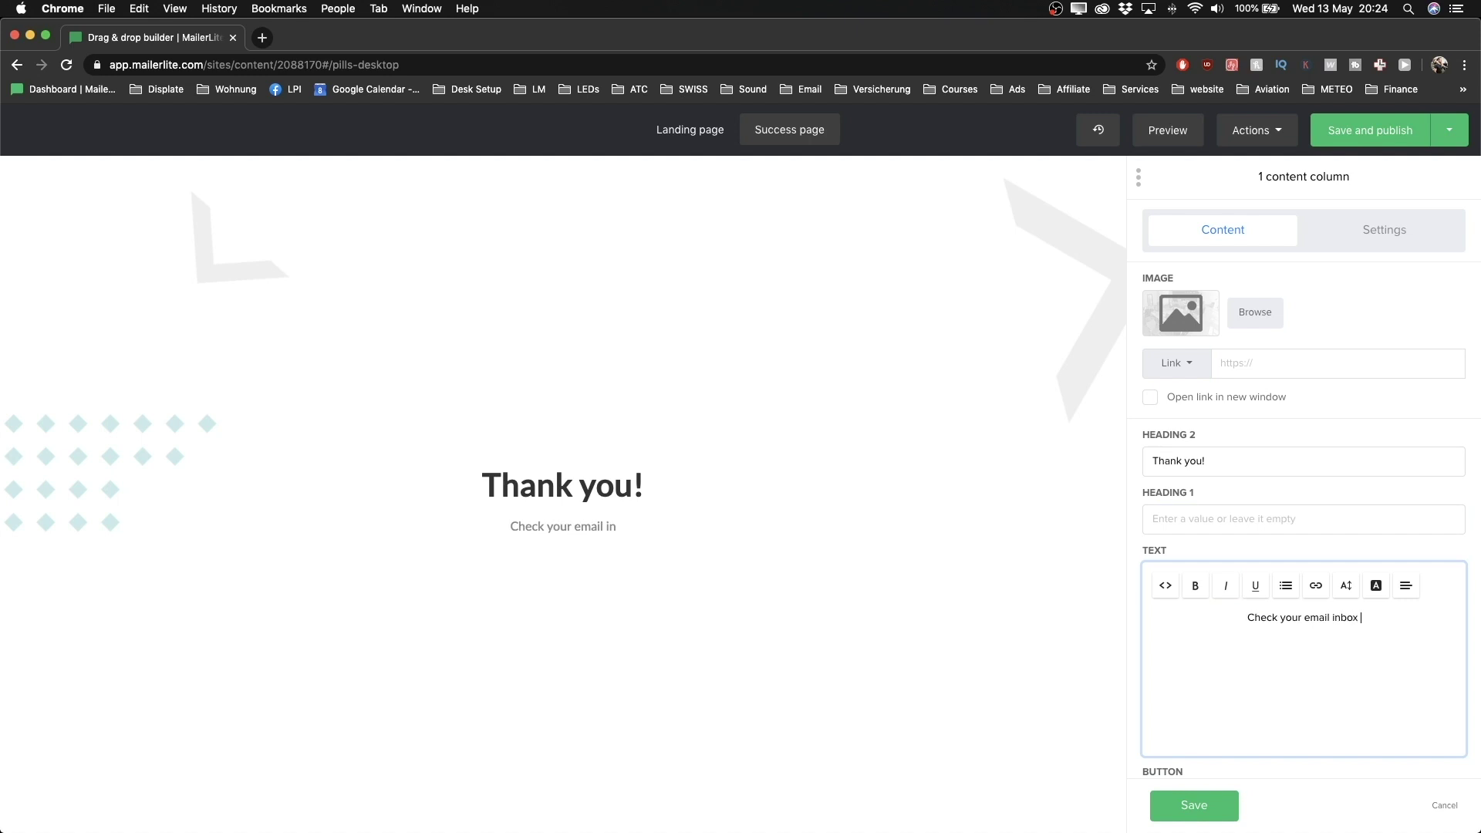
{"action": "type", "text": "now."}
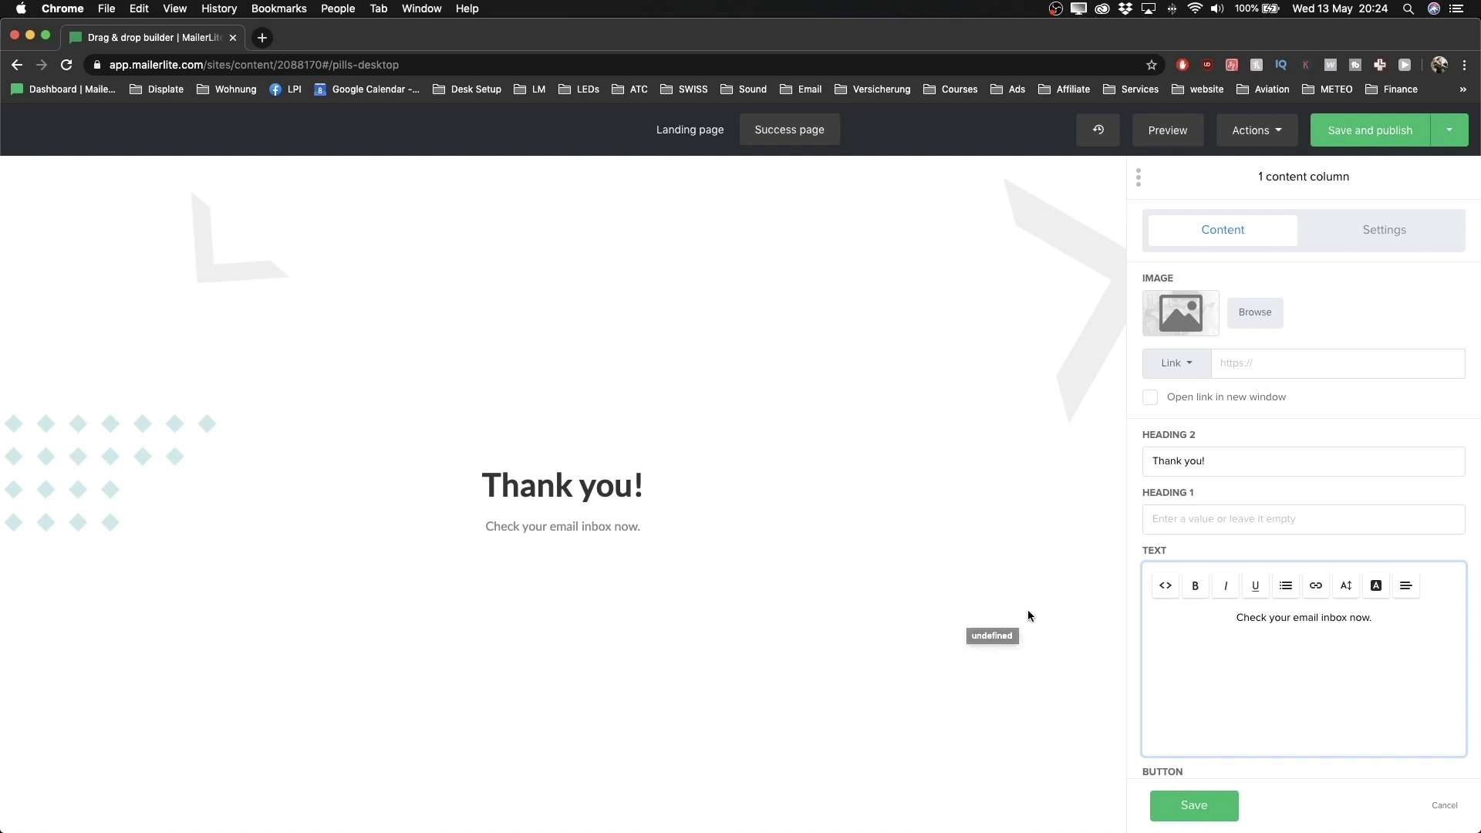
{"action": "left_click", "coordinate": [1192, 807]}
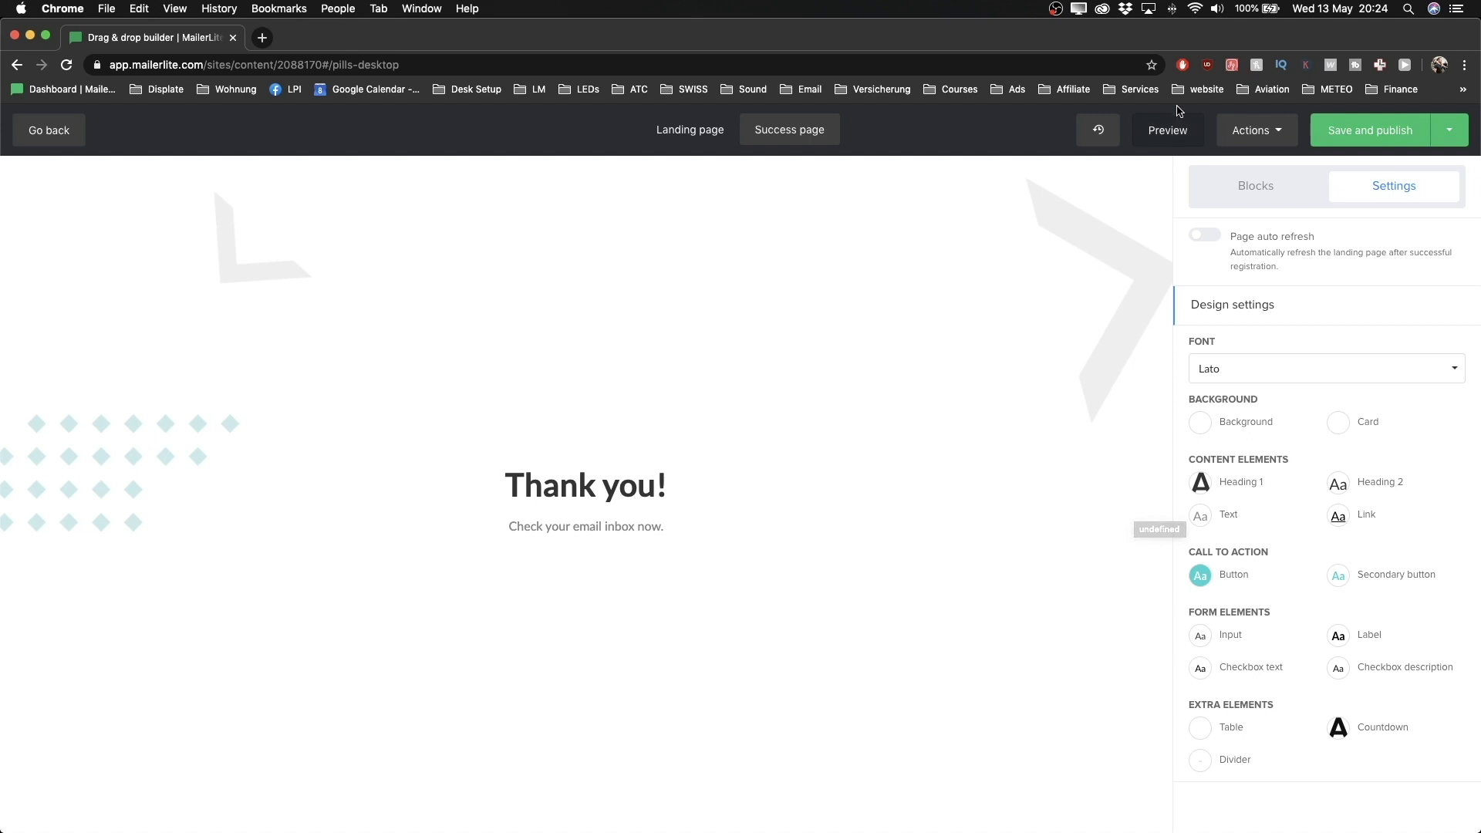
Step: Preview the landing page in desktop and then mobile layout, scrolling through each
{"action": "left_click", "coordinate": [1165, 141]}
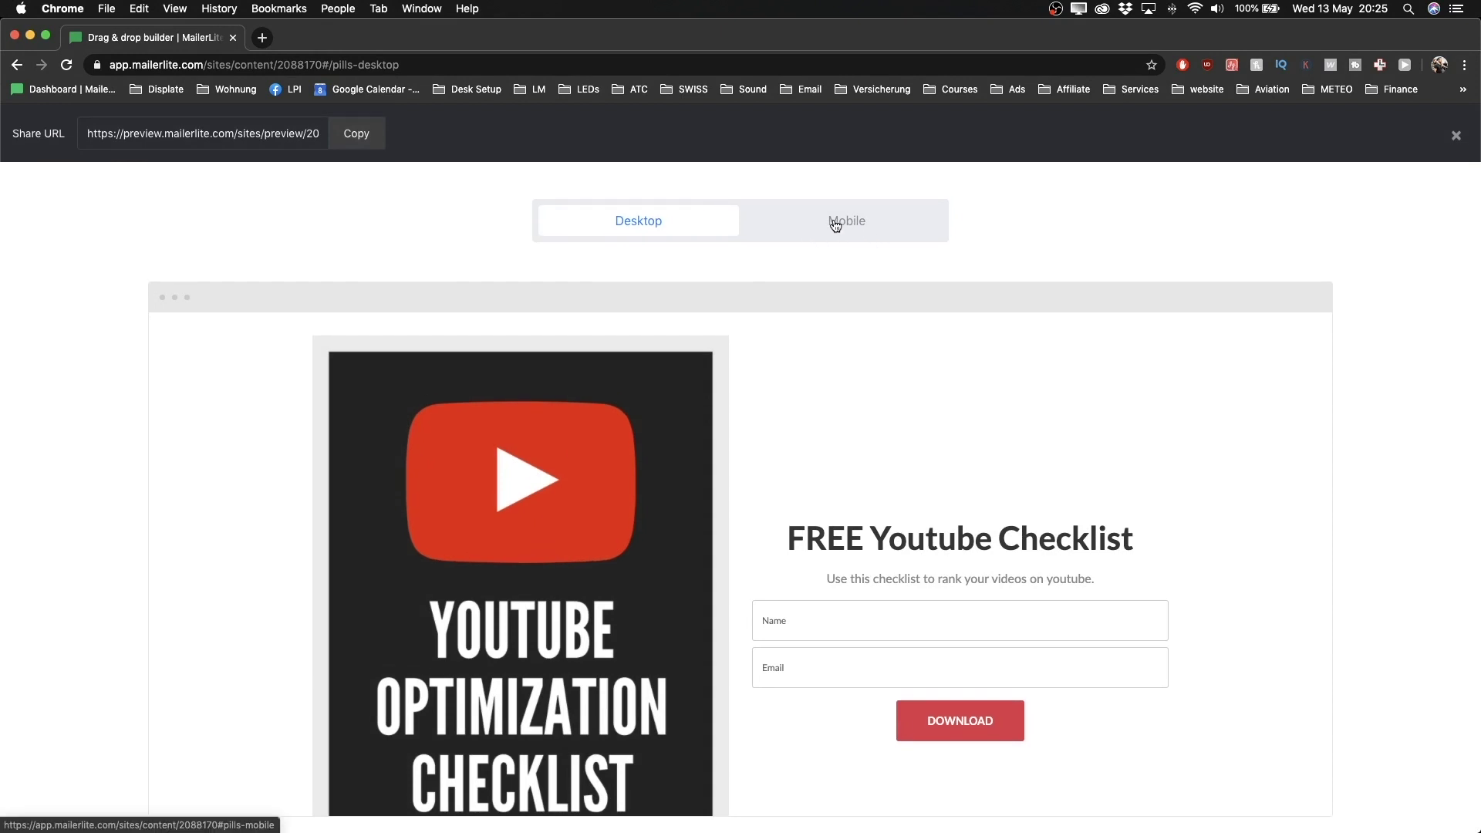
{"action": "scroll", "coordinate": [784, 393], "scroll_direction": "down", "scroll_amount": 5}
{"action": "scroll", "coordinate": [784, 398], "scroll_direction": "up", "scroll_amount": 1}
{"action": "scroll", "coordinate": [784, 399], "scroll_direction": "down", "scroll_amount": 2}
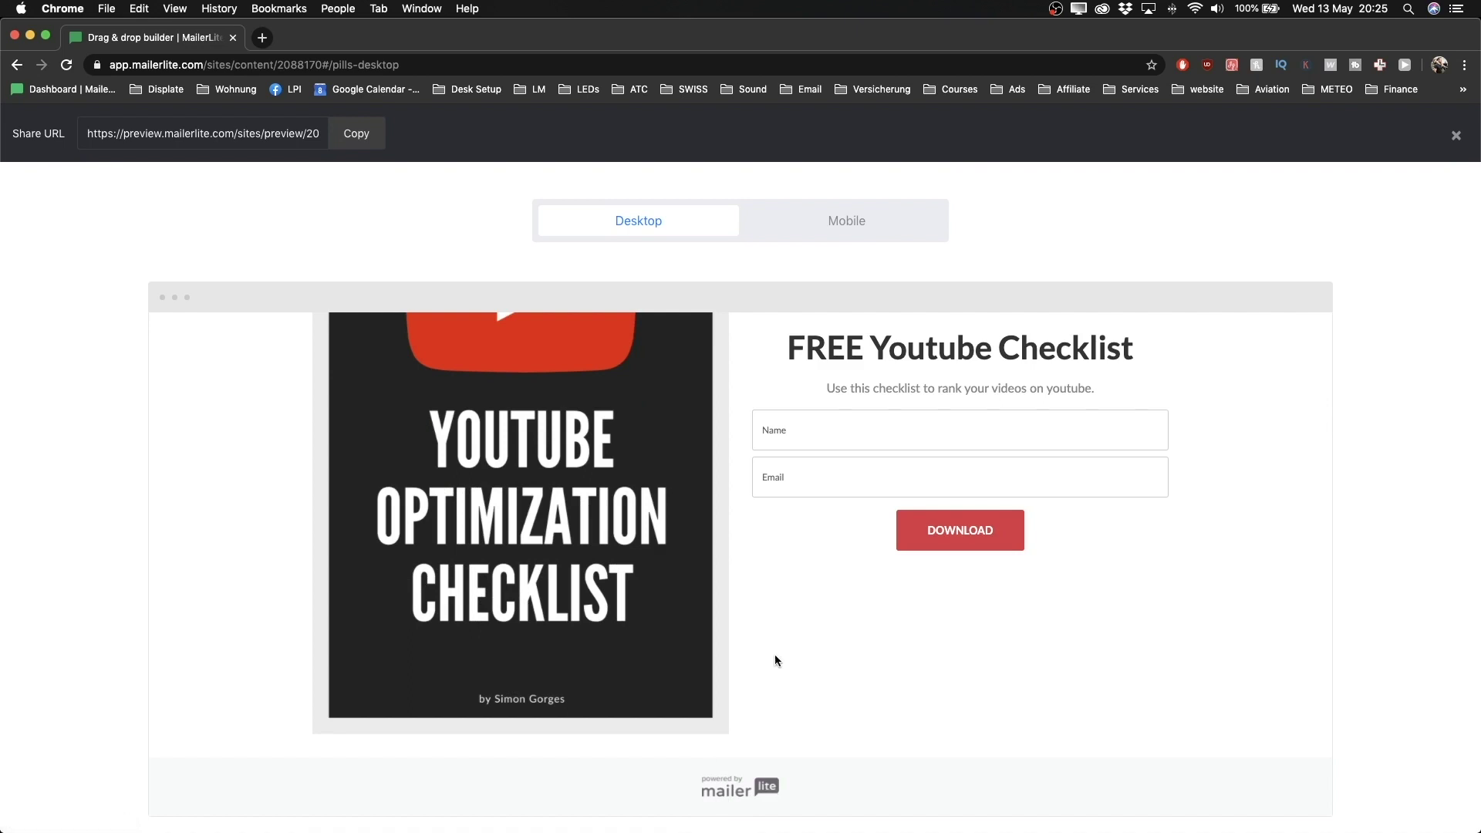
{"action": "scroll", "coordinate": [774, 660], "scroll_direction": "up", "scroll_amount": 5}
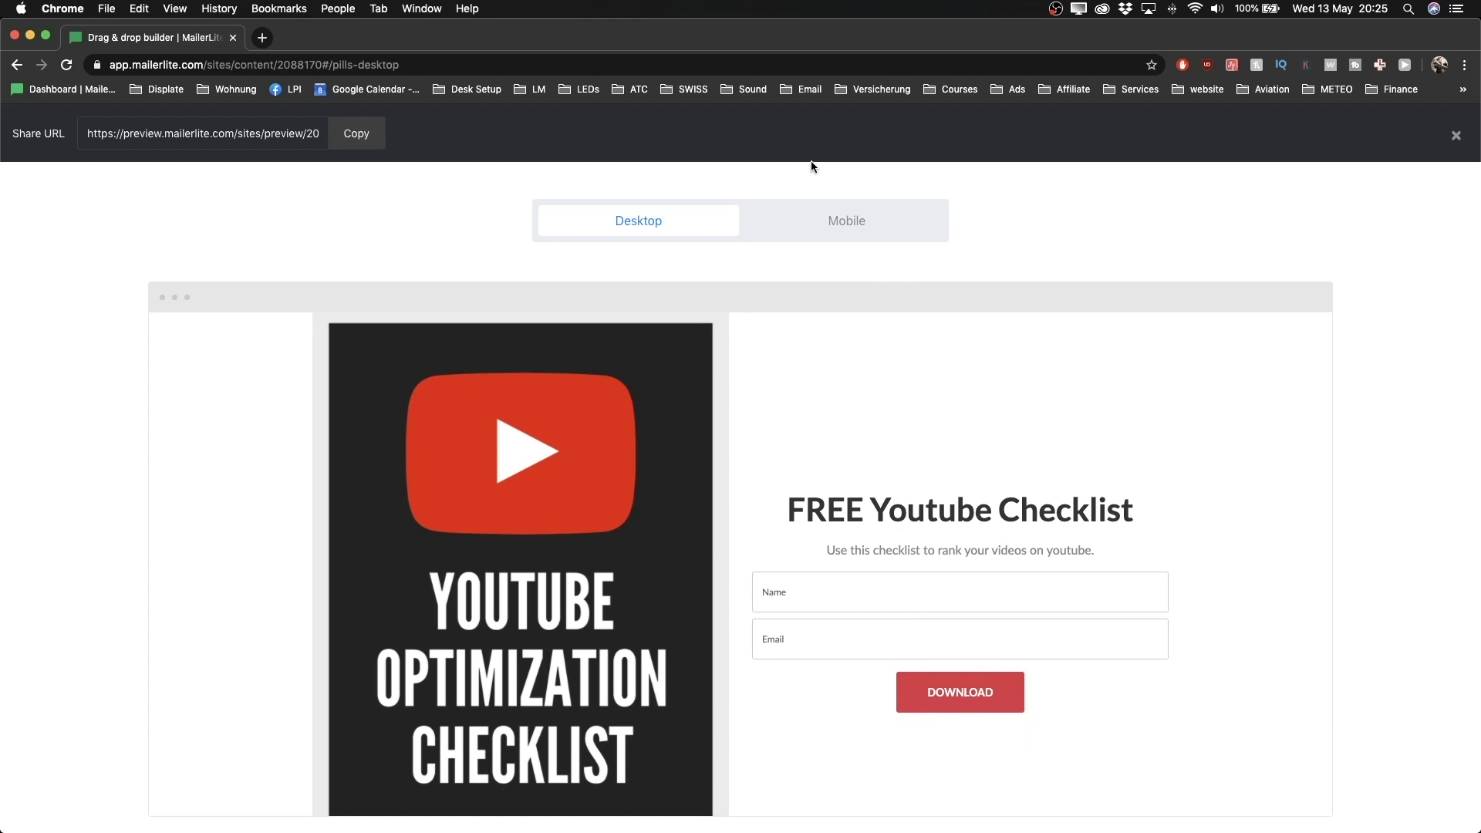
{"action": "left_click", "coordinate": [846, 229]}
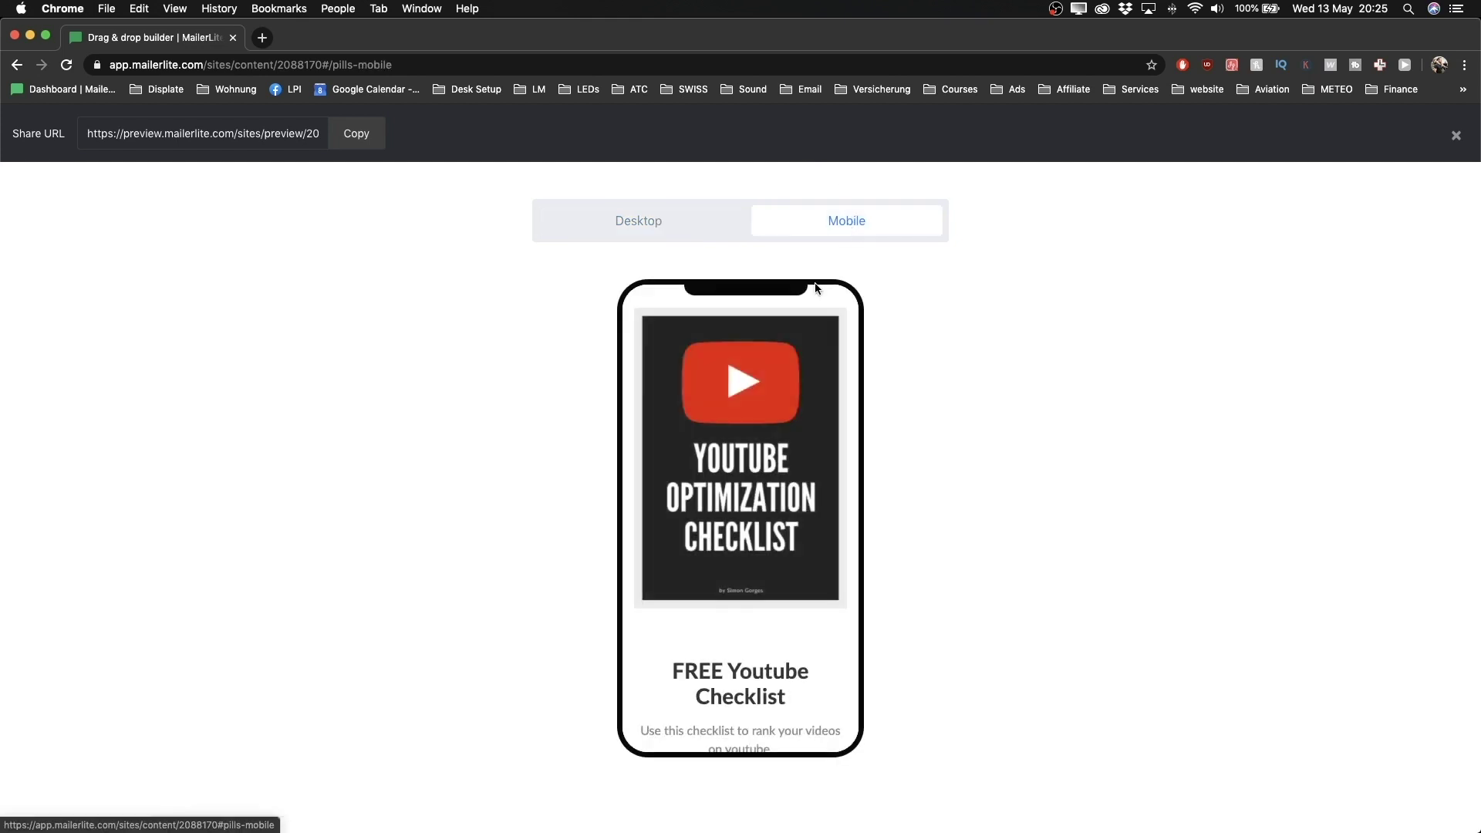
{"action": "scroll", "coordinate": [776, 443], "scroll_direction": "down", "scroll_amount": 2}
{"action": "scroll", "coordinate": [775, 441], "scroll_direction": "down", "scroll_amount": 3}
{"action": "scroll", "coordinate": [775, 438], "scroll_direction": "up", "scroll_amount": 5}
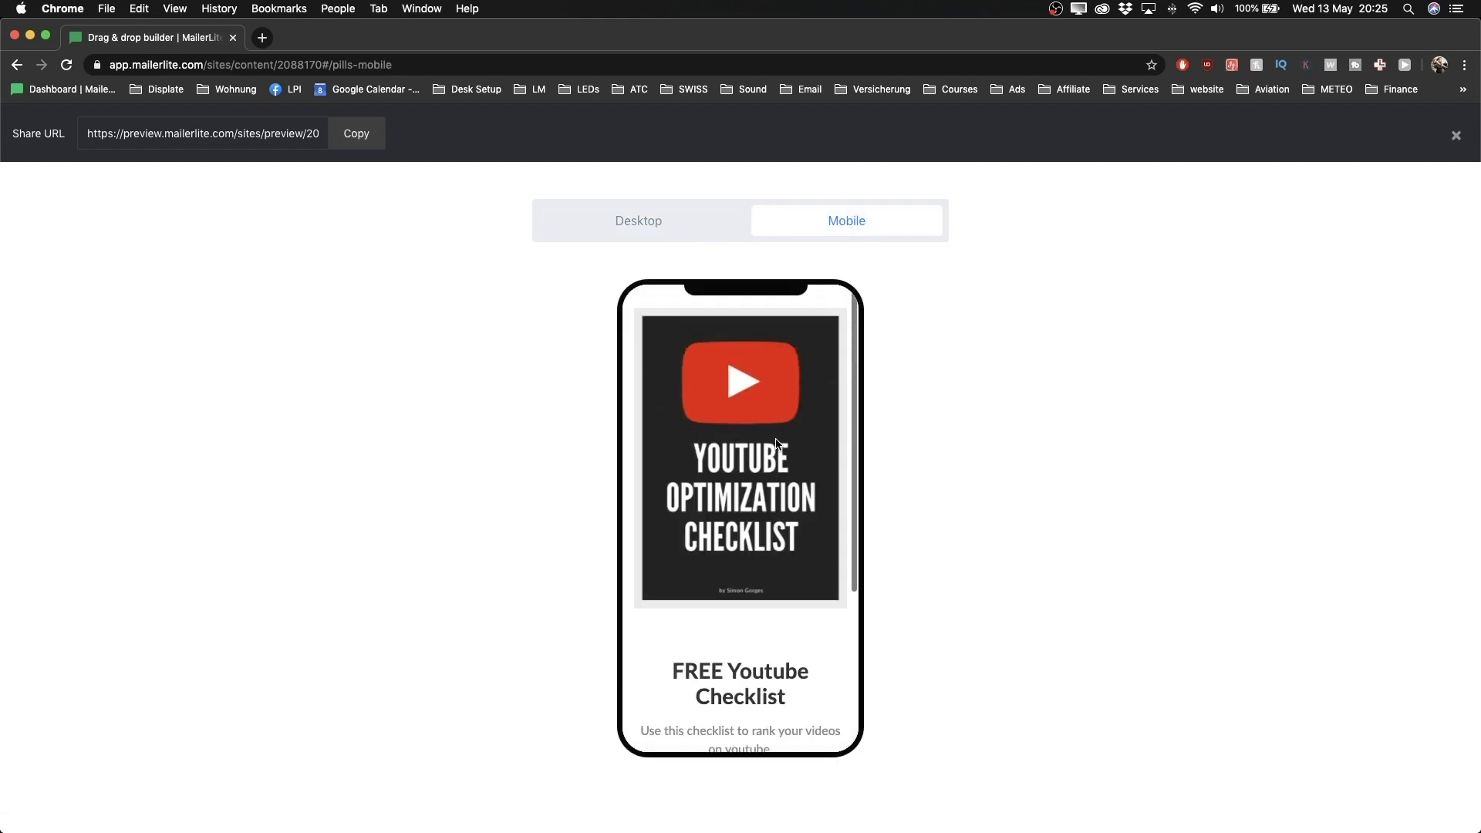
{"action": "scroll", "coordinate": [751, 495], "scroll_direction": "down", "scroll_amount": 5}
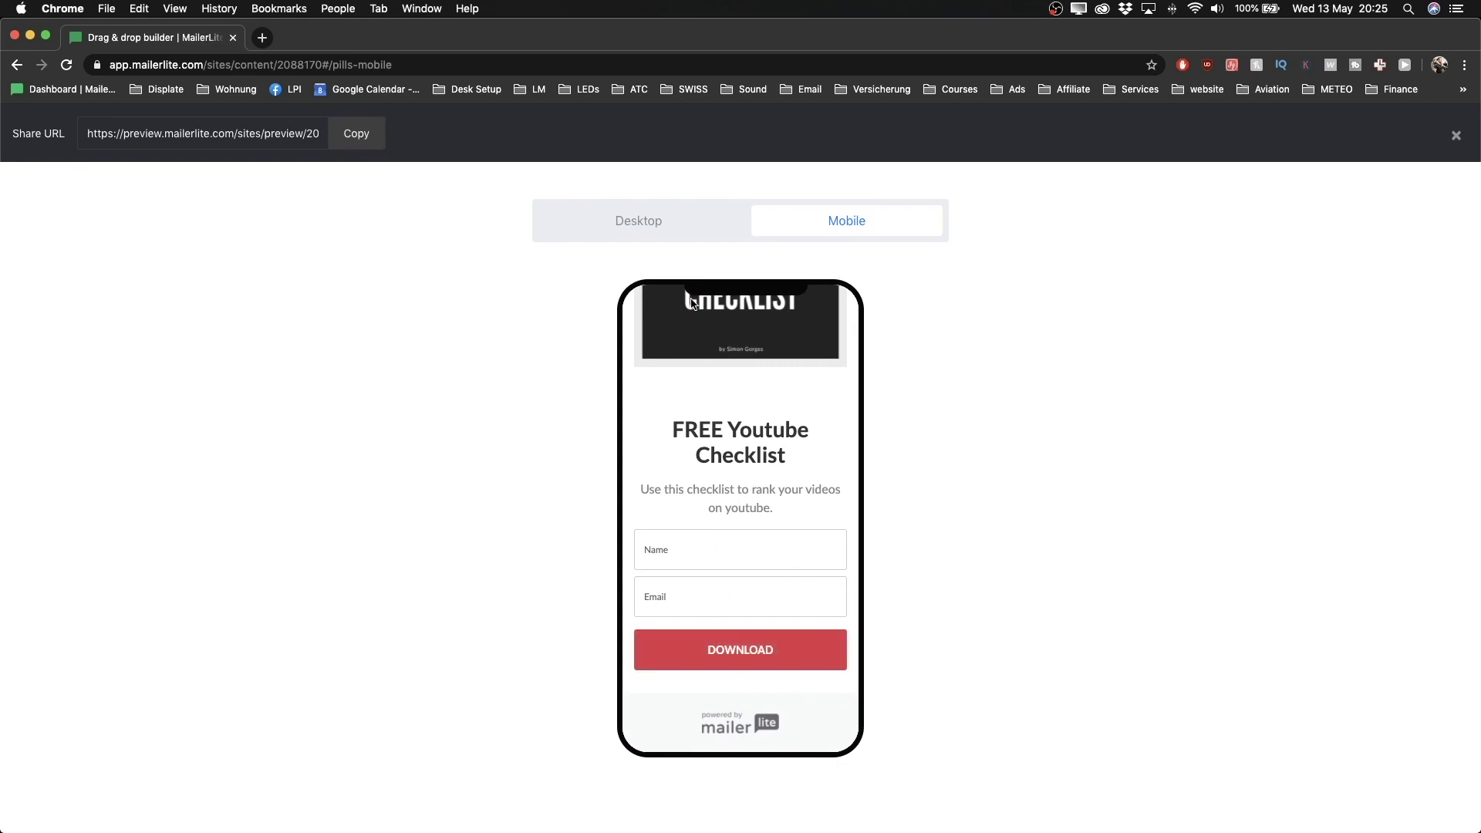
Step: Return the preview to desktop, close it, and save and publish the landing page
{"action": "left_click", "coordinate": [652, 222]}
{"action": "left_click", "coordinate": [1455, 135]}
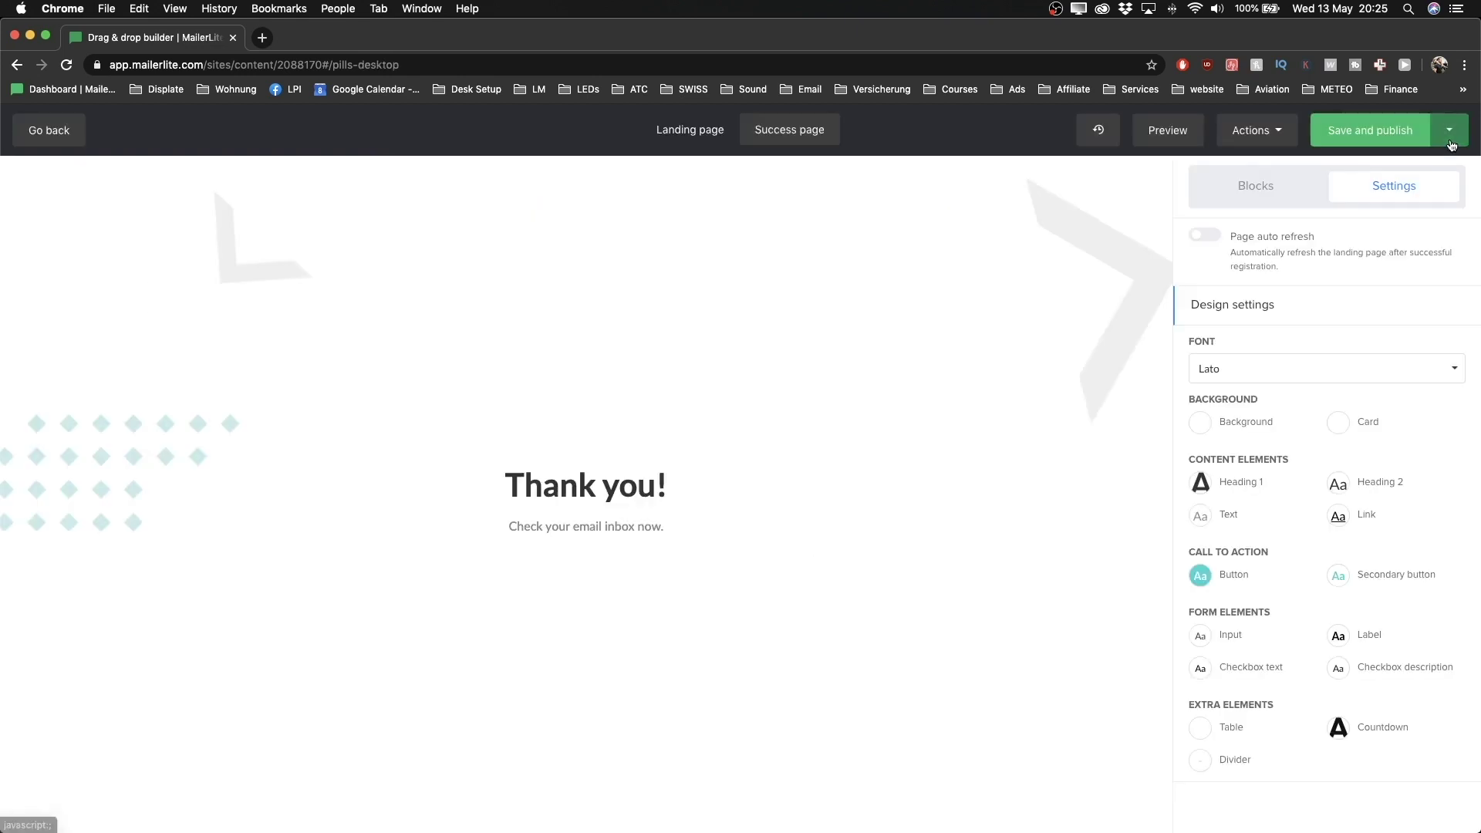
{"action": "left_click", "coordinate": [1364, 131]}
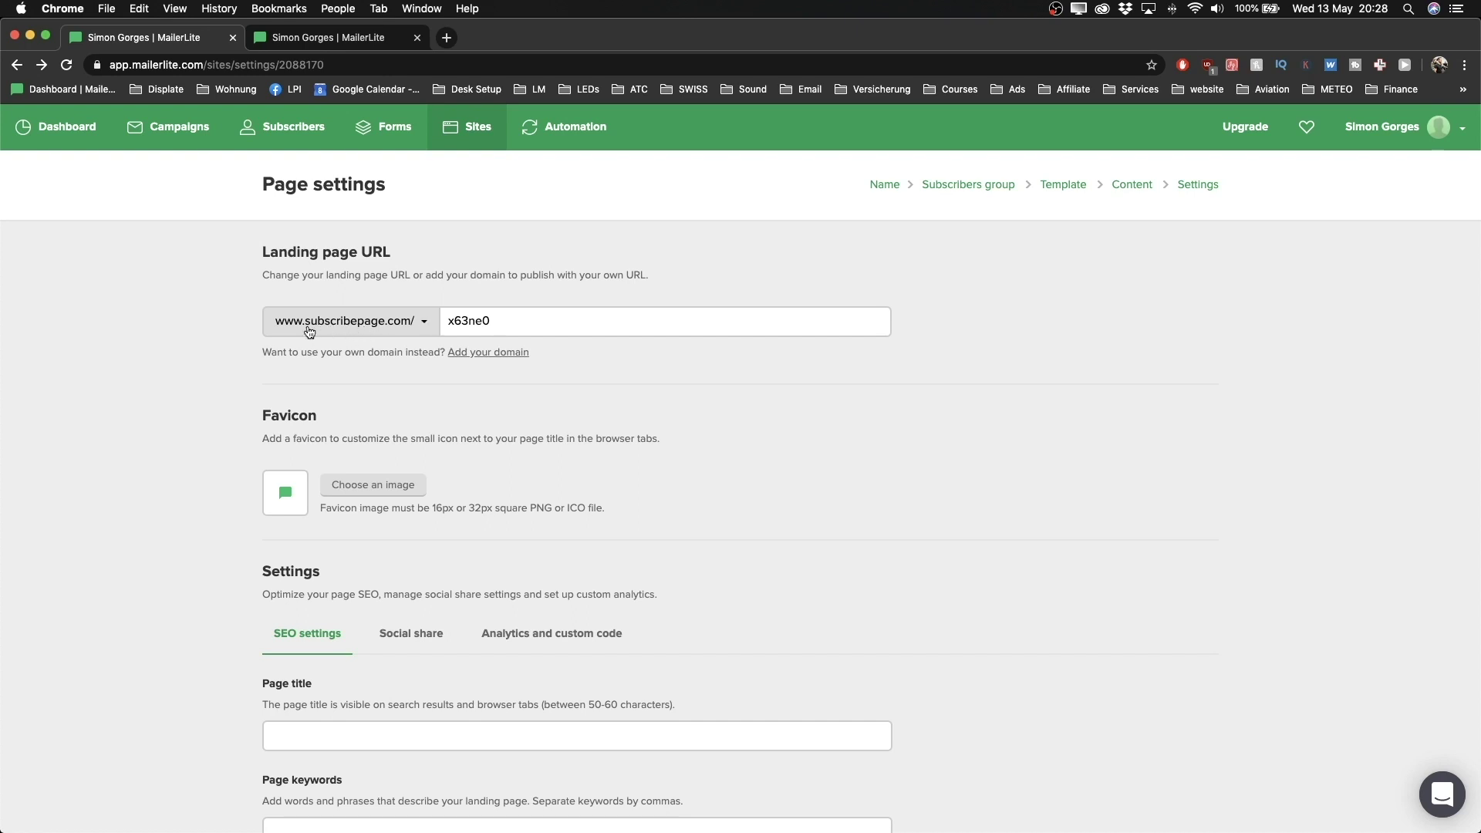
Step: Replace the landing page URL slug x63ne0 with youtubechecklist
{"action": "scroll", "coordinate": [324, 330], "scroll_direction": "up", "scroll_amount": 3}
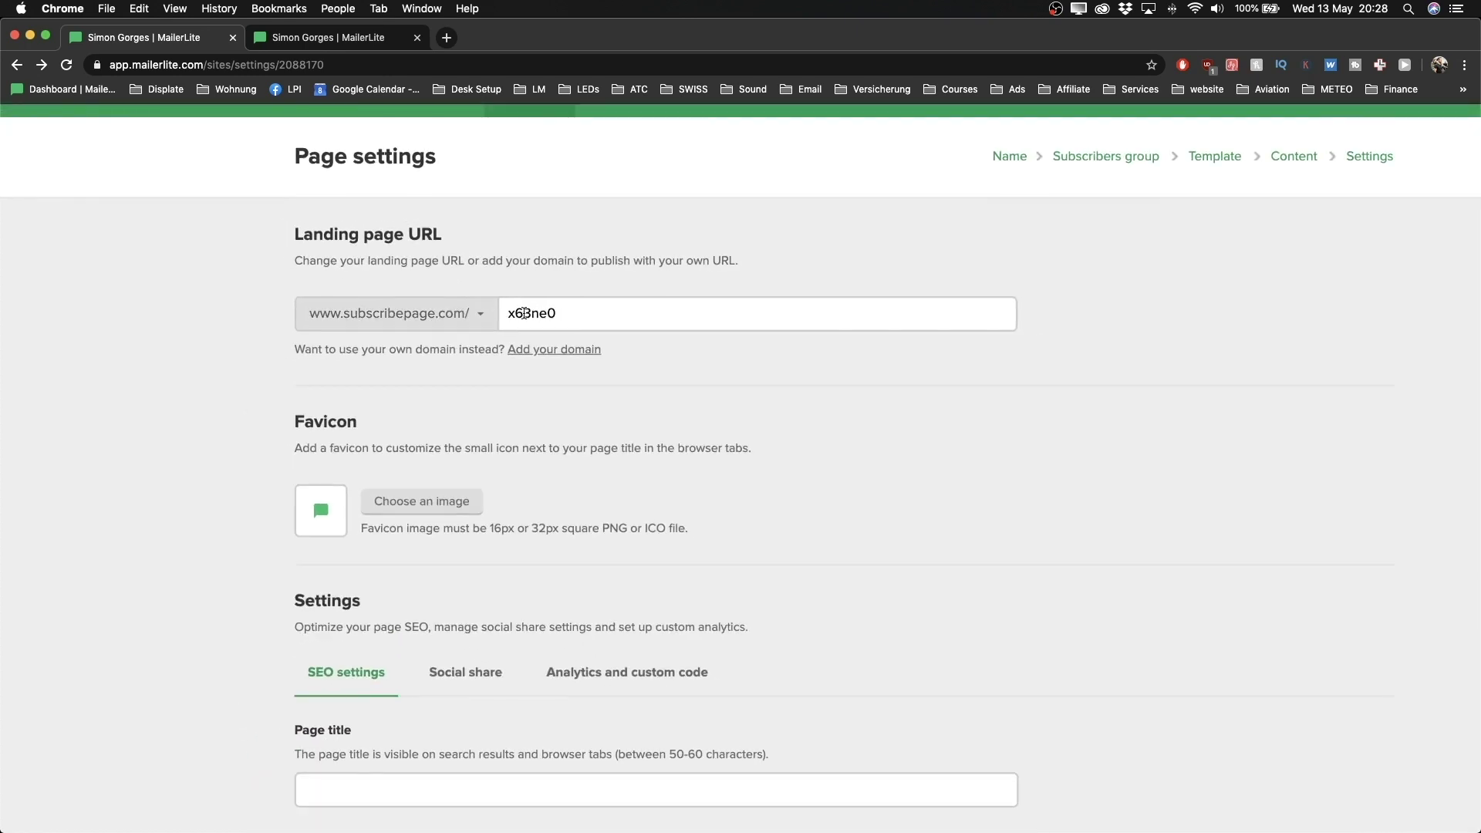
{"action": "double_click", "coordinate": [622, 316]}
{"action": "scroll", "coordinate": [622, 316], "scroll_direction": "down", "scroll_amount": 3}
{"action": "left_click", "coordinate": [578, 366]}
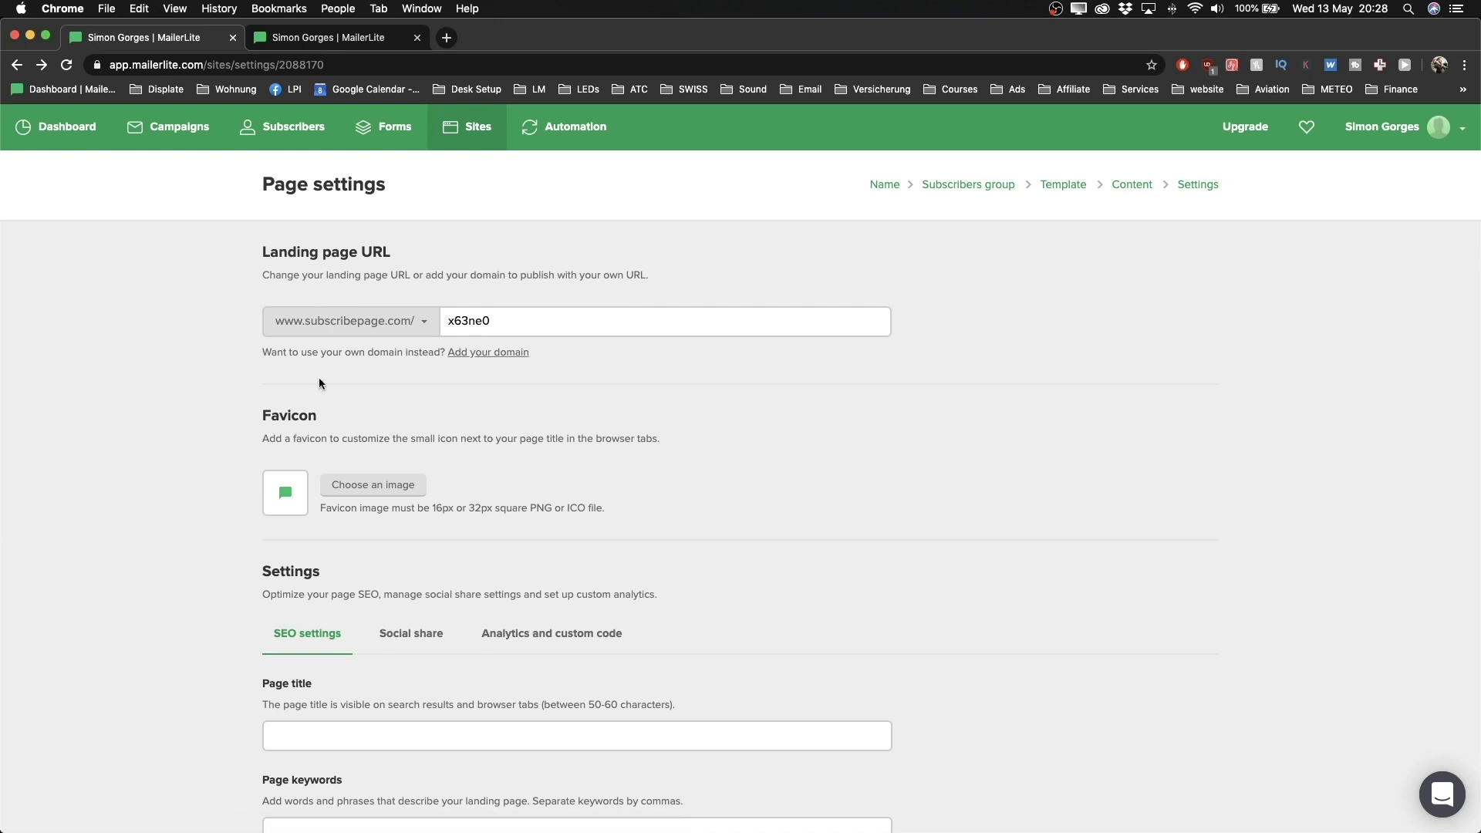
{"action": "scroll", "coordinate": [317, 377], "scroll_direction": "up", "scroll_amount": 2}
{"action": "scroll", "coordinate": [355, 323], "scroll_direction": "down", "scroll_amount": 2}
{"action": "left_click_drag", "start_coordinate": [500, 321], "coordinate": [447, 324]}
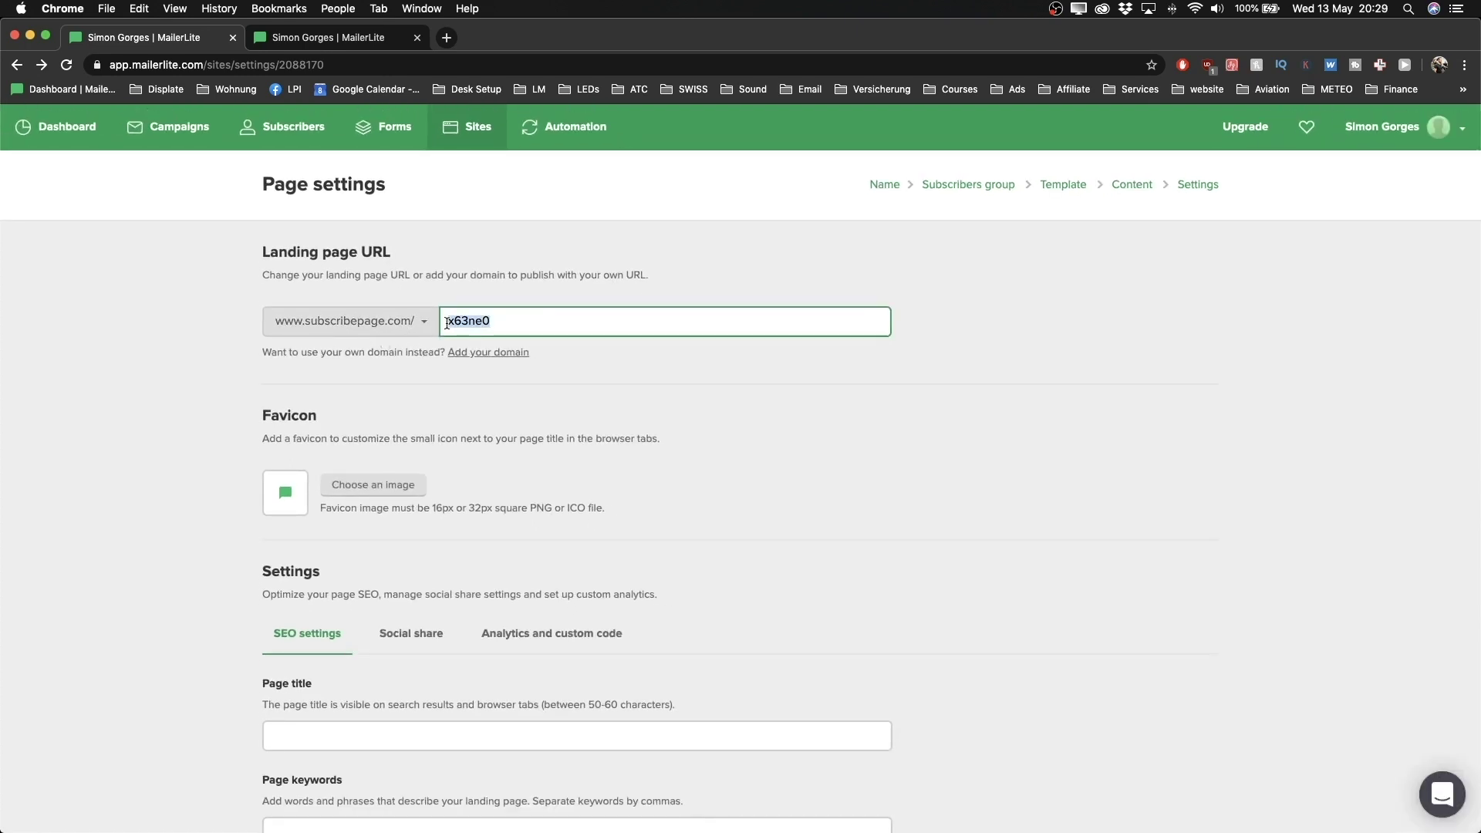
{"action": "type", "text": "youtube"}
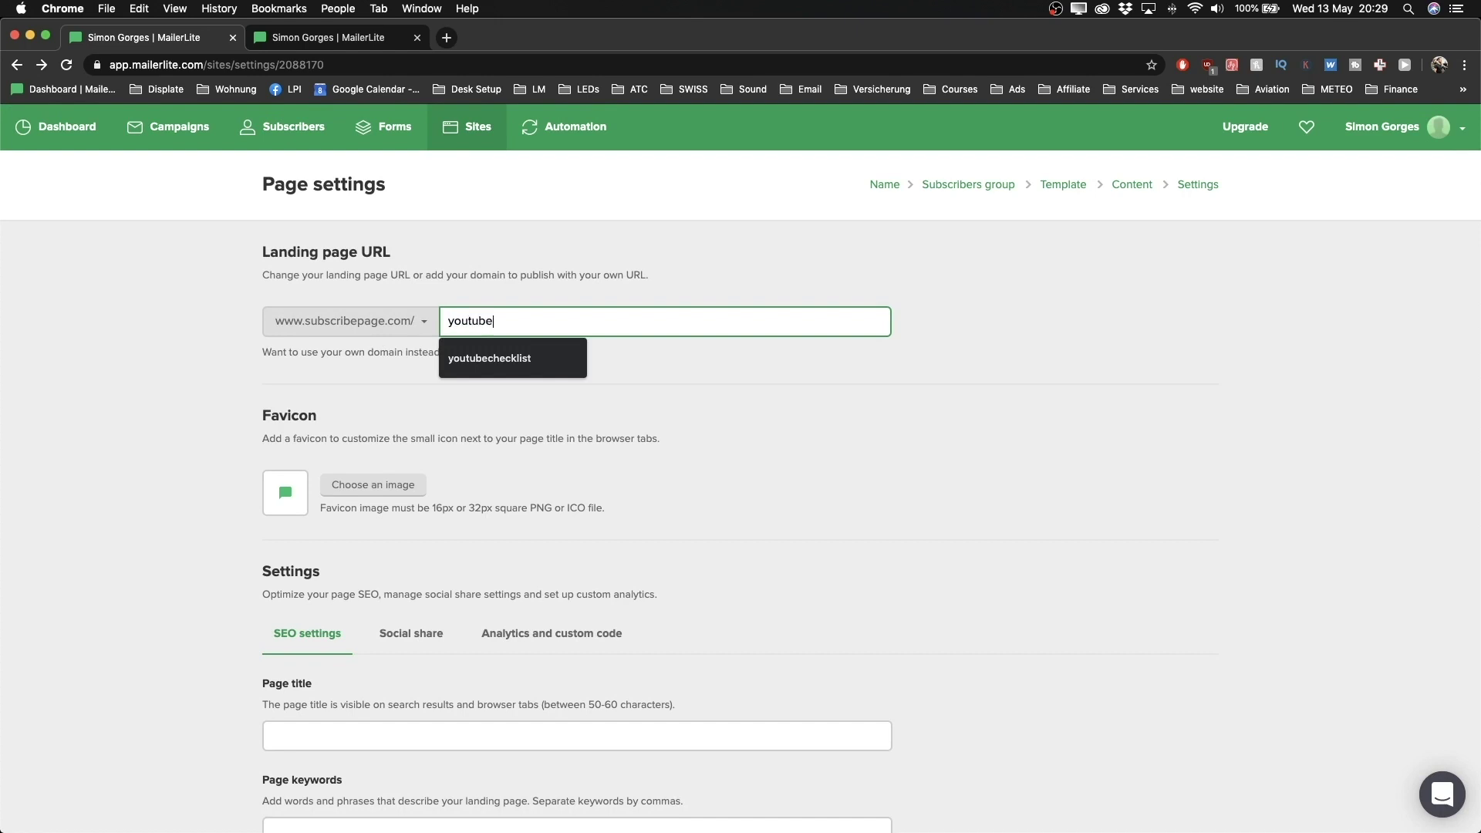
{"action": "type", "text": "checklist"}
{"action": "left_click", "coordinate": [594, 396]}
{"action": "scroll", "coordinate": [478, 337], "scroll_direction": "down", "scroll_amount": 3}
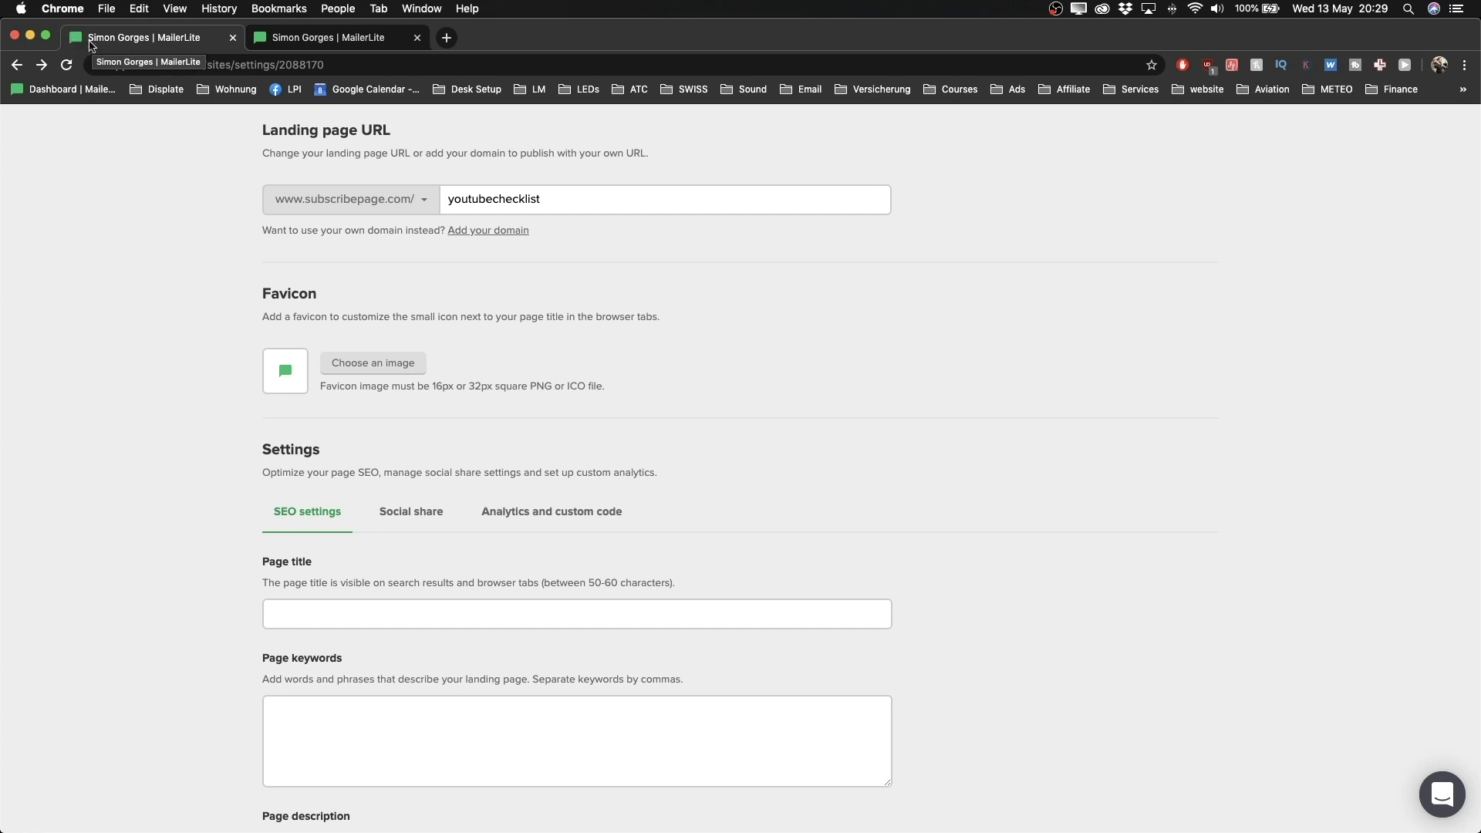
Step: Choose the YouTube checklist cover image from File manager as the page favicon
{"action": "left_click", "coordinate": [349, 365]}
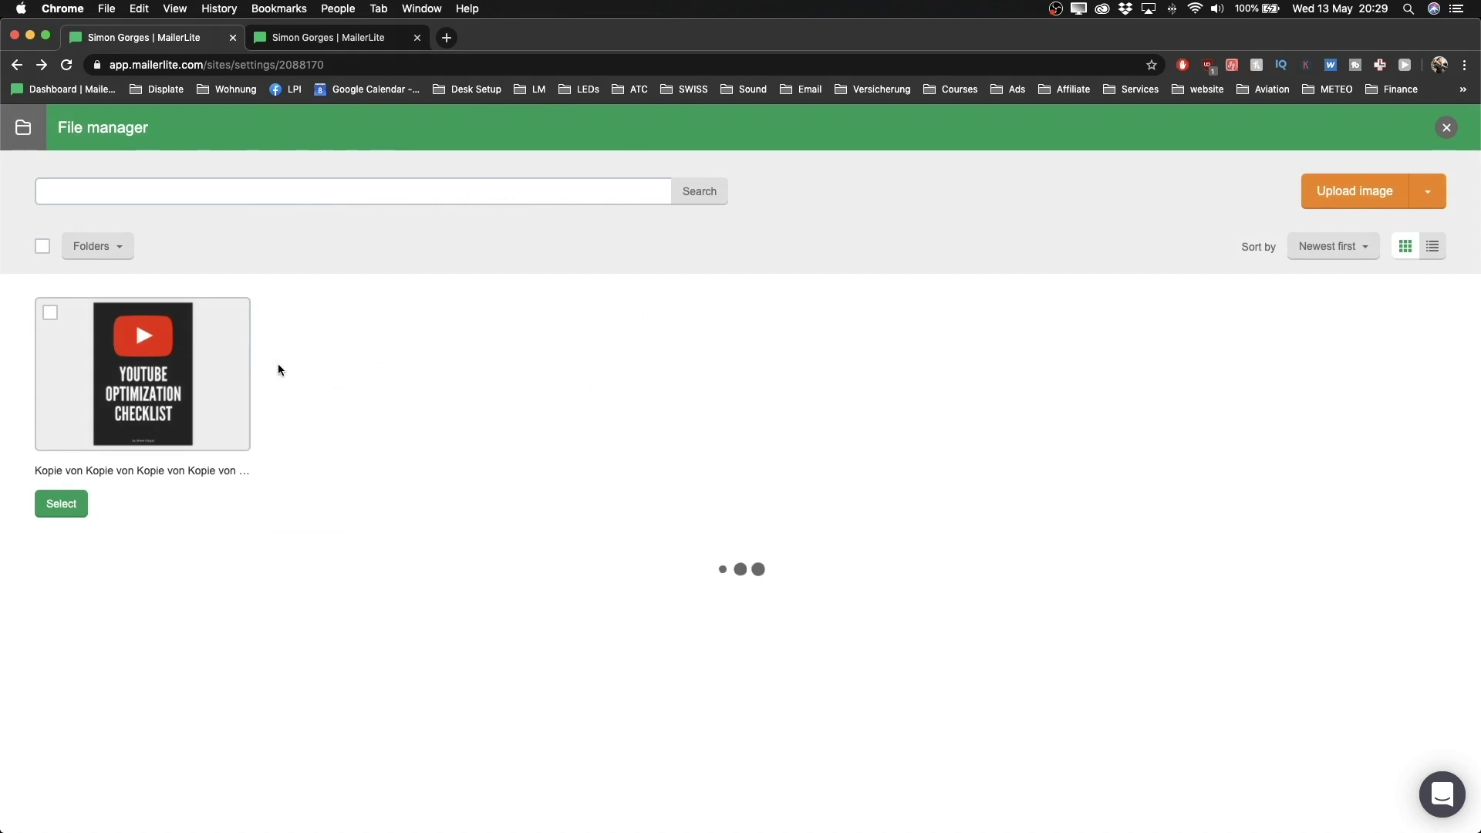
{"action": "left_click", "coordinate": [51, 312]}
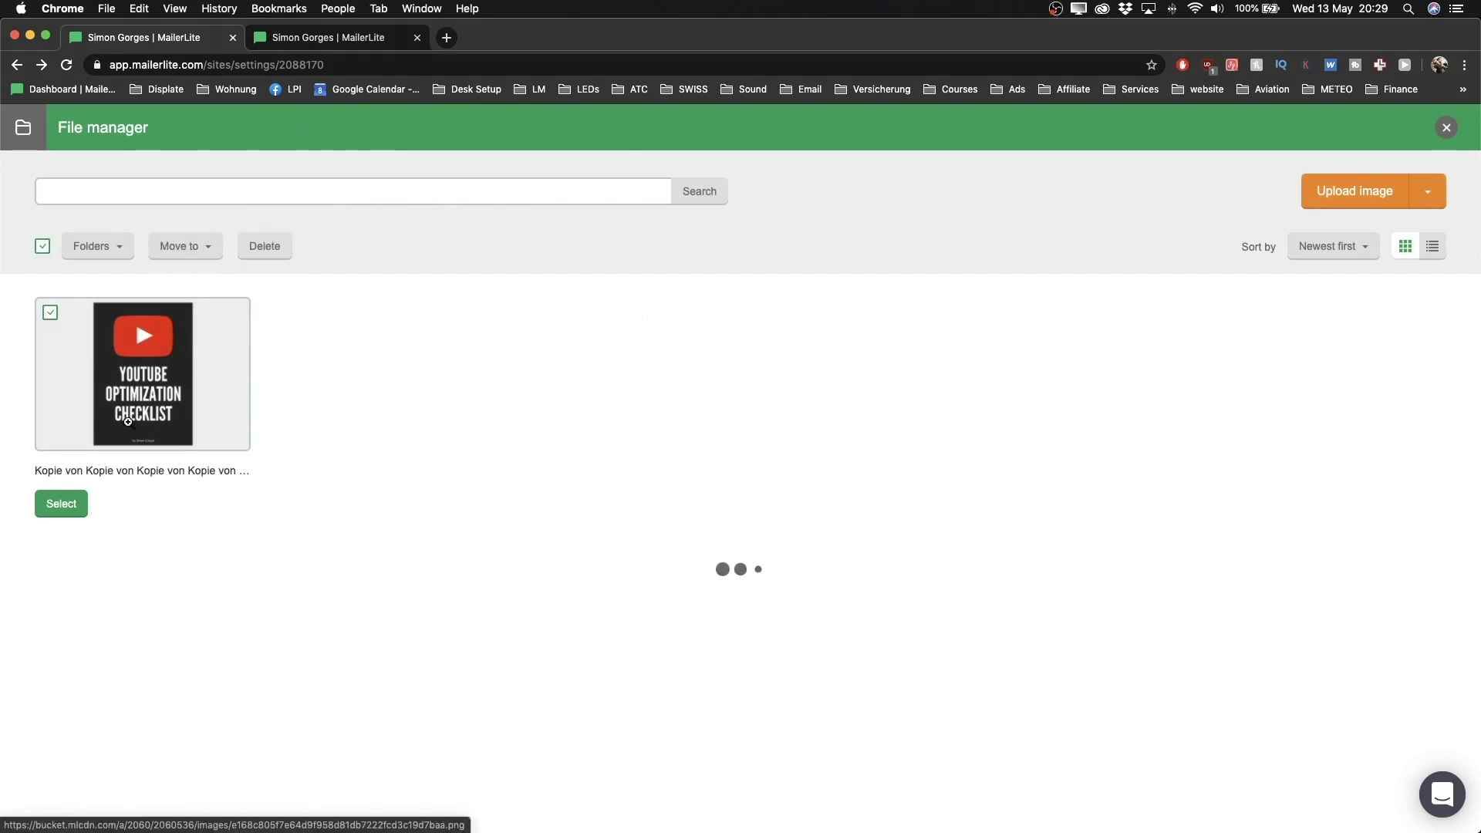
{"action": "left_click", "coordinate": [65, 506]}
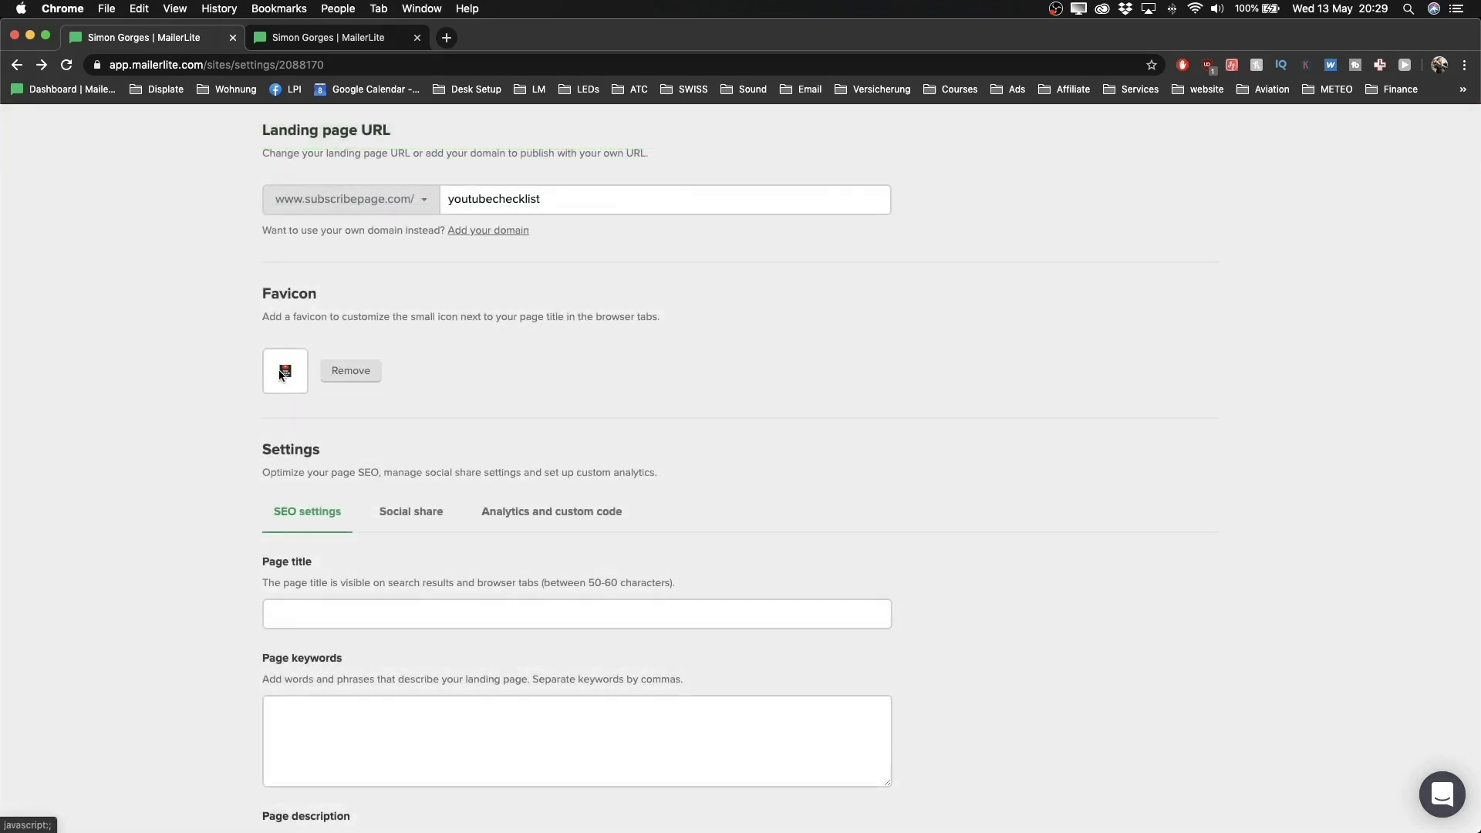
{"action": "scroll", "coordinate": [280, 368], "scroll_direction": "up", "scroll_amount": 2}
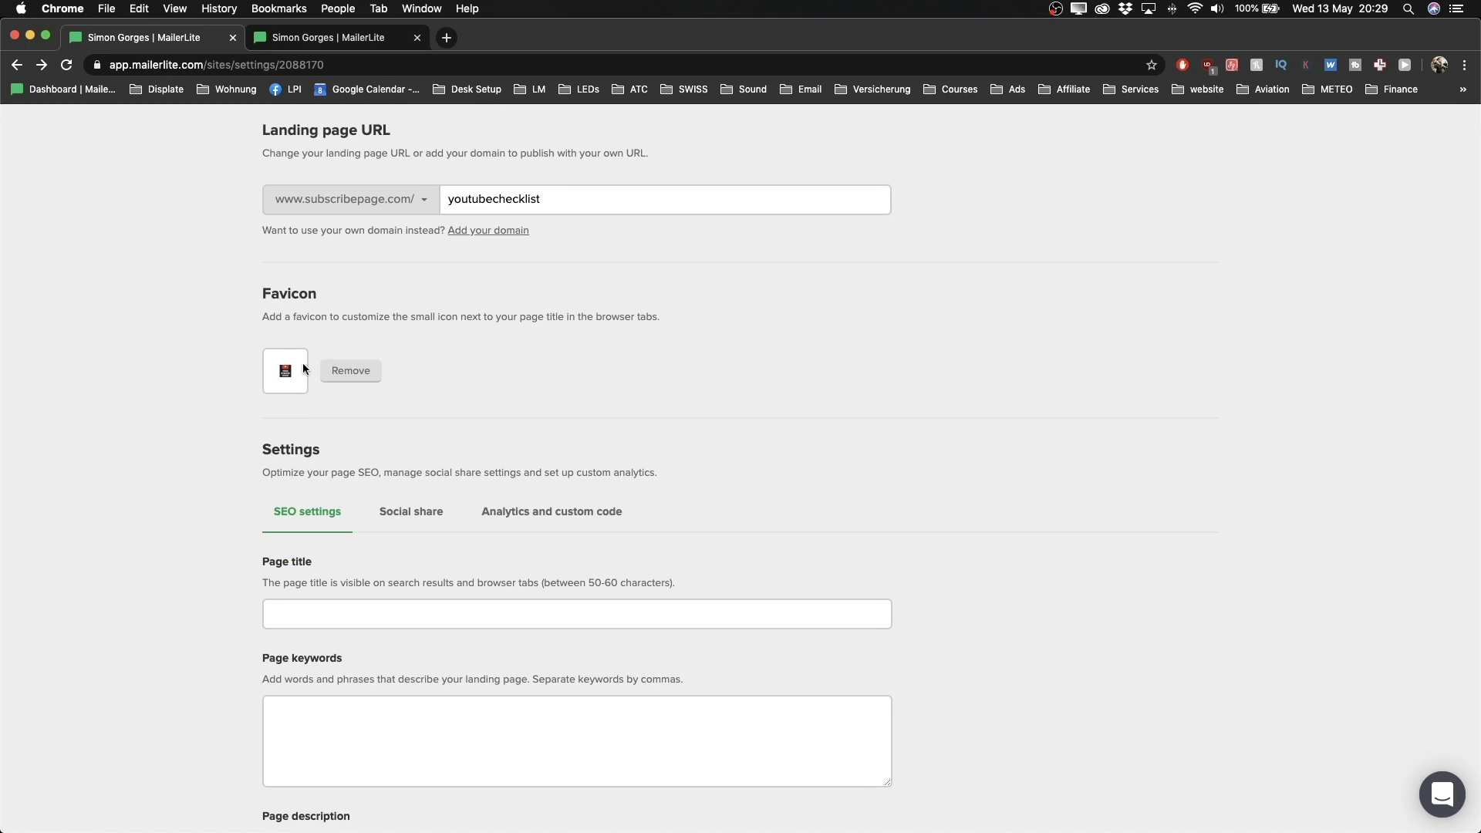
{"action": "scroll", "coordinate": [289, 378], "scroll_direction": "down", "scroll_amount": 3}
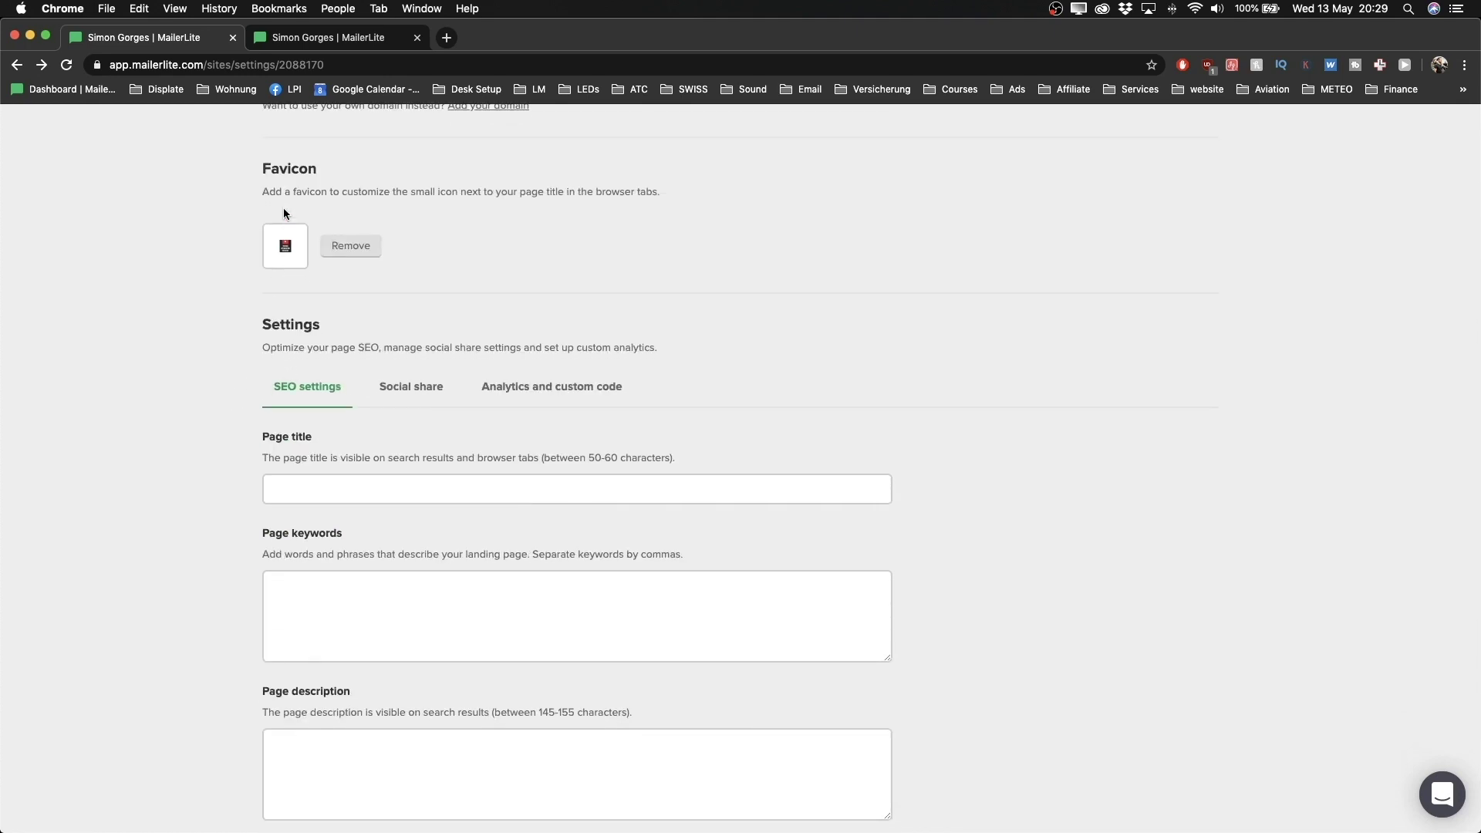
{"action": "scroll", "coordinate": [192, 387], "scroll_direction": "down", "scroll_amount": 3}
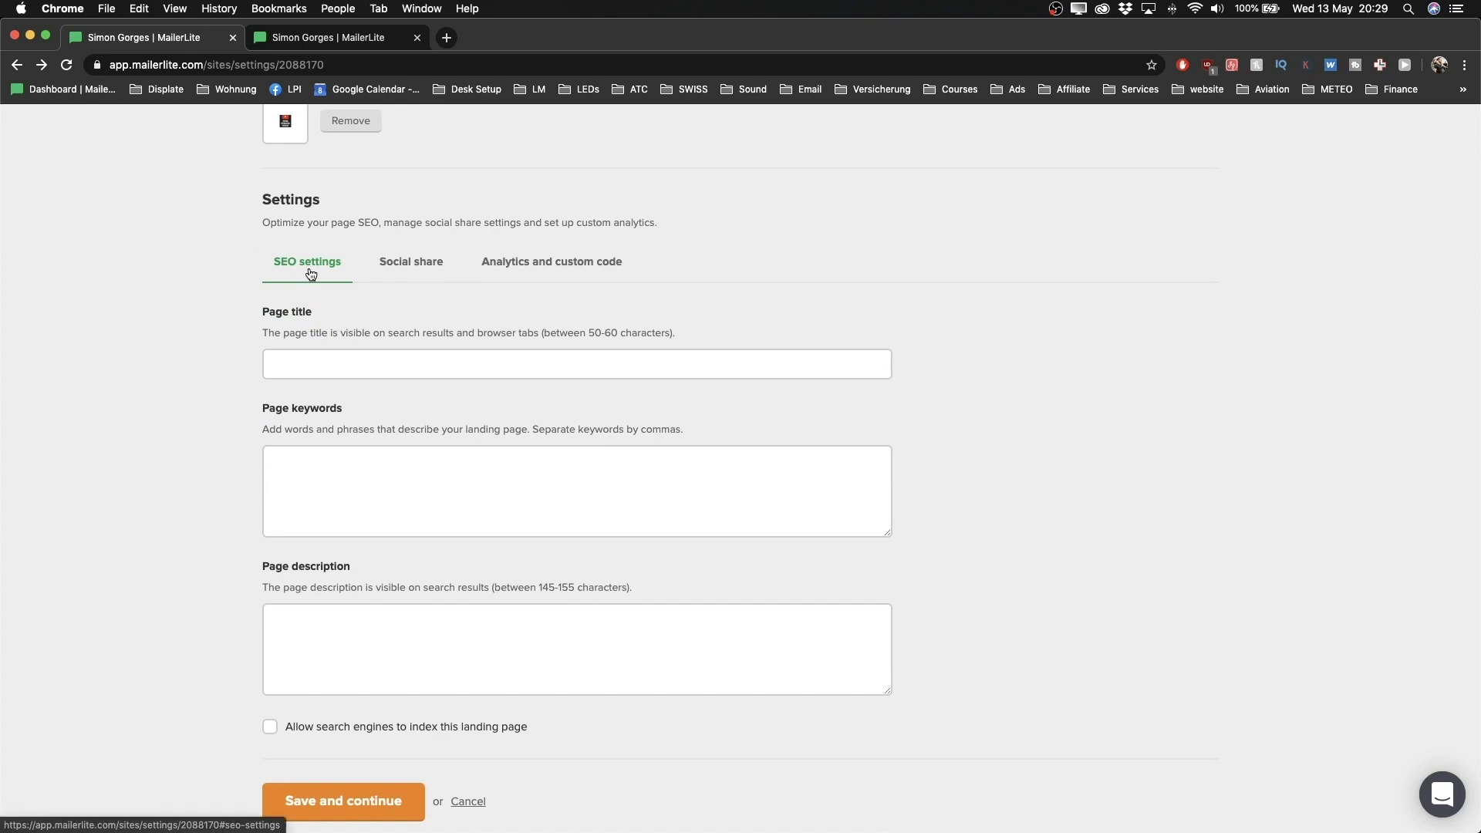
Step: Set the SEO page title to 'FREE Youtube Checklist'
{"action": "left_click", "coordinate": [299, 360]}
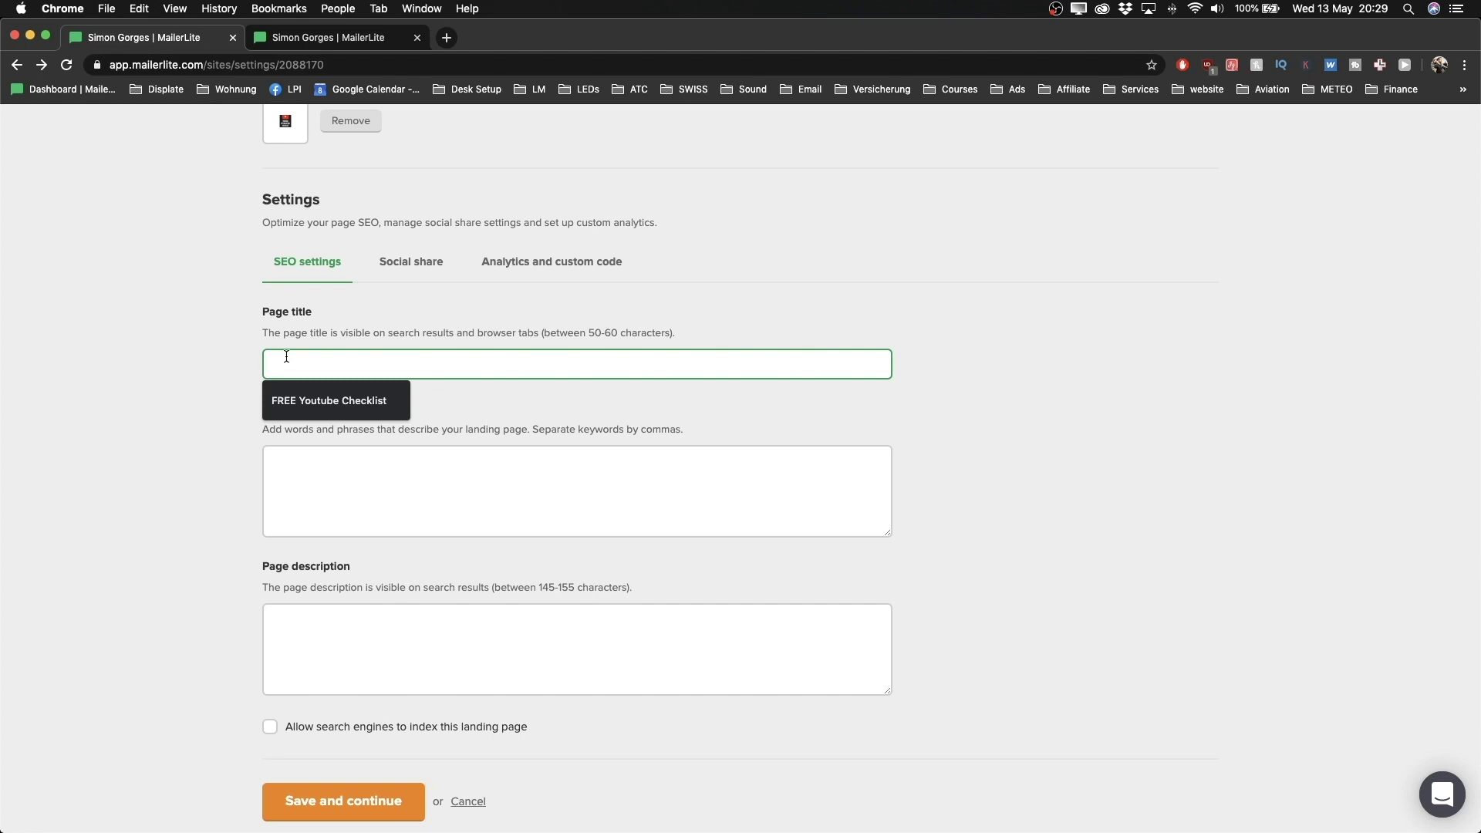
{"action": "key", "text": "Down"}
{"action": "key", "text": "Return"}
{"action": "left_click_drag", "start_coordinate": [266, 363], "coordinate": [414, 362]}
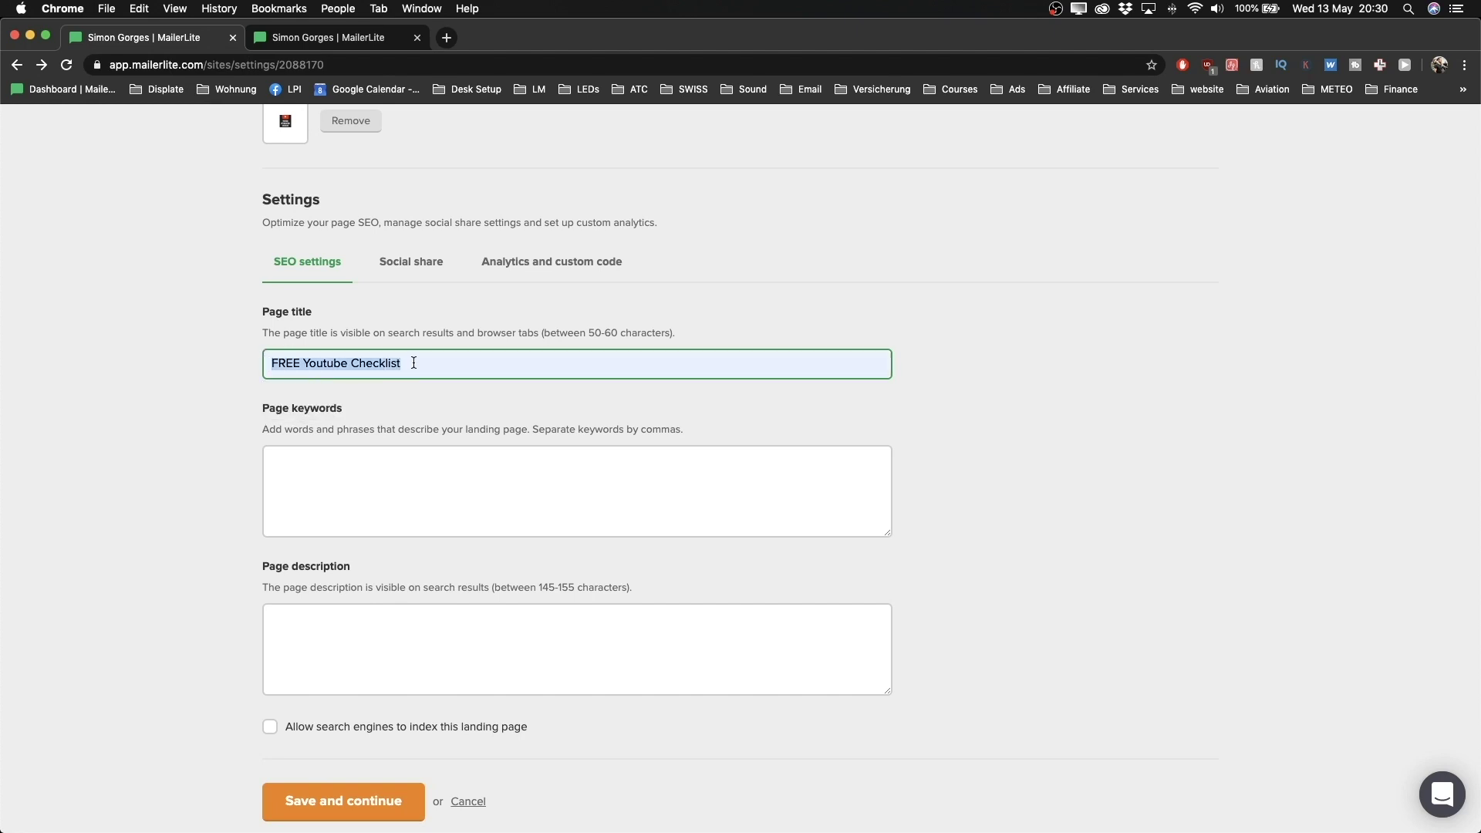
Step: Enter 'Youtube Checklist' as the page keywords
{"action": "left_click", "coordinate": [313, 475]}
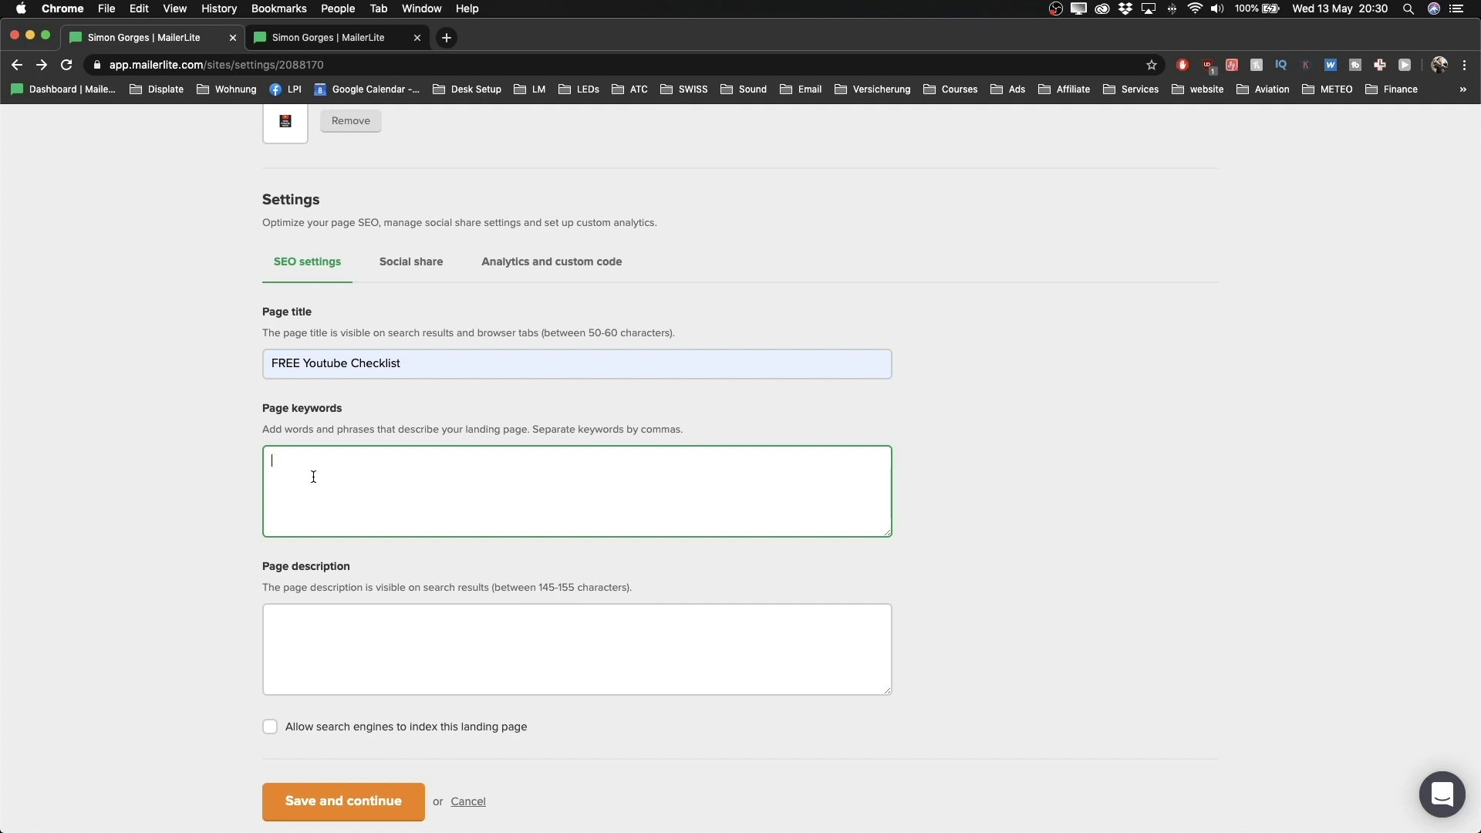
{"action": "type", "text": "Youtube Checklist"}
{"action": "scroll", "coordinate": [120, 548], "scroll_direction": "down", "scroll_amount": 1}
Step: Tick Allow search engines to index the landing page
{"action": "left_click", "coordinate": [332, 614]}
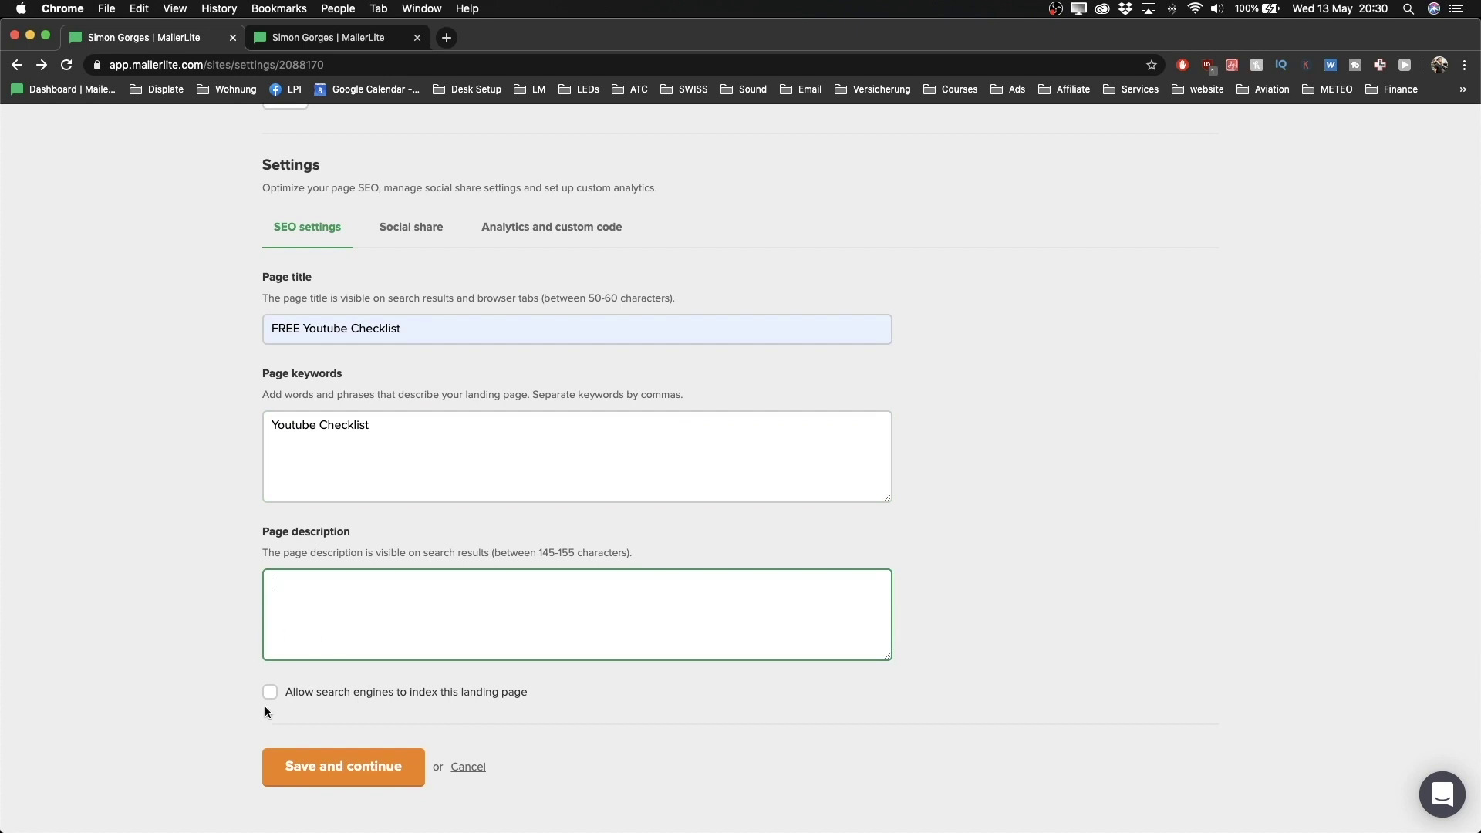
{"action": "scroll", "coordinate": [265, 712], "scroll_direction": "up", "scroll_amount": 3}
{"action": "scroll", "coordinate": [354, 701], "scroll_direction": "down", "scroll_amount": 1}
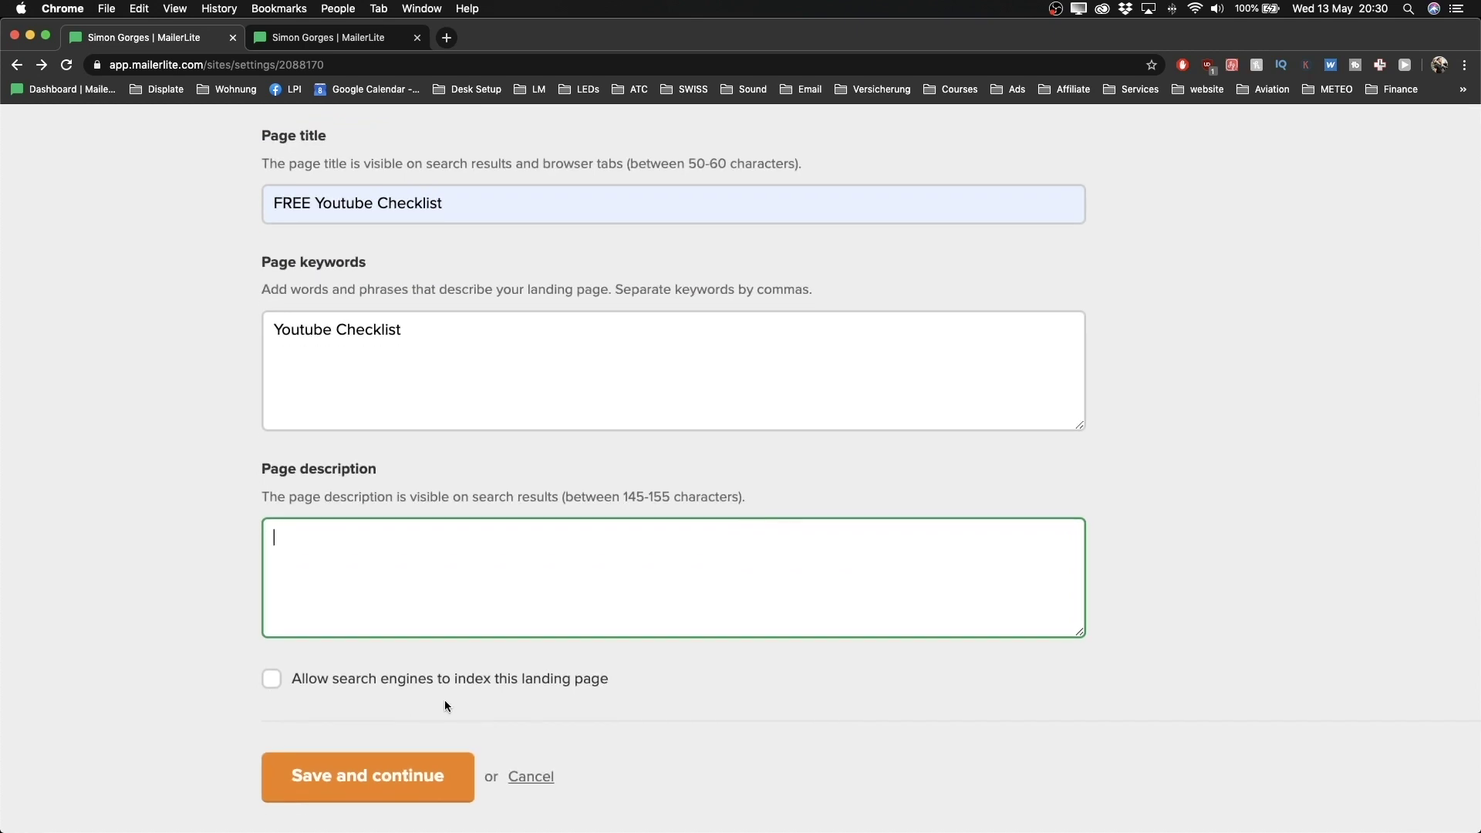
{"action": "left_click", "coordinate": [271, 679]}
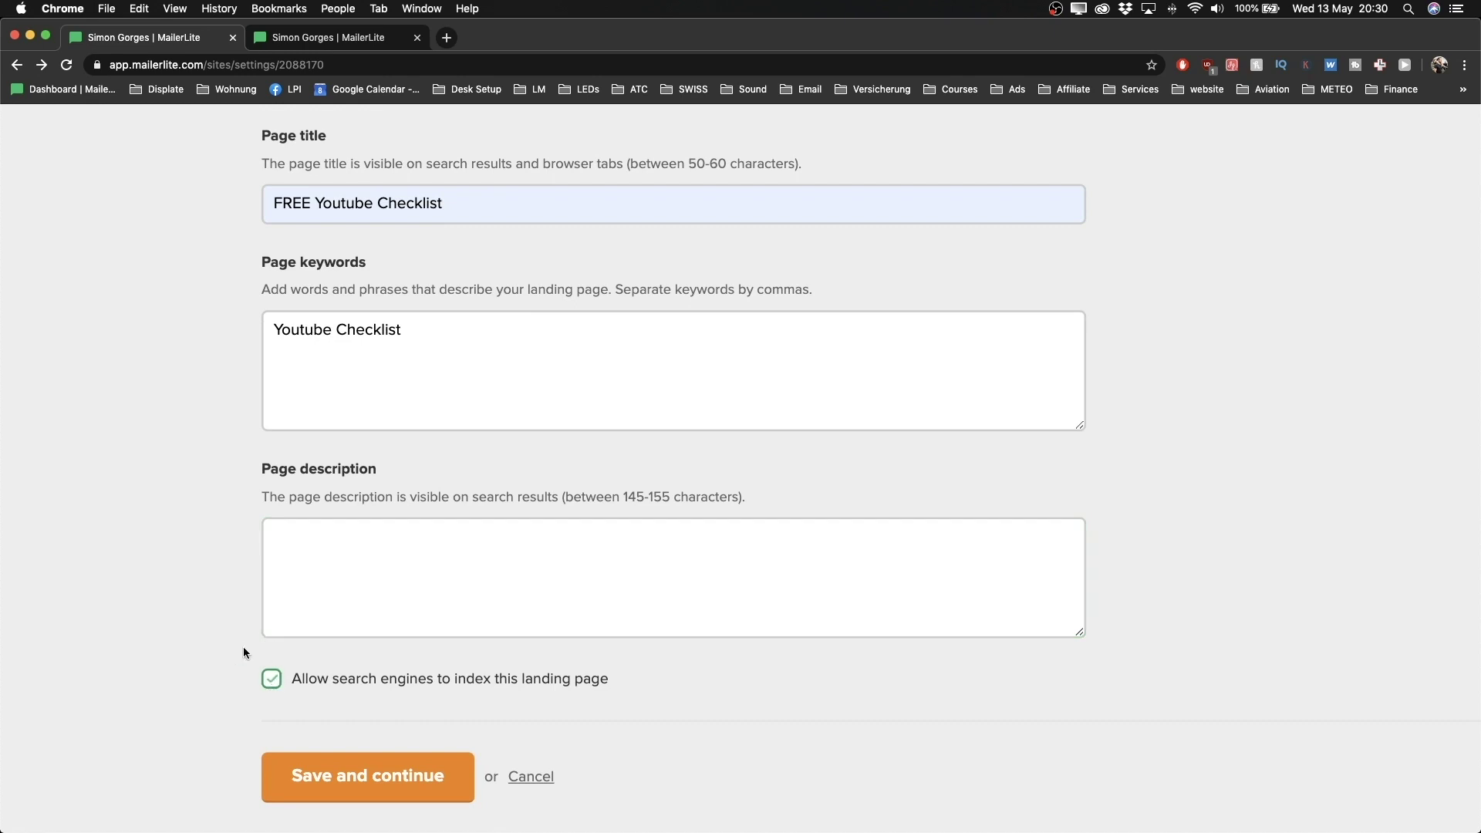
{"action": "scroll", "coordinate": [272, 680], "scroll_direction": "down", "scroll_amount": 3}
{"action": "left_click", "coordinate": [332, 771]}
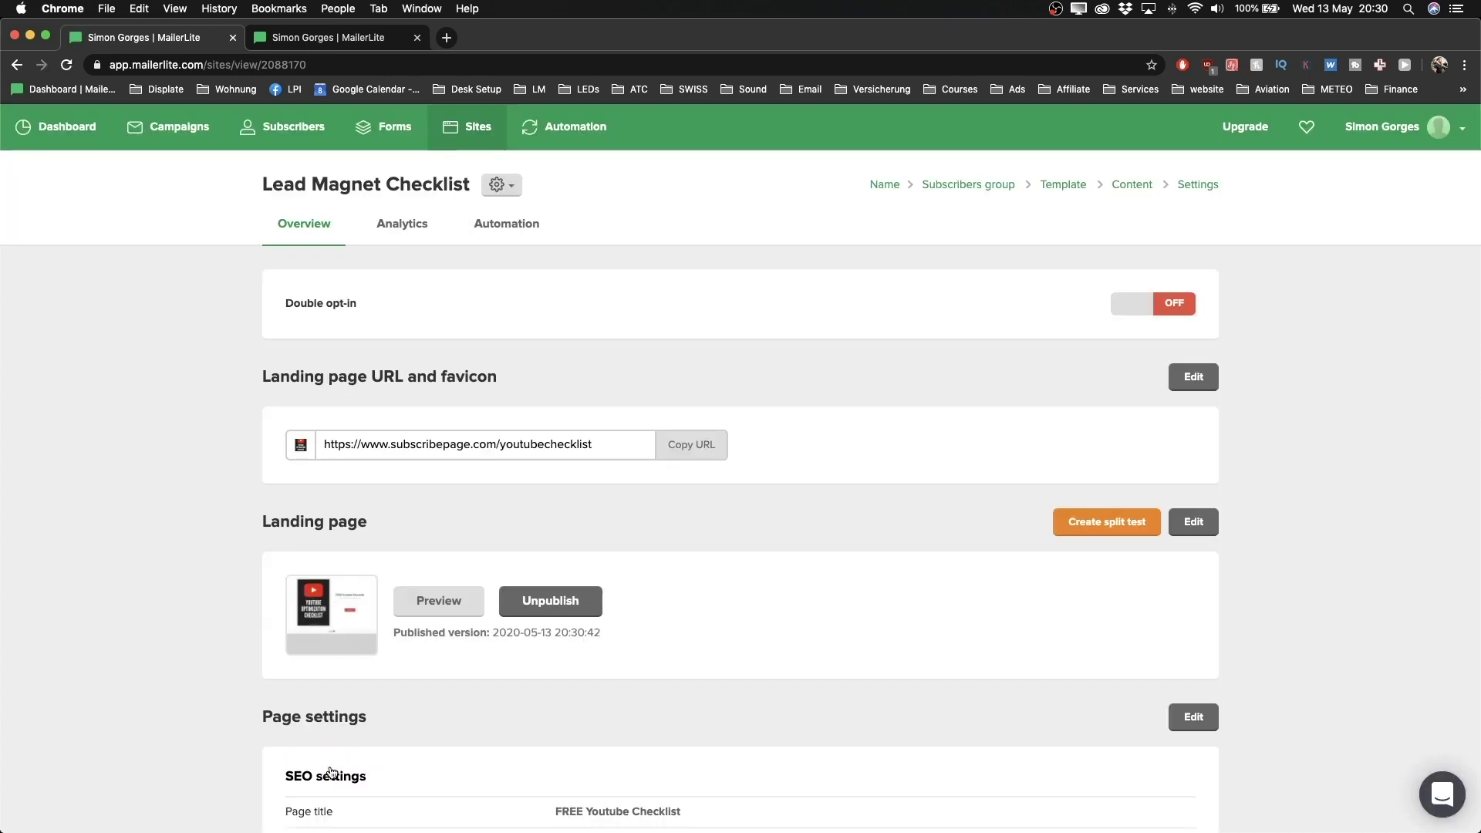
{"action": "scroll", "coordinate": [385, 664], "scroll_direction": "down", "scroll_amount": 2}
{"action": "scroll", "coordinate": [417, 494], "scroll_direction": "up", "scroll_amount": 2}
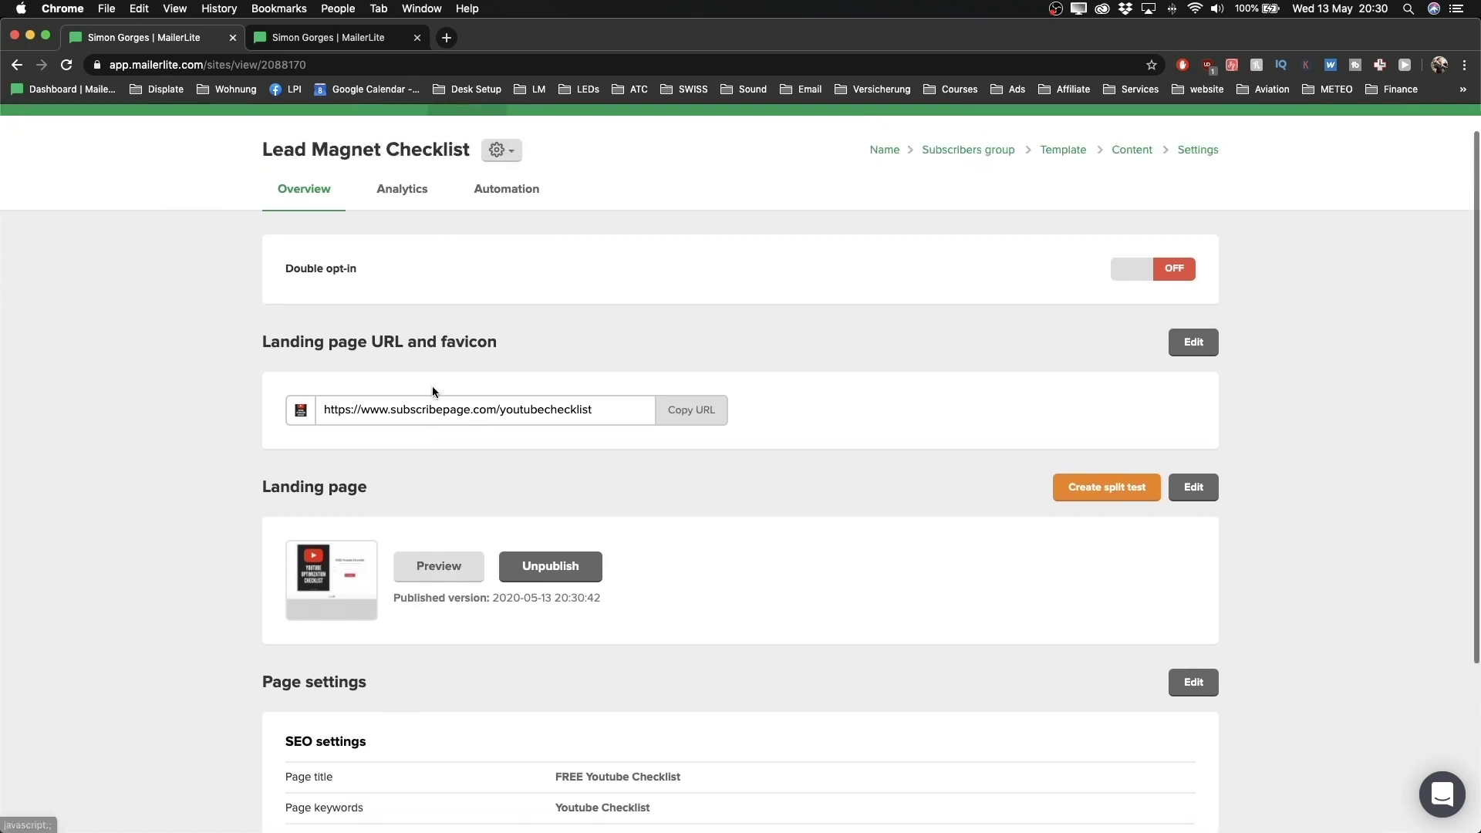
{"action": "scroll", "coordinate": [515, 416], "scroll_direction": "down", "scroll_amount": 2}
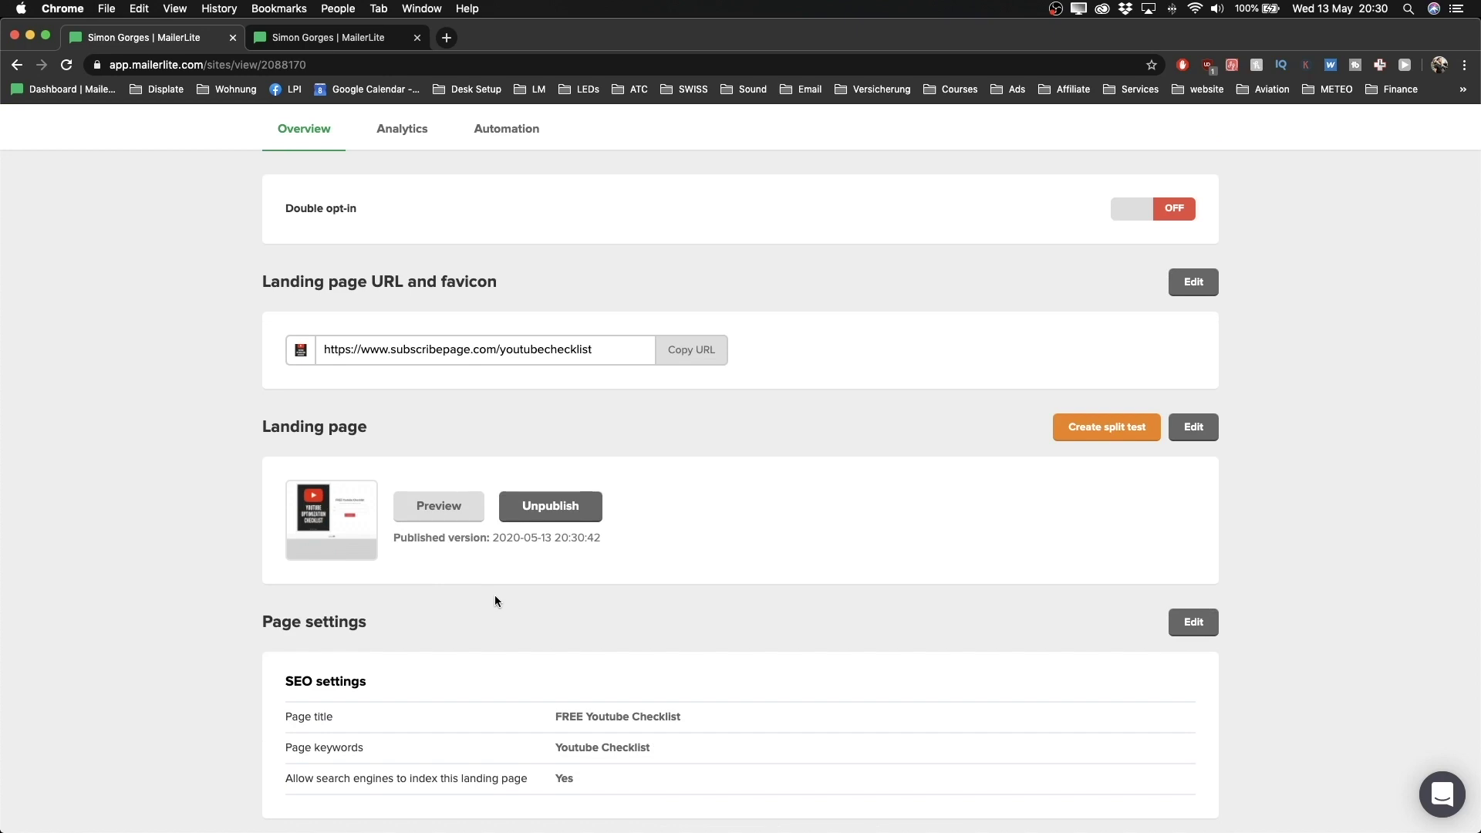
{"action": "scroll", "coordinate": [494, 601], "scroll_direction": "up", "scroll_amount": 3}
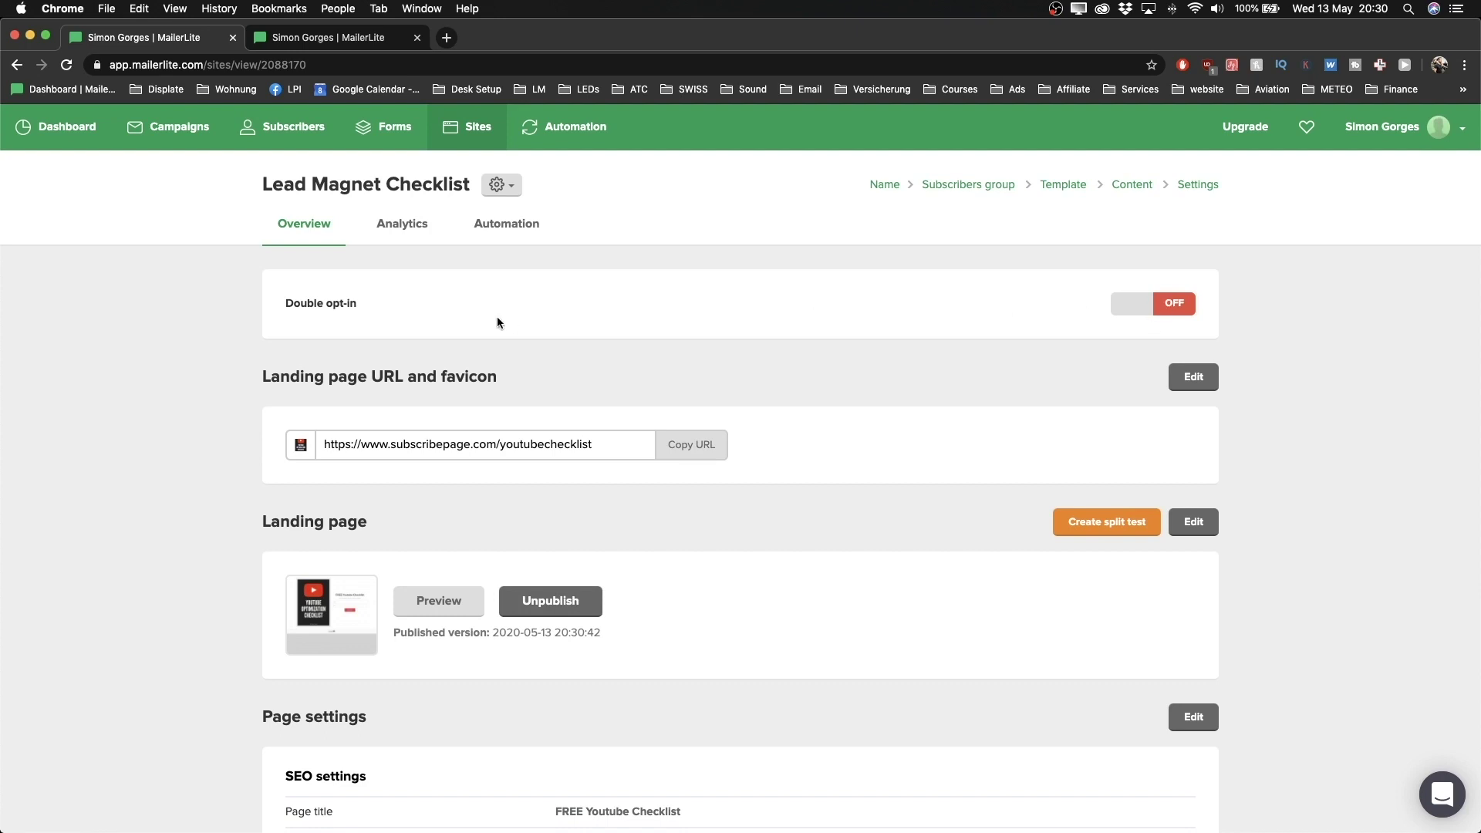
{"action": "scroll", "coordinate": [365, 327], "scroll_direction": "up", "scroll_amount": 5}
{"action": "scroll", "coordinate": [365, 327], "scroll_direction": "right", "scroll_amount": 3}
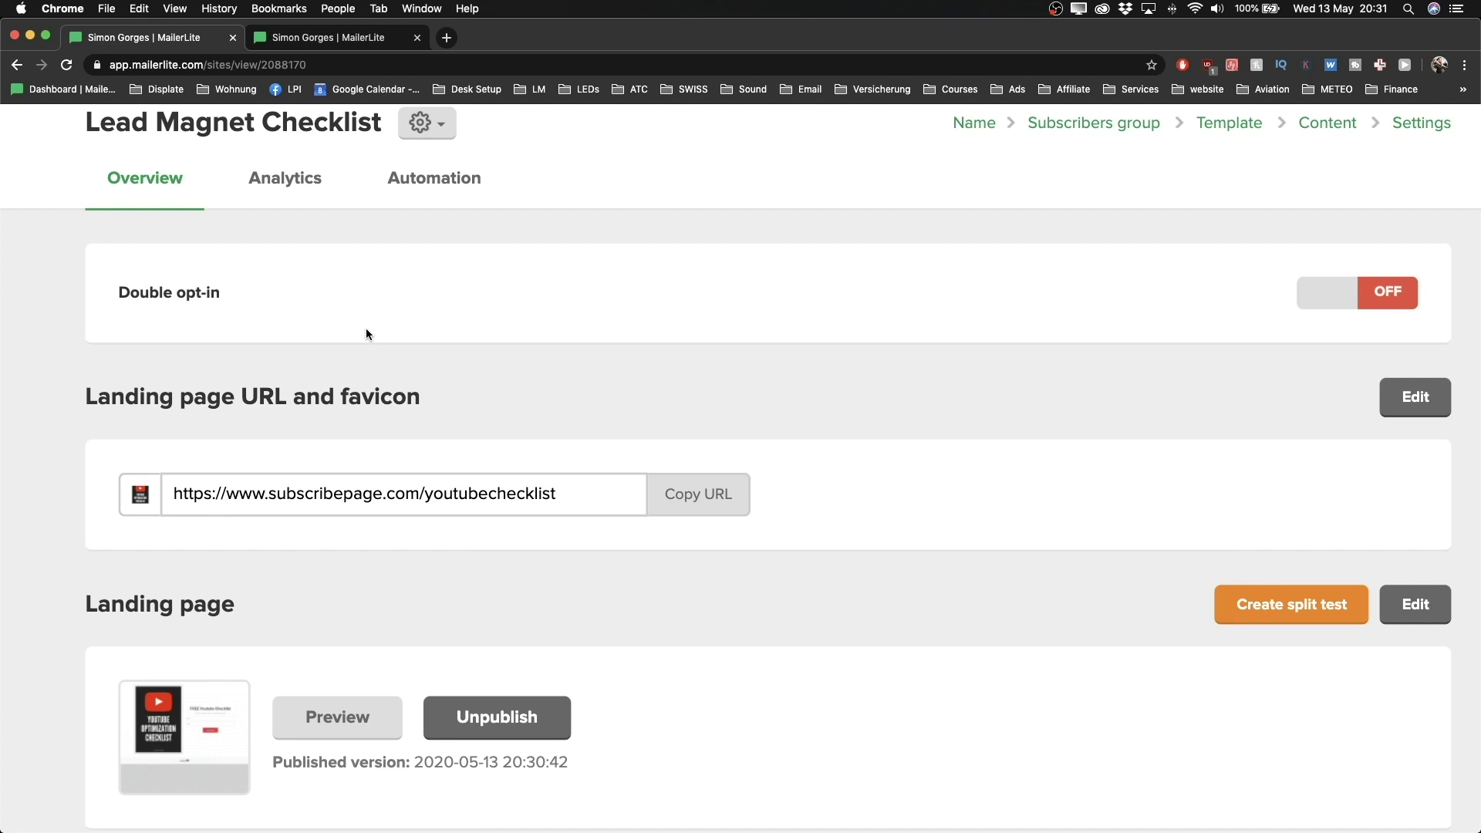
{"action": "scroll", "coordinate": [366, 327], "scroll_direction": "down", "scroll_amount": 5}
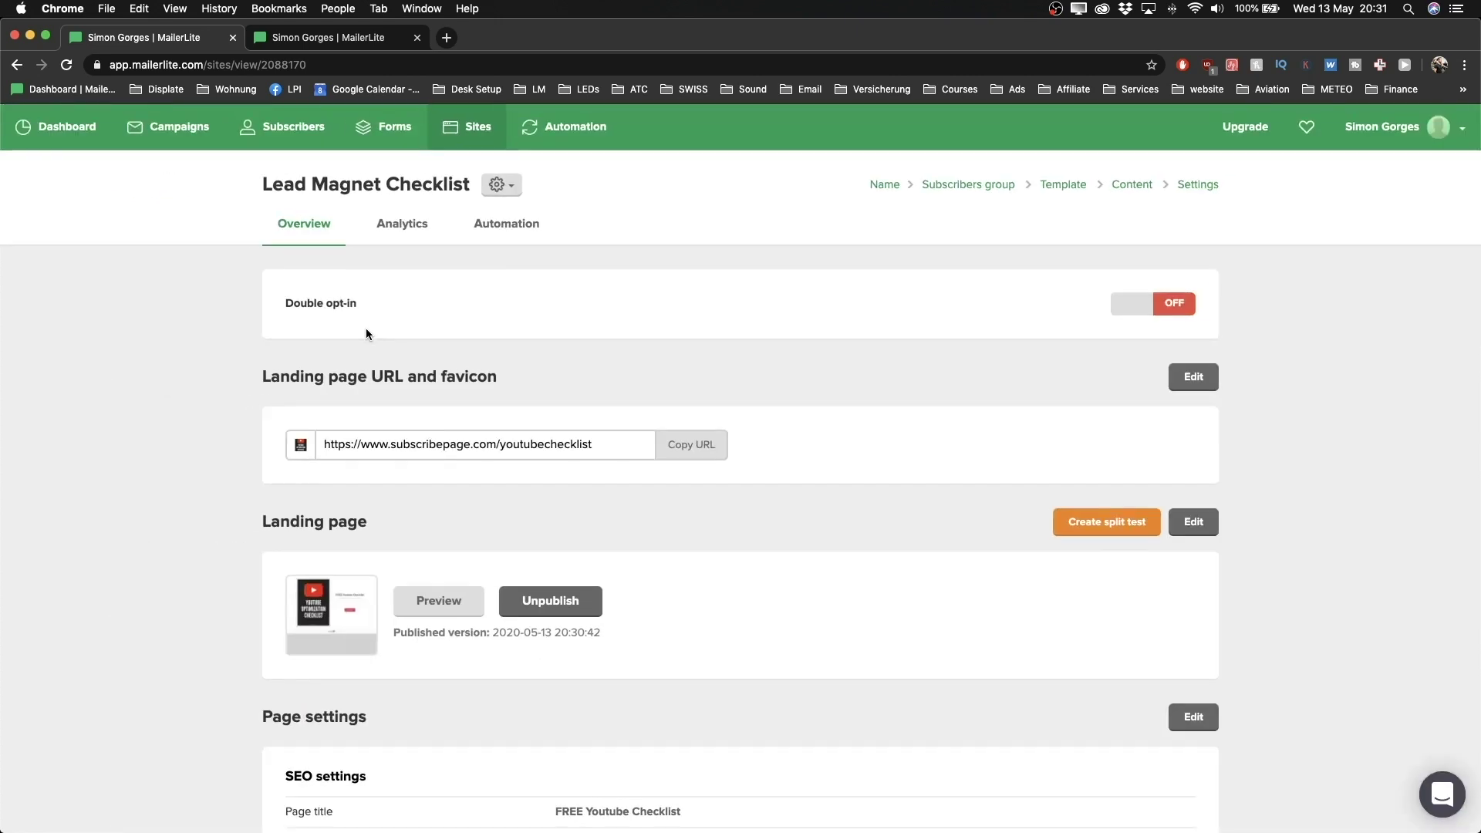
{"action": "left_click", "coordinate": [1189, 307]}
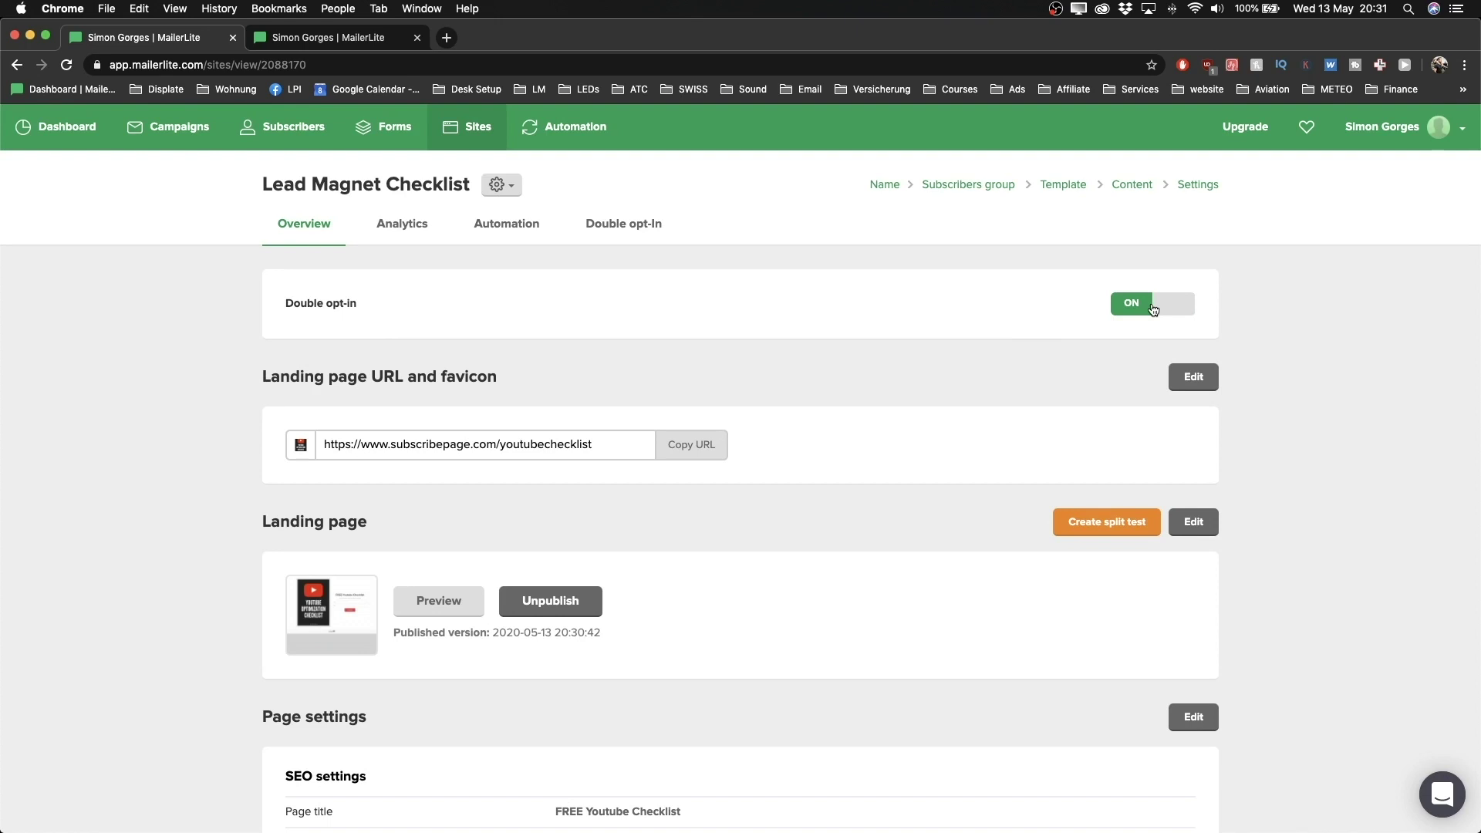
{"action": "left_click", "coordinate": [1152, 309]}
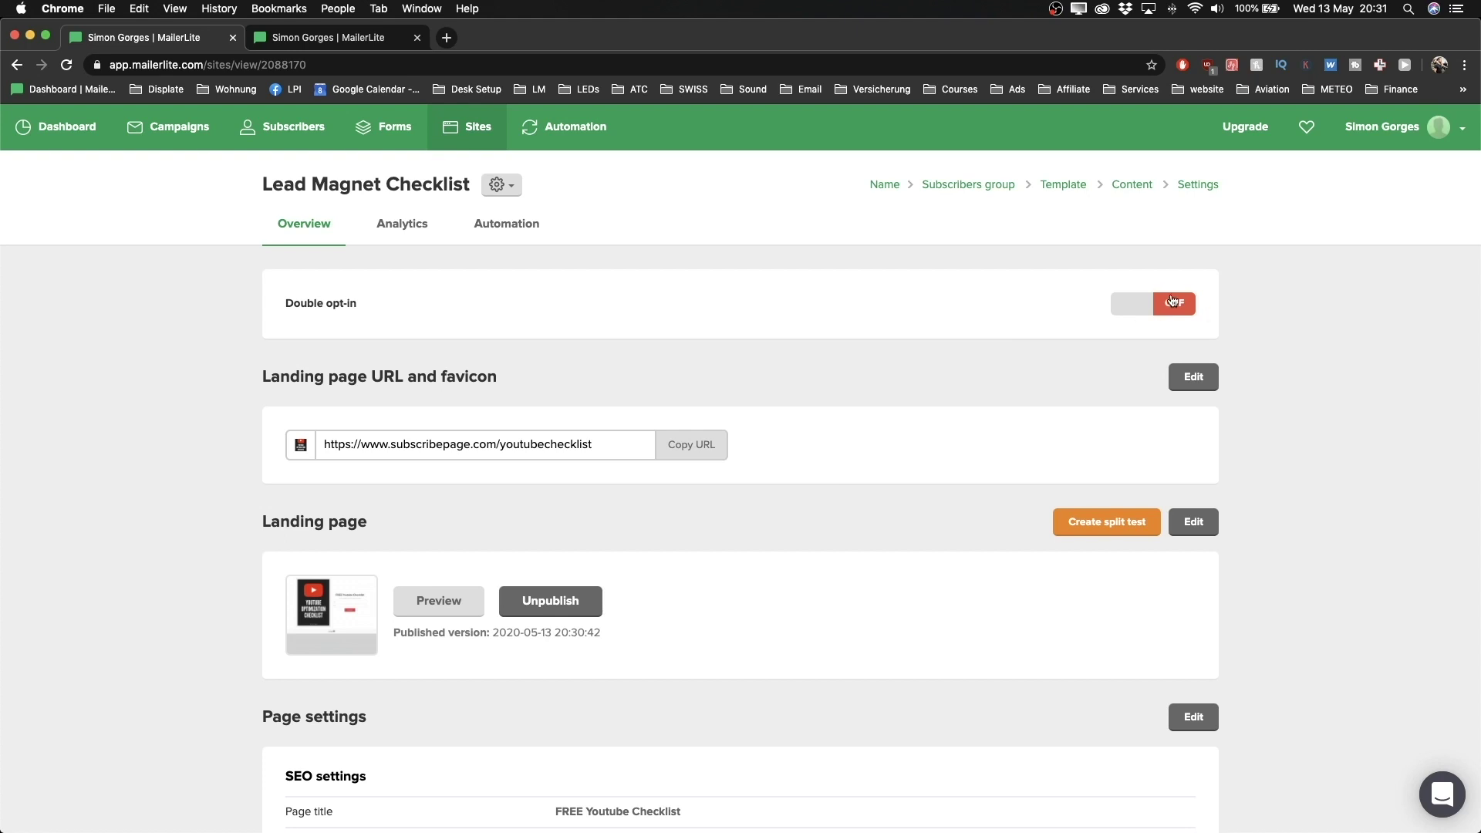
{"action": "scroll", "coordinate": [1053, 318], "scroll_direction": "down", "scroll_amount": 3}
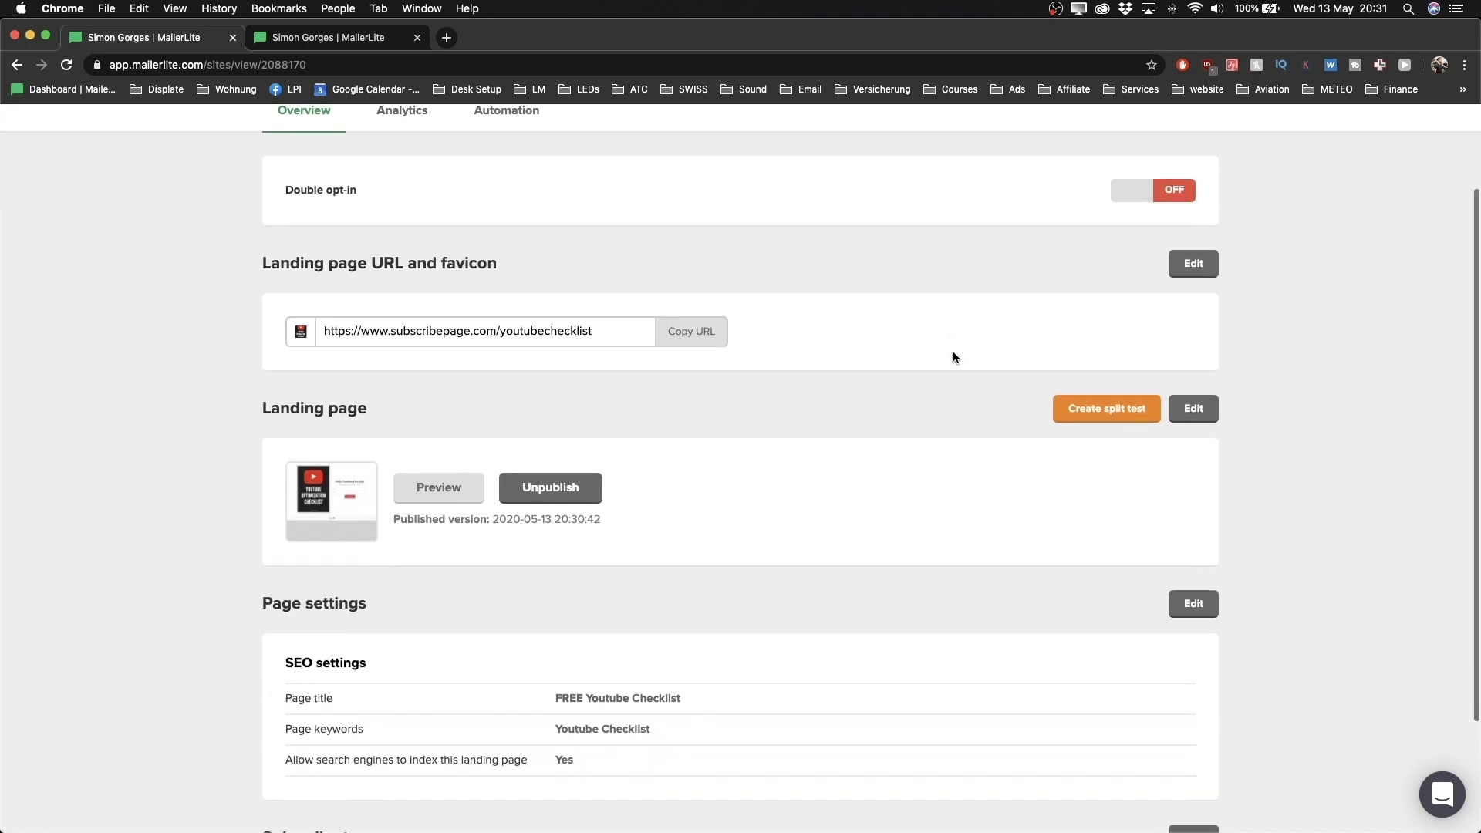
{"action": "scroll", "coordinate": [952, 352], "scroll_direction": "down", "scroll_amount": 1}
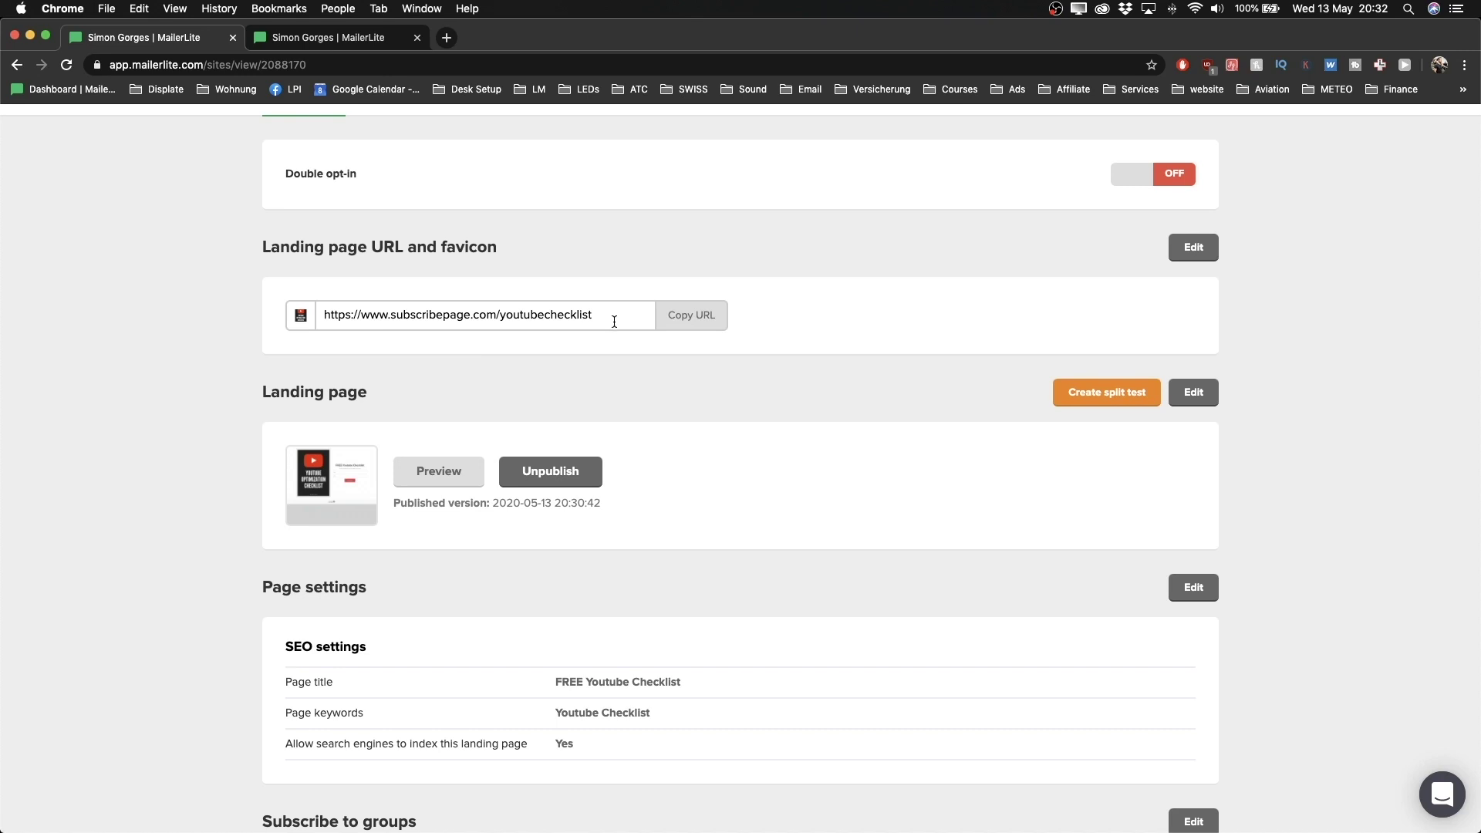
Step: Copy the published landing page URL to the clipboard
{"action": "scroll", "coordinate": [607, 315], "scroll_direction": "up", "scroll_amount": 2}
{"action": "left_click_drag", "start_coordinate": [610, 414], "coordinate": [312, 416]}
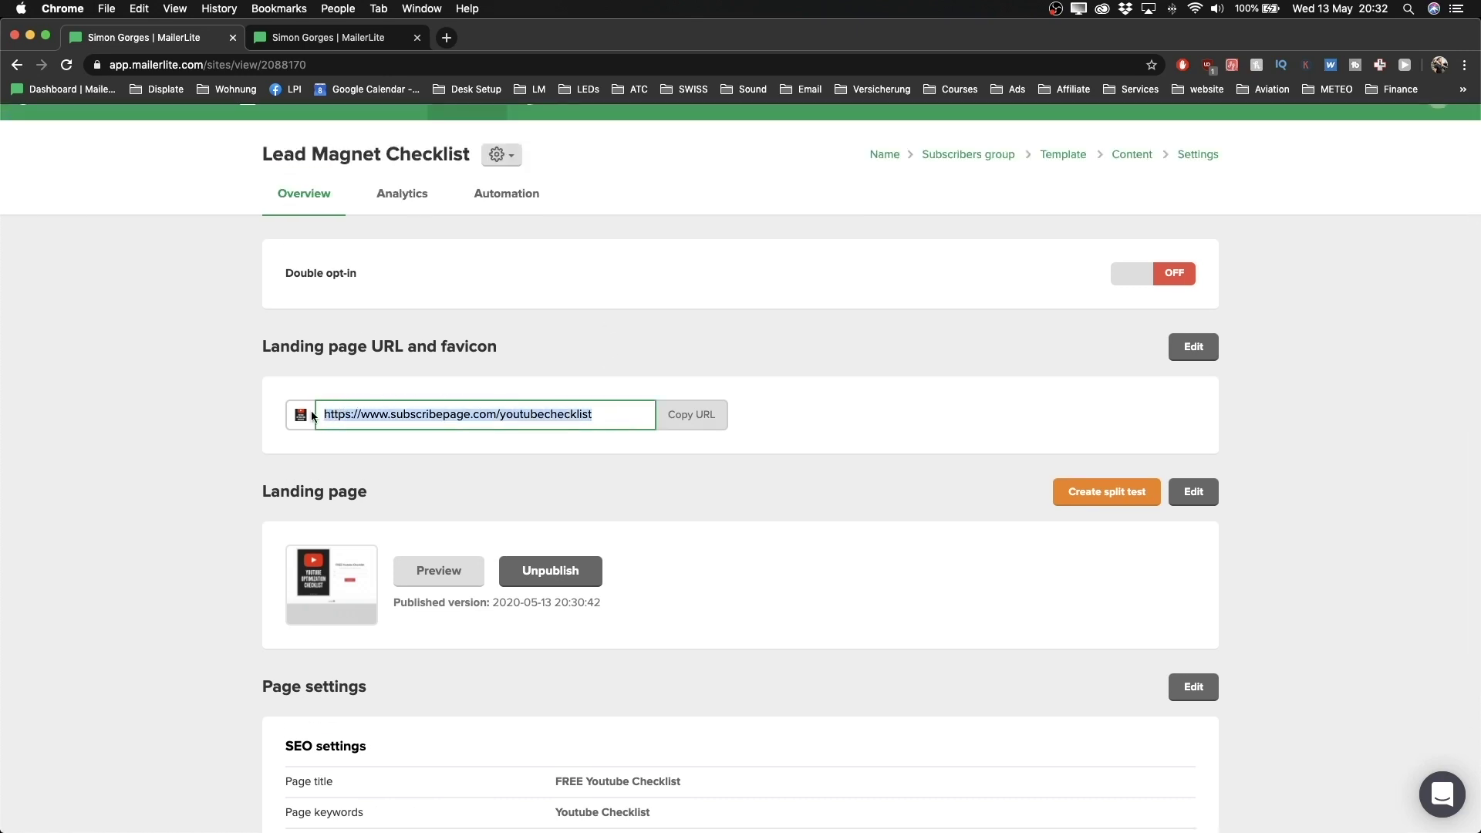
{"action": "right_click", "coordinate": [572, 410]}
{"action": "left_click", "coordinate": [602, 442]}
{"action": "left_click", "coordinate": [708, 424]}
Step: Paste the URL into a new browser tab and load the live signup page
{"action": "left_click", "coordinate": [447, 38]}
{"action": "key", "text": "super+v"}
{"action": "key", "text": "Return"}
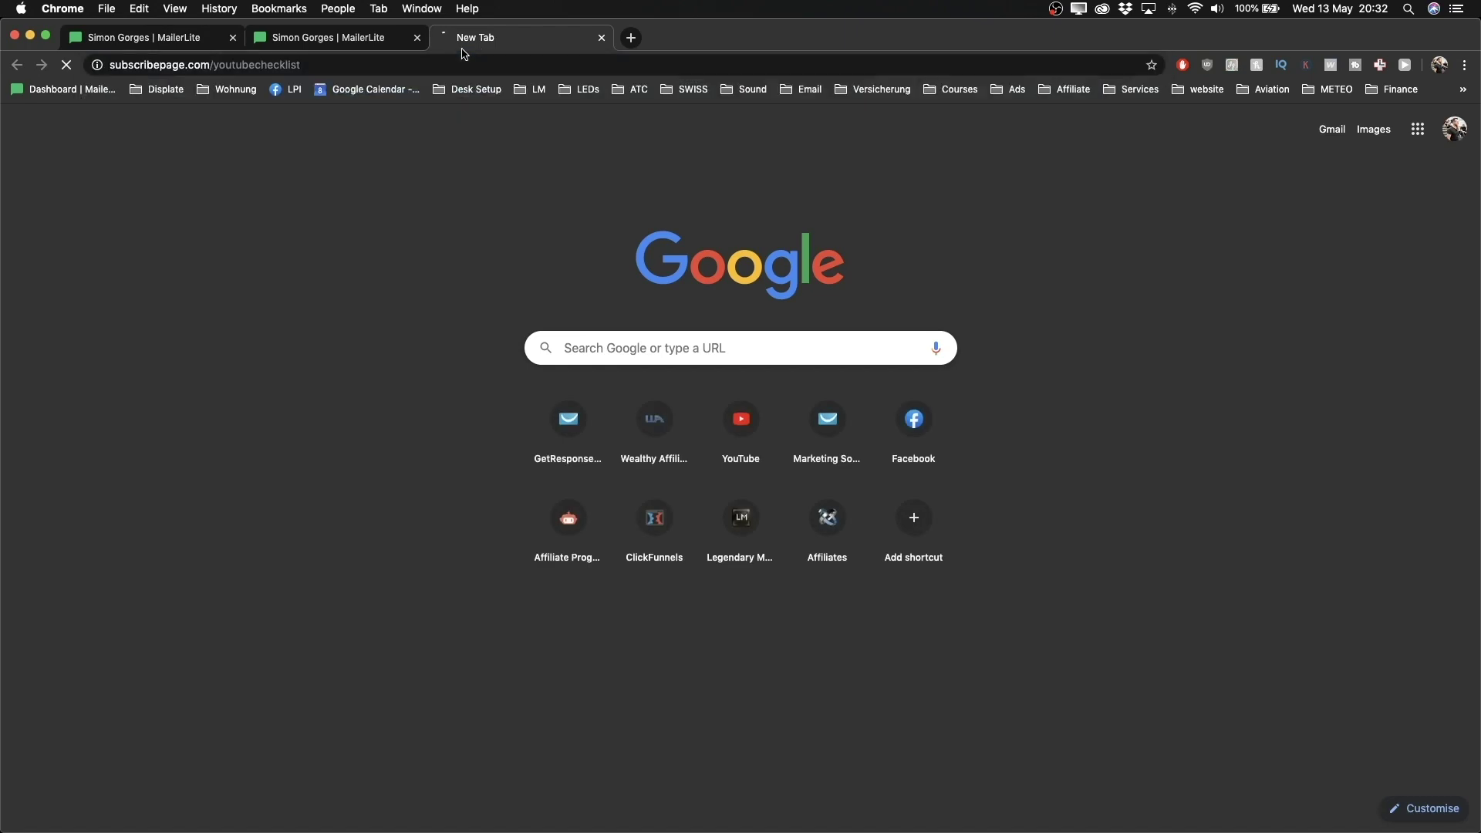
{"action": "scroll", "coordinate": [530, 359], "scroll_direction": "down", "scroll_amount": 1}
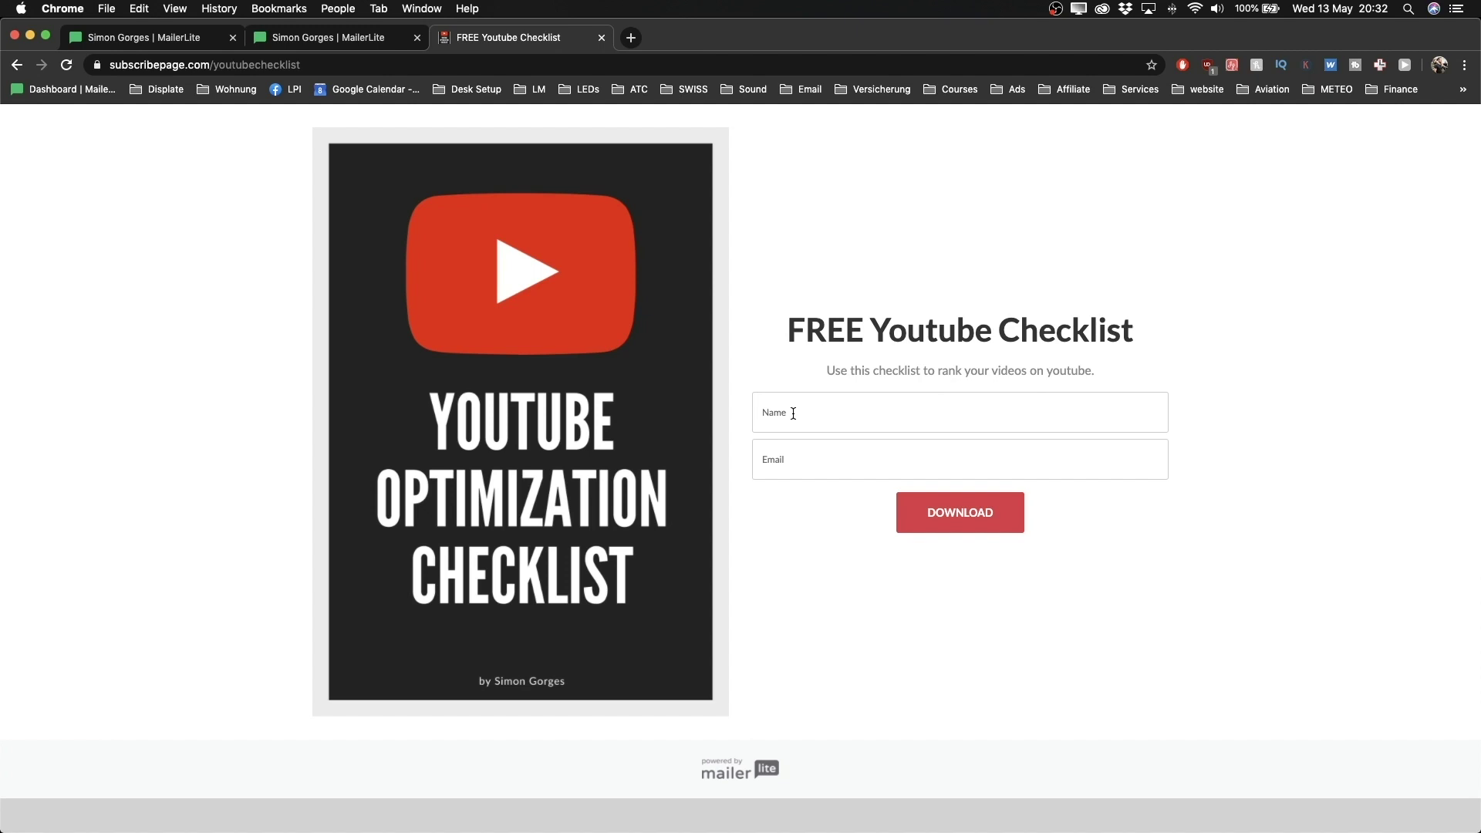
Step: Enter a test name and e-mail, submit via DOWNLOAD to reach the thank-you screen, then return to the account tab
{"action": "left_click", "coordinate": [793, 413]}
{"action": "type", "text": "Simon"}
{"action": "key", "text": "Tab"}
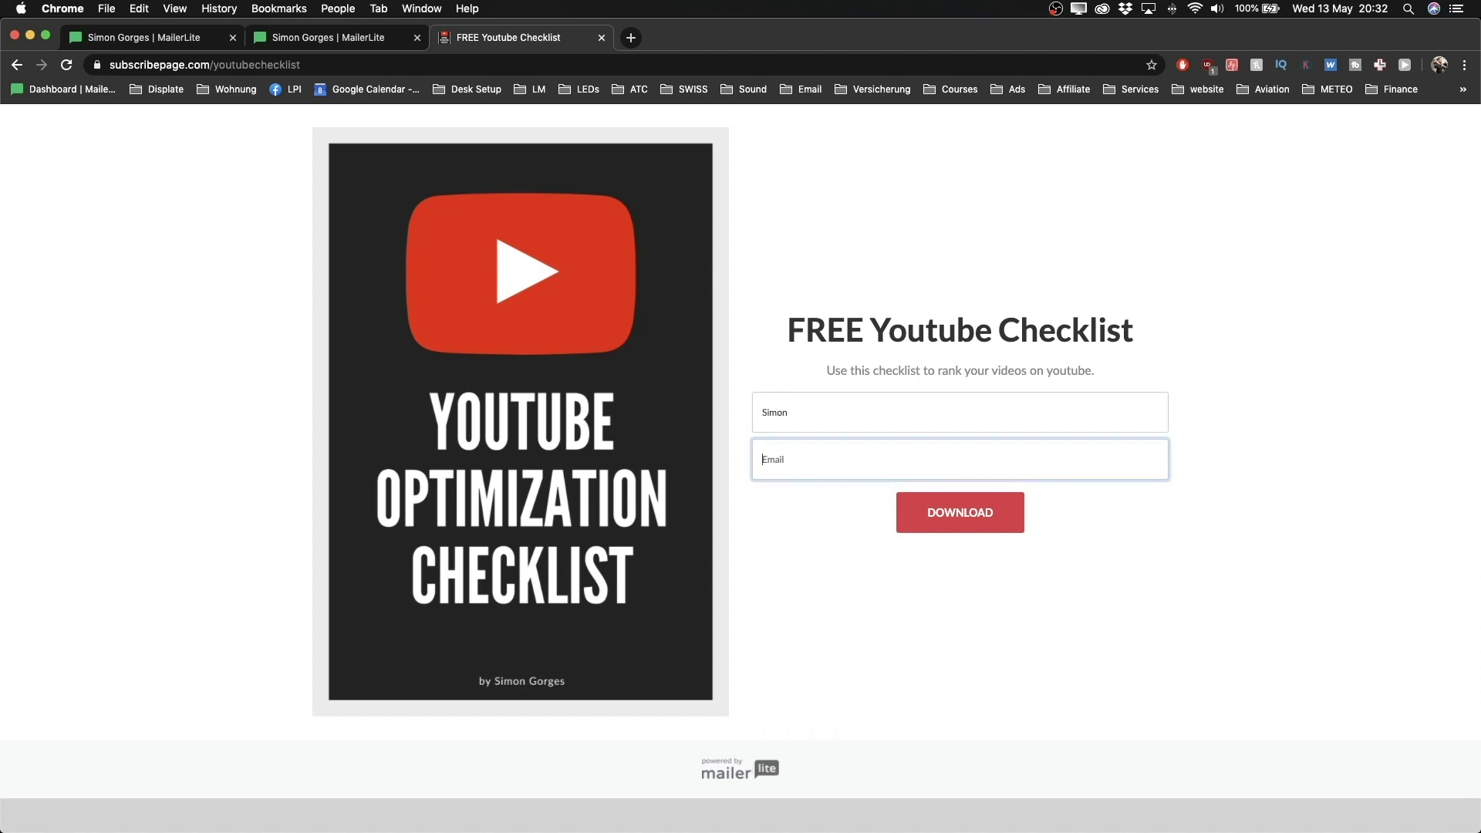
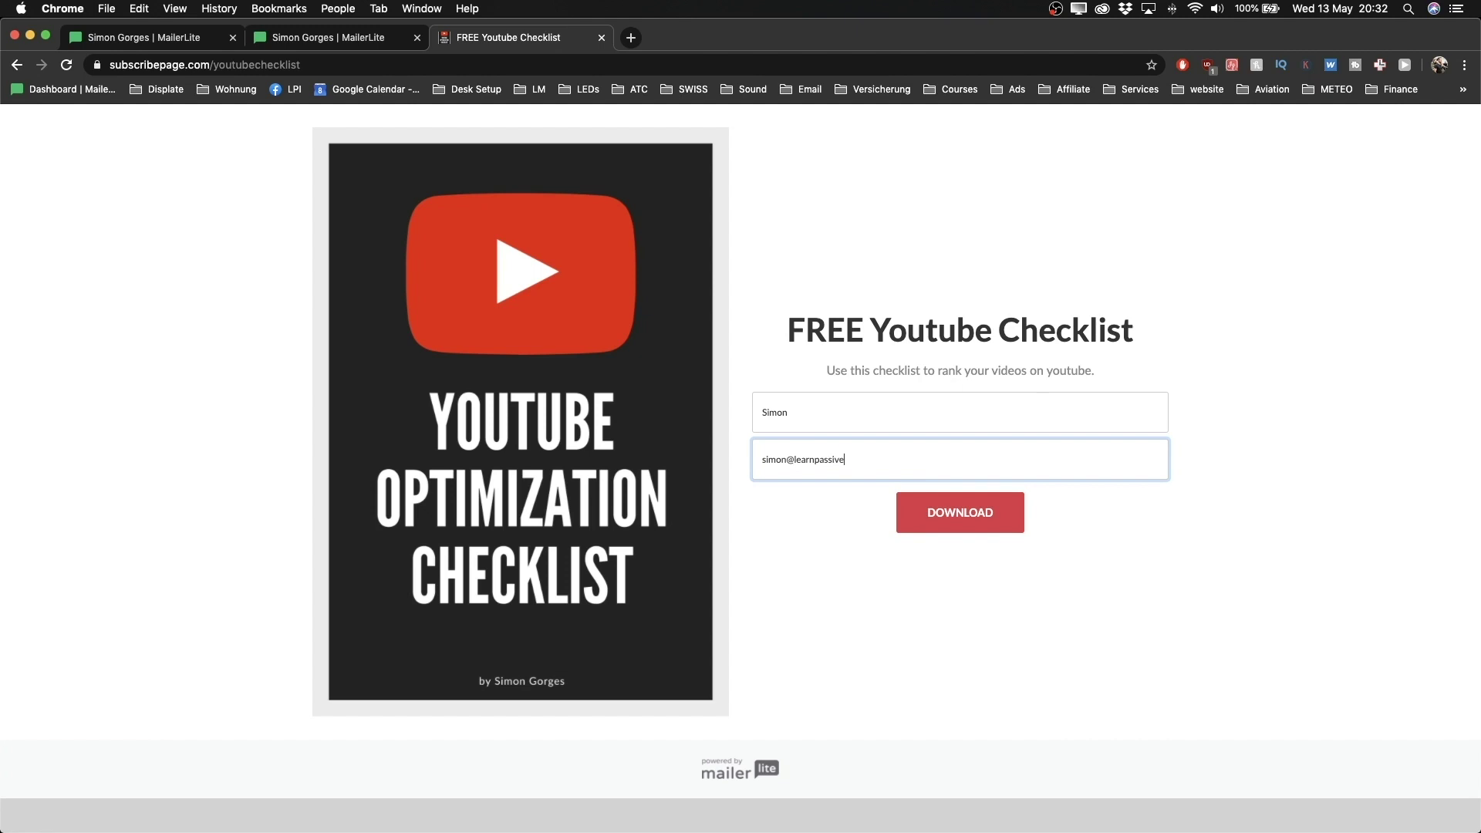
{"action": "left_click", "coordinate": [946, 511]}
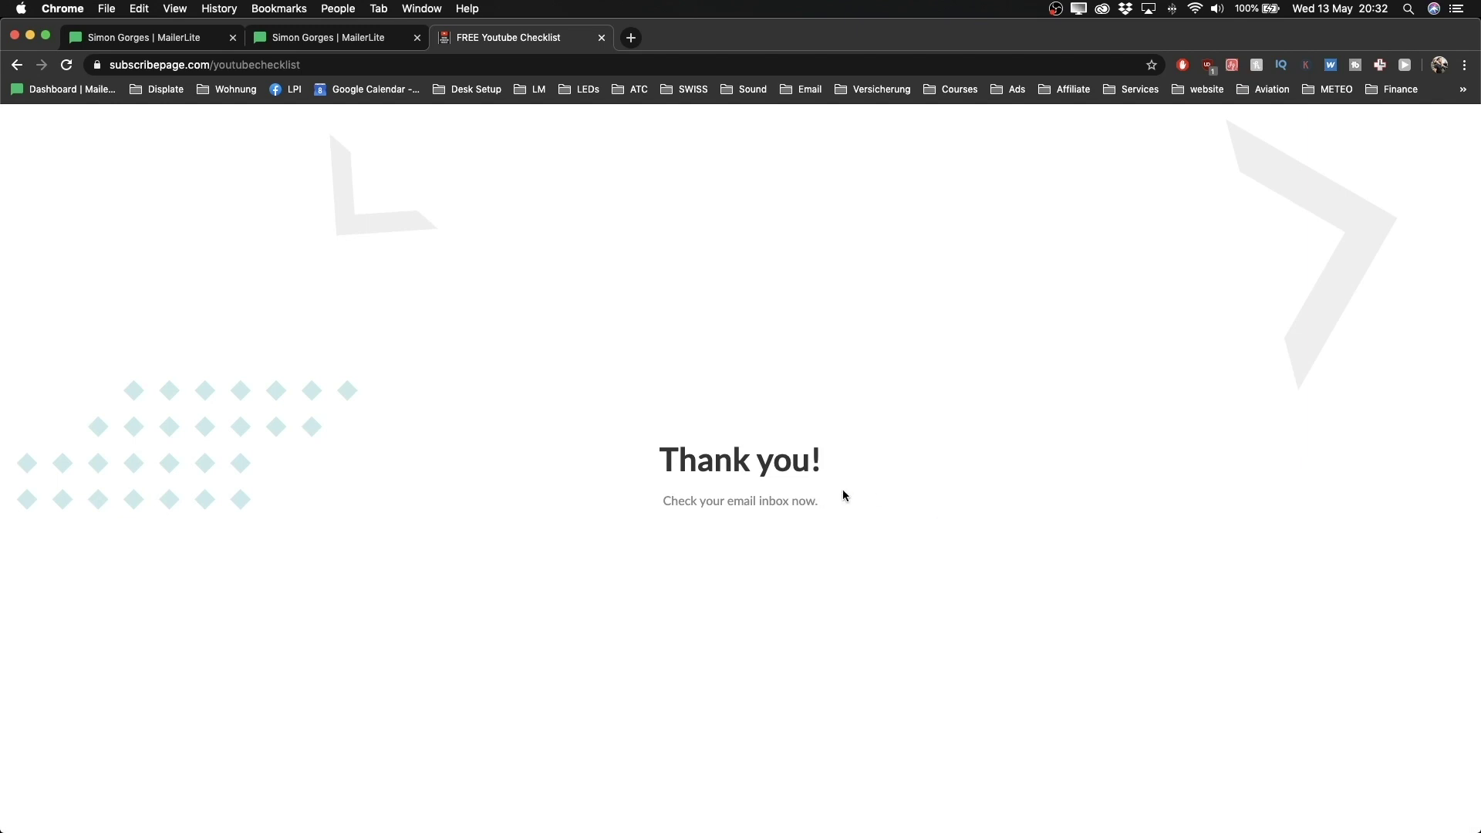
{"action": "mouse_move", "coordinate": [667, 503]}
{"action": "left_mouse_down"}
{"action": "mouse_move", "coordinate": [882, 506]}
{"action": "mouse_move", "coordinate": [665, 503]}
{"action": "left_mouse_up"}
{"action": "left_click", "coordinate": [336, 38]}
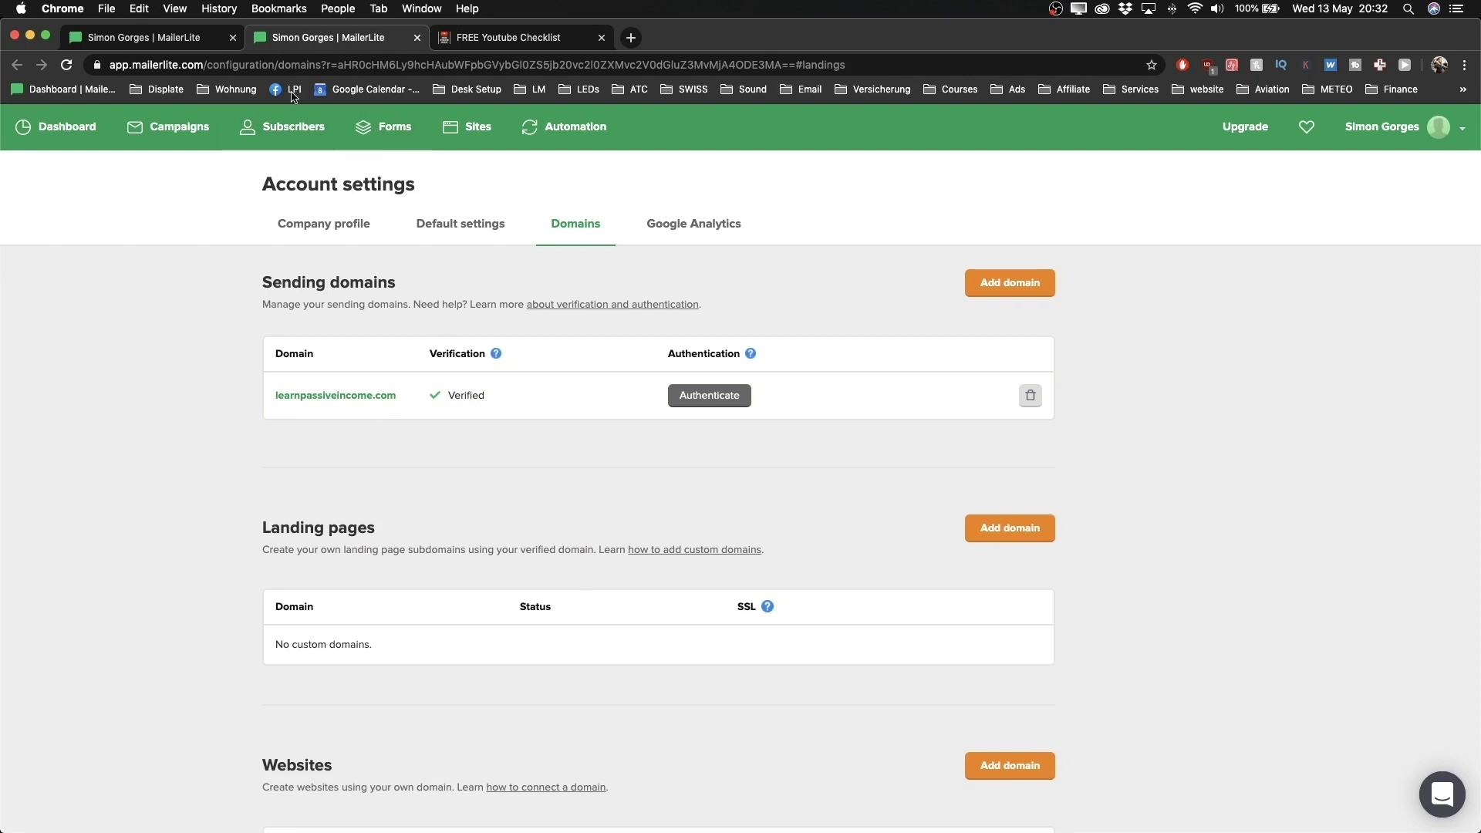
Step: Check the Subscribers list shows the single active test subscriber, then view the Groups tab
{"action": "left_click", "coordinate": [158, 37]}
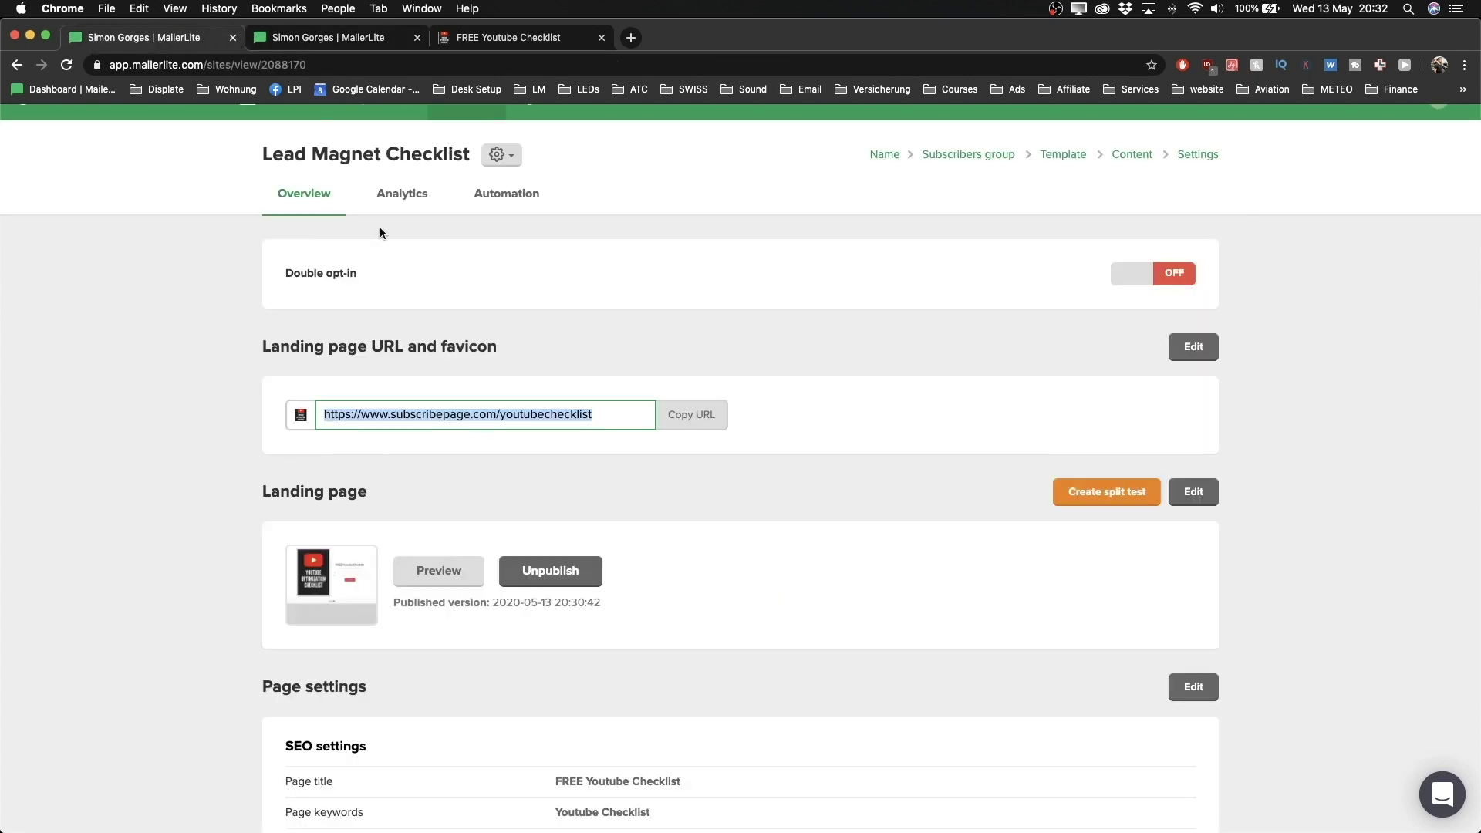
{"action": "scroll", "coordinate": [189, 290], "scroll_direction": "up", "scroll_amount": 2}
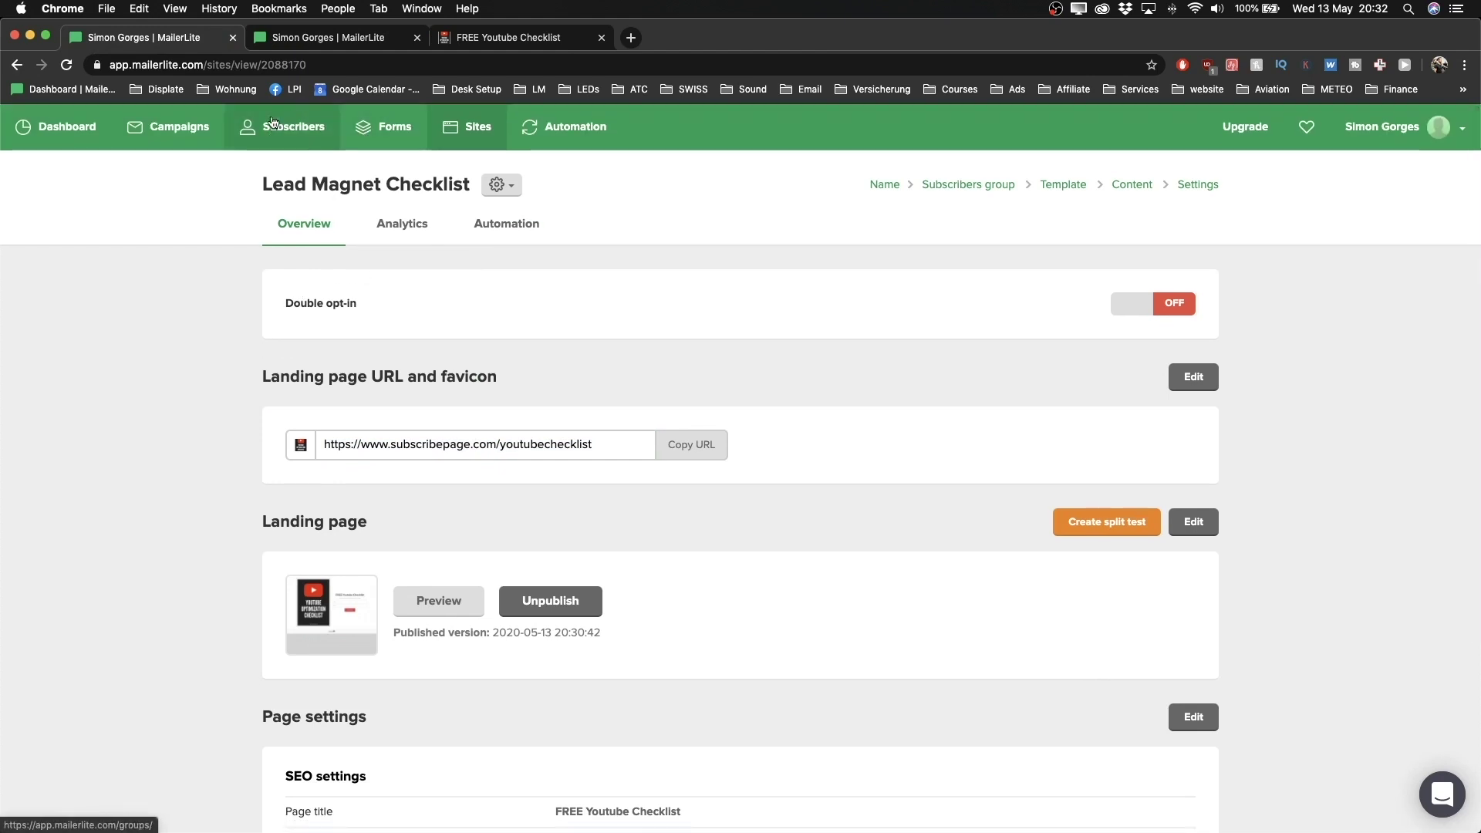
{"action": "left_click", "coordinate": [280, 145]}
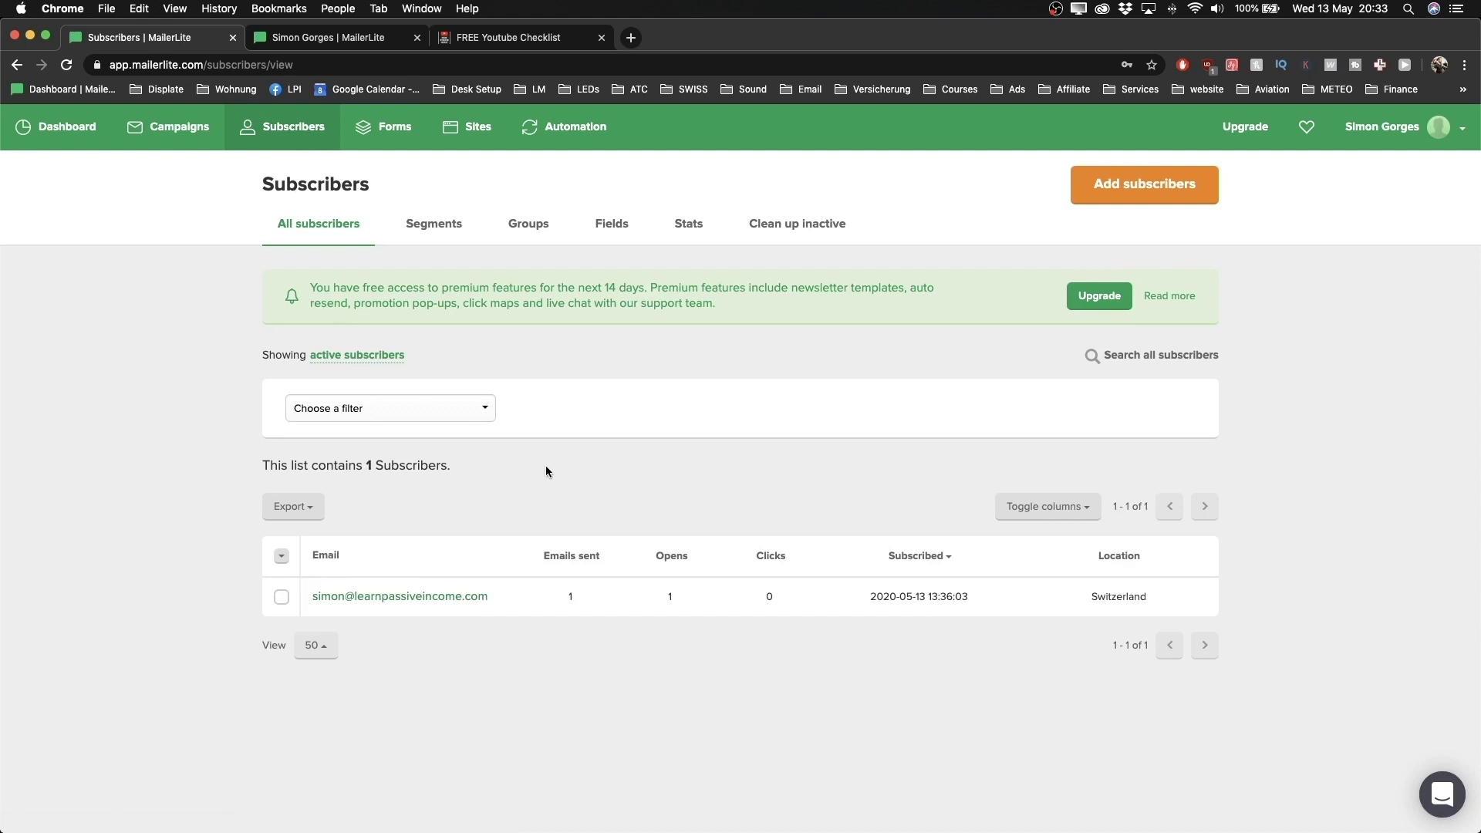
{"action": "left_click_drag", "start_coordinate": [498, 596], "coordinate": [308, 597]}
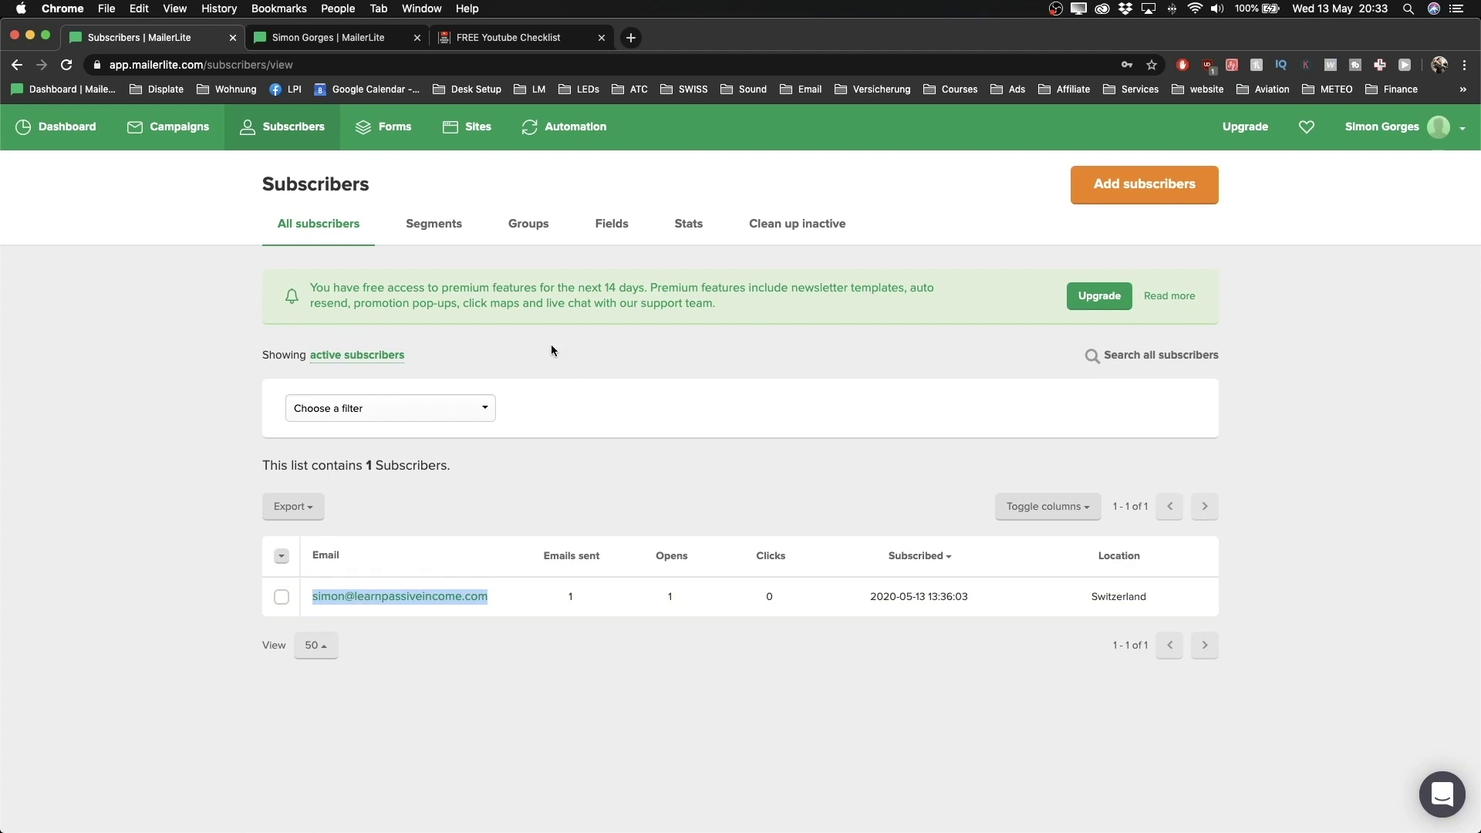
{"action": "left_click", "coordinate": [513, 489]}
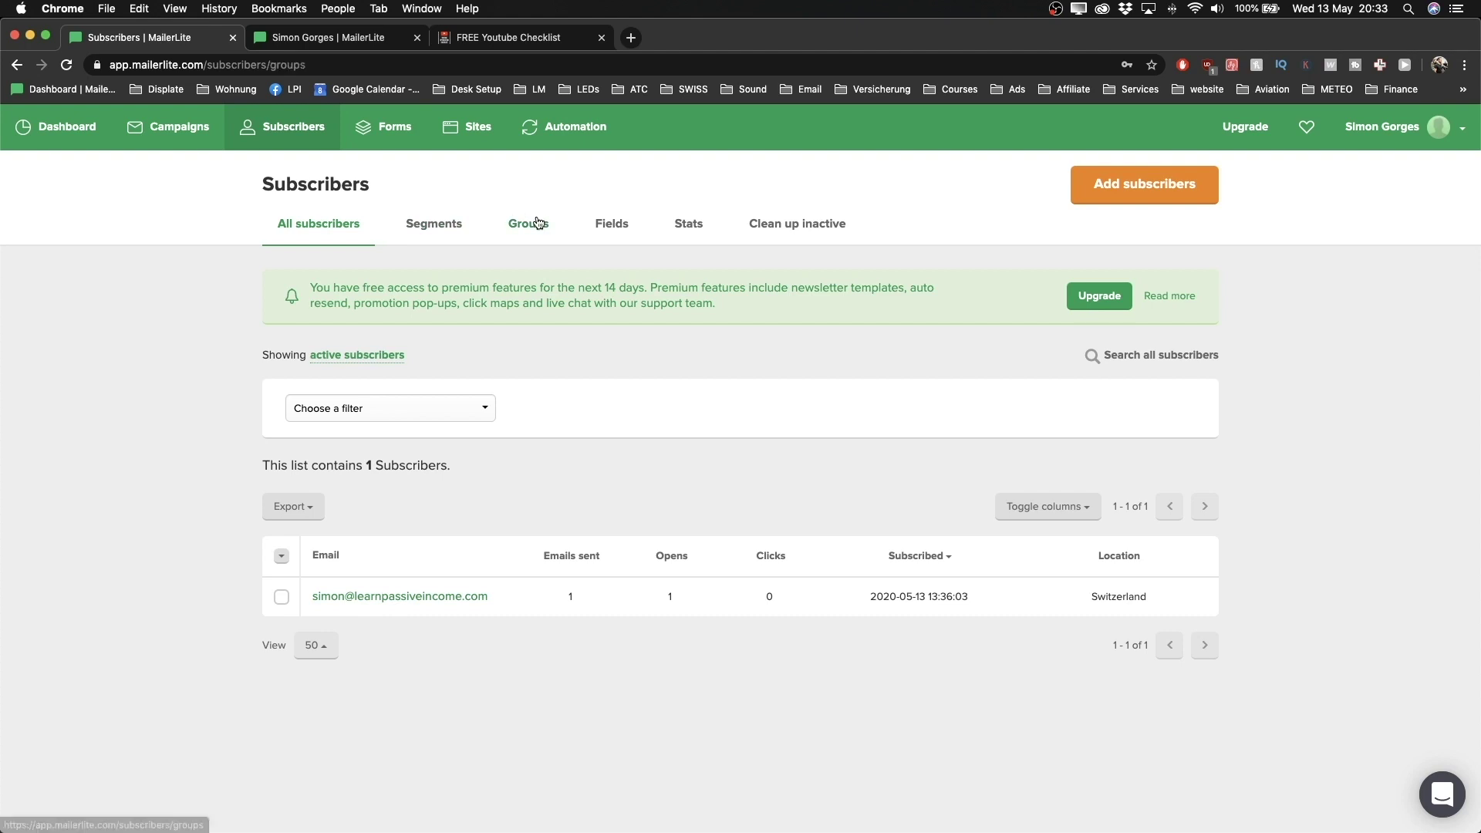
{"action": "left_click", "coordinate": [531, 225]}
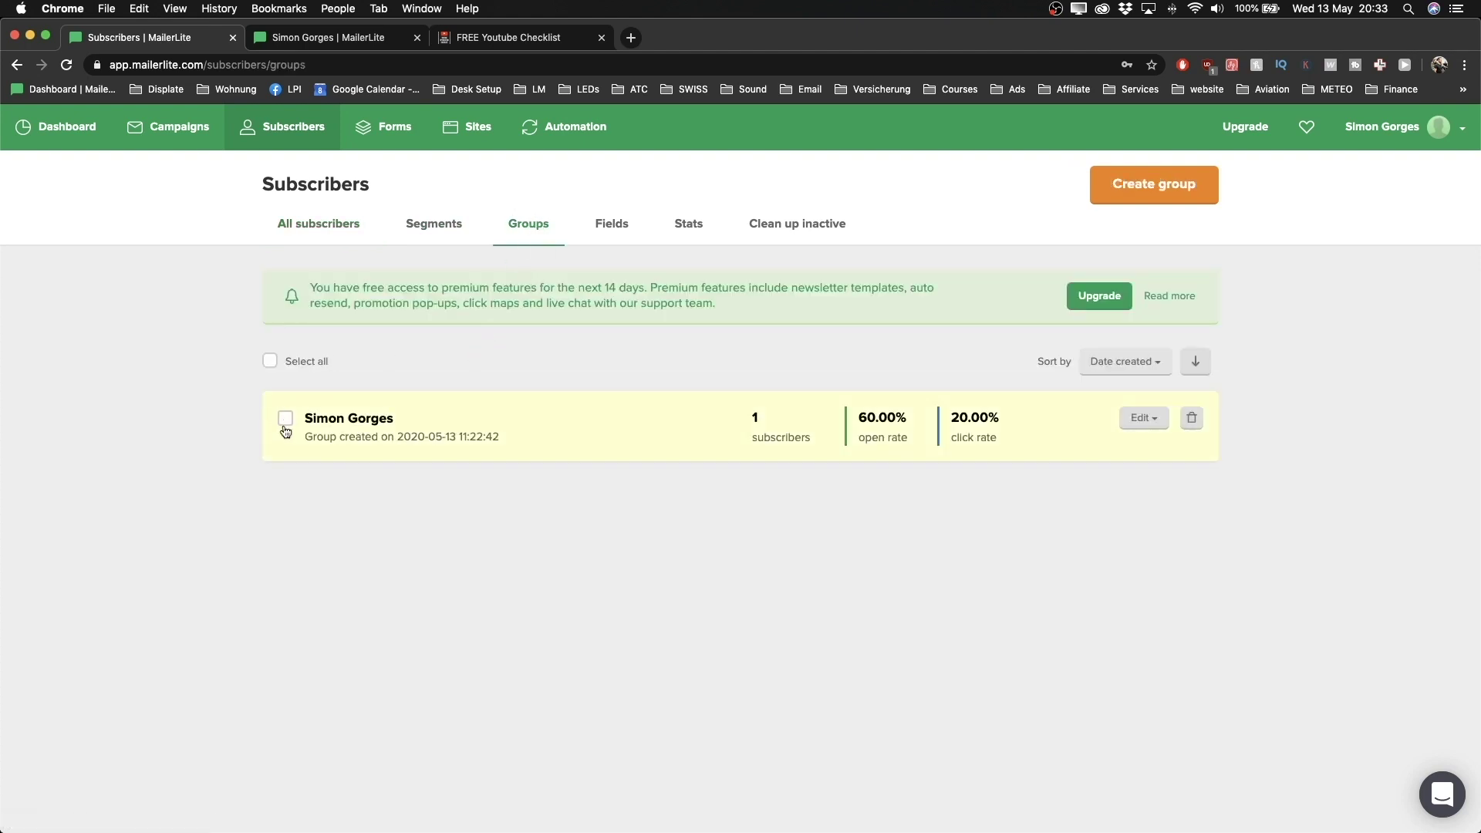